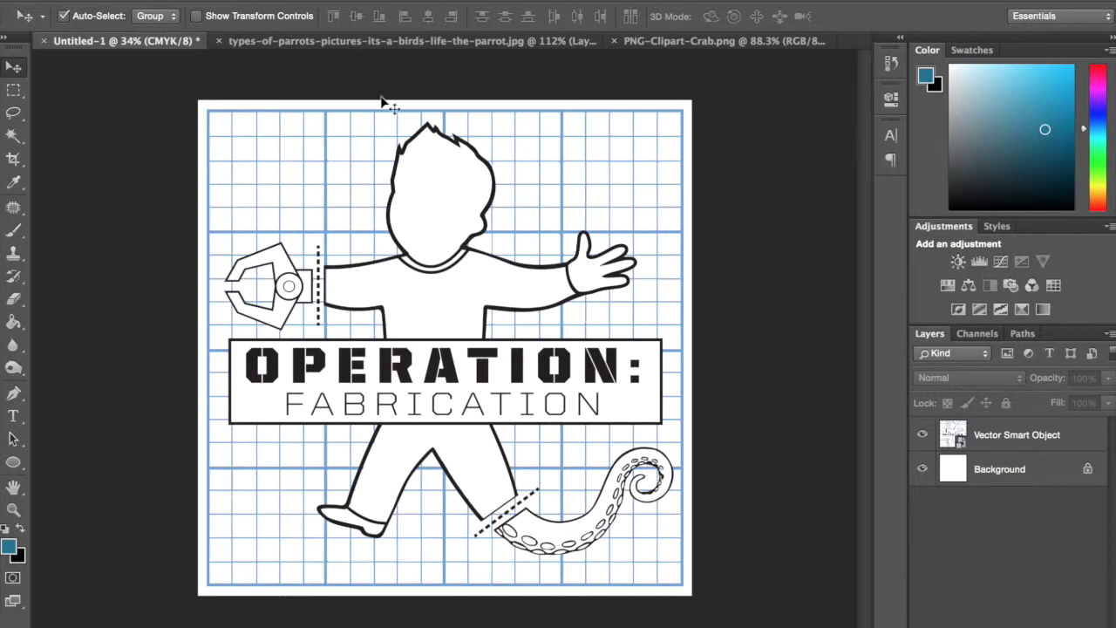
Look over the parrot photo and the crab image, ending on the parrot photo
{"action": "left_click", "coordinate": [365, 45]}
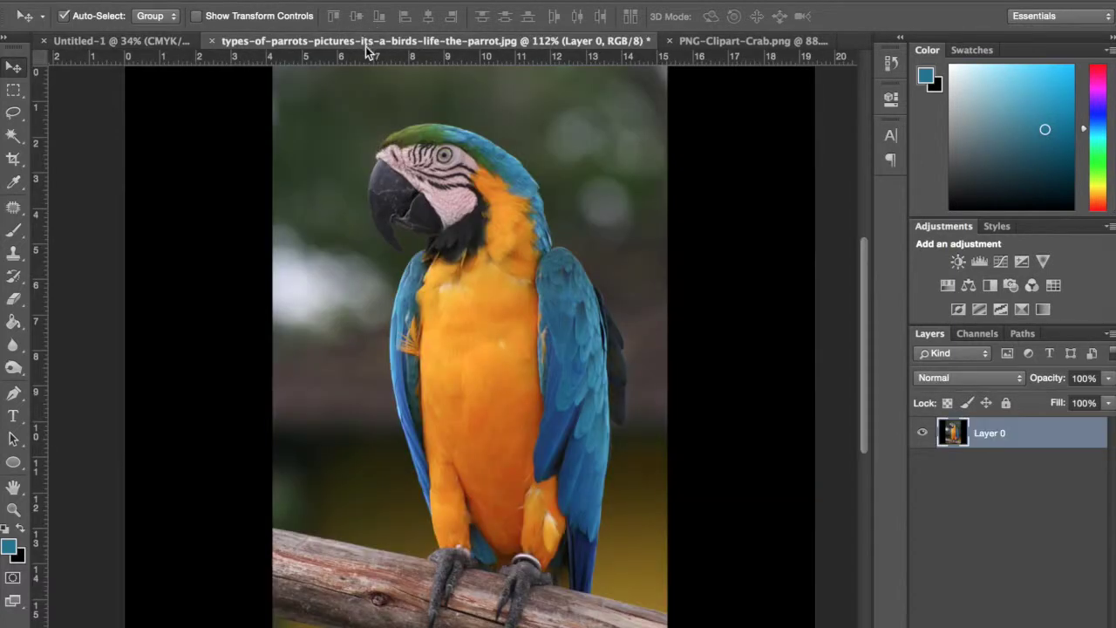
{"action": "left_click", "coordinate": [748, 42]}
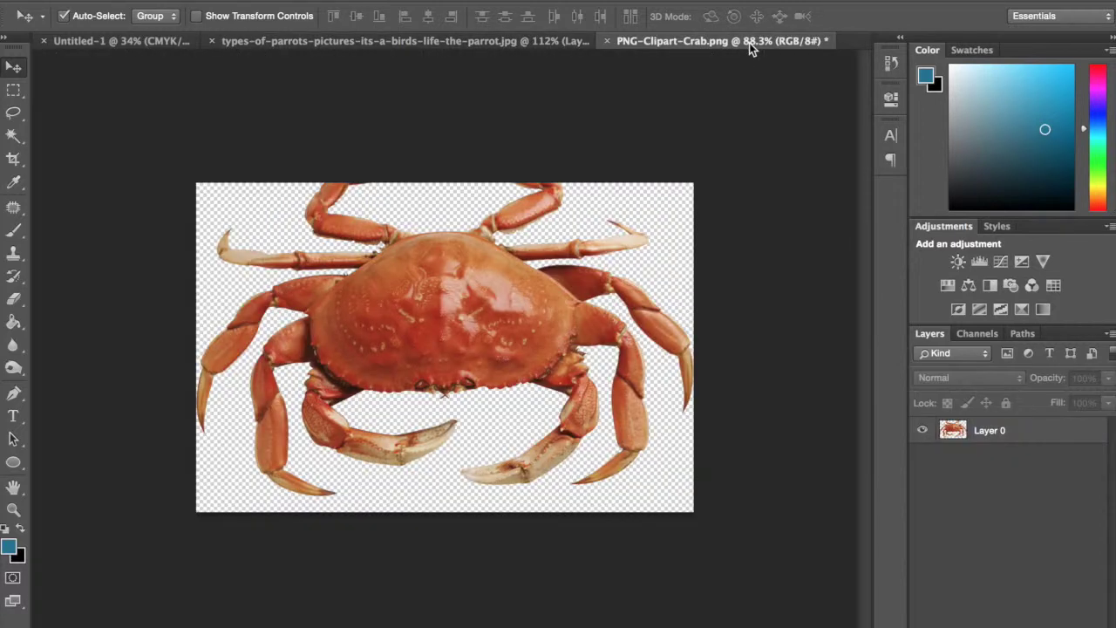
{"action": "left_click", "coordinate": [555, 44]}
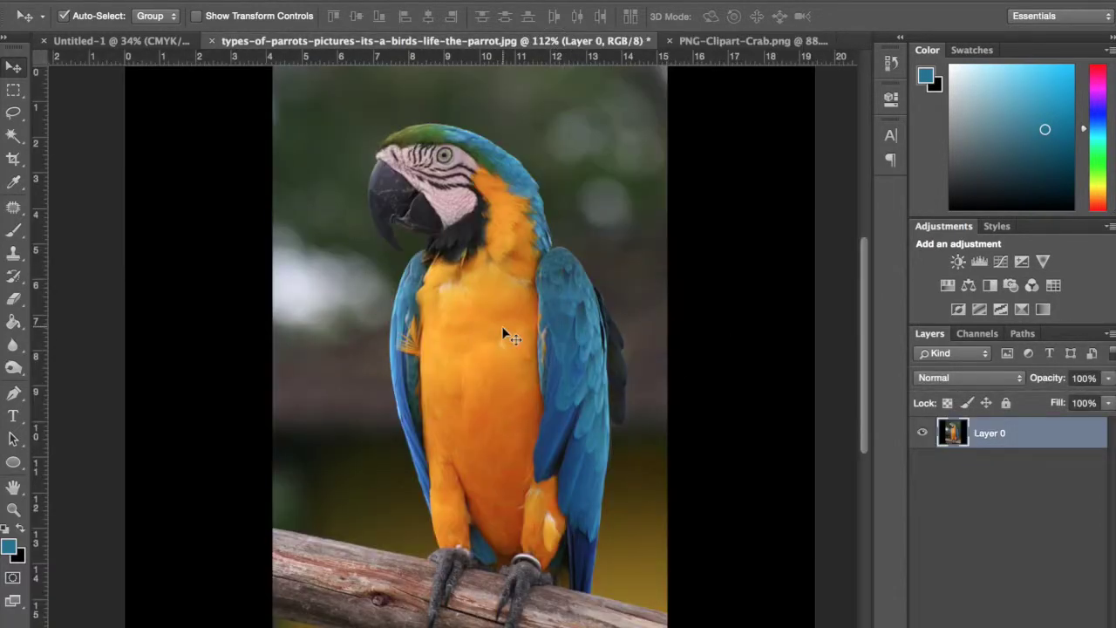
{"action": "scroll", "coordinate": [382, 384], "scroll_direction": "down", "scroll_amount": 3}
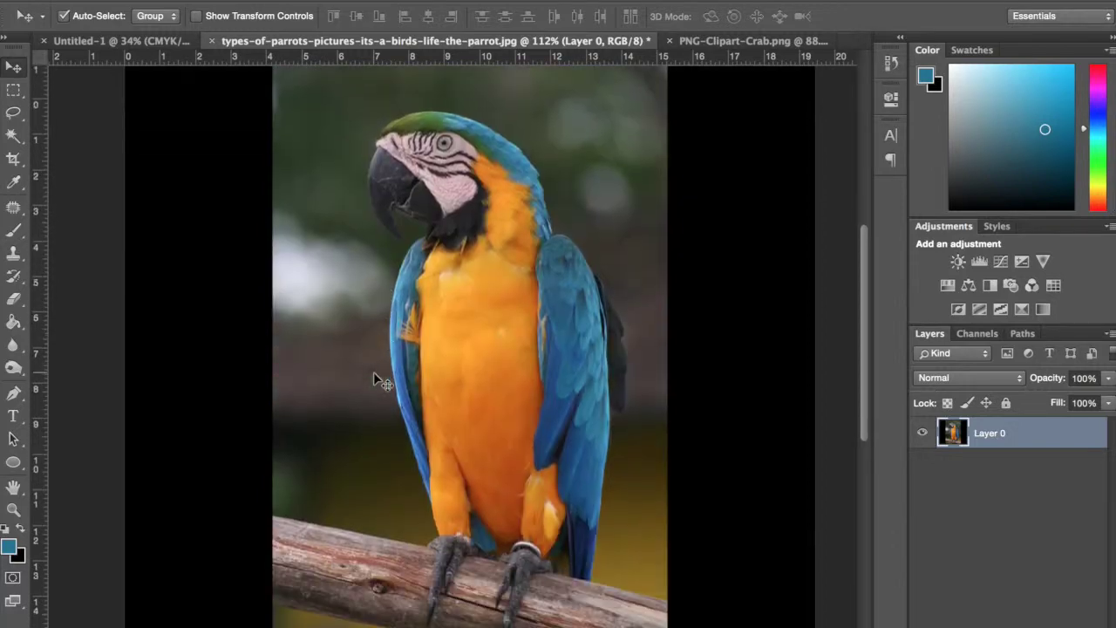
{"action": "scroll", "coordinate": [377, 380], "scroll_direction": "up", "scroll_amount": 2}
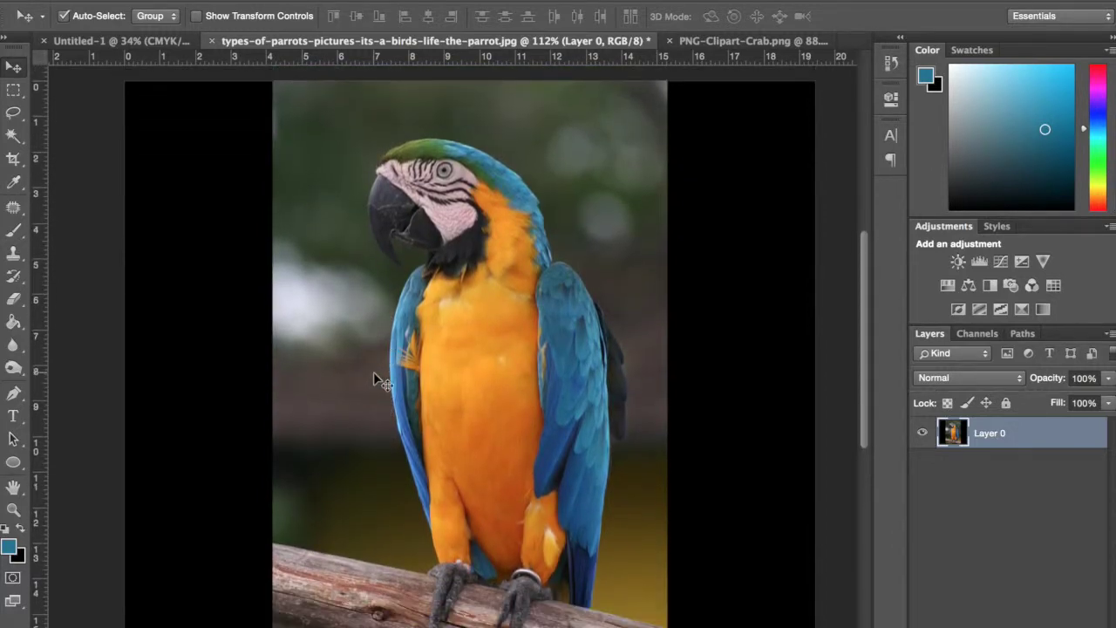
{"action": "scroll", "coordinate": [311, 346], "scroll_direction": "down", "scroll_amount": 1}
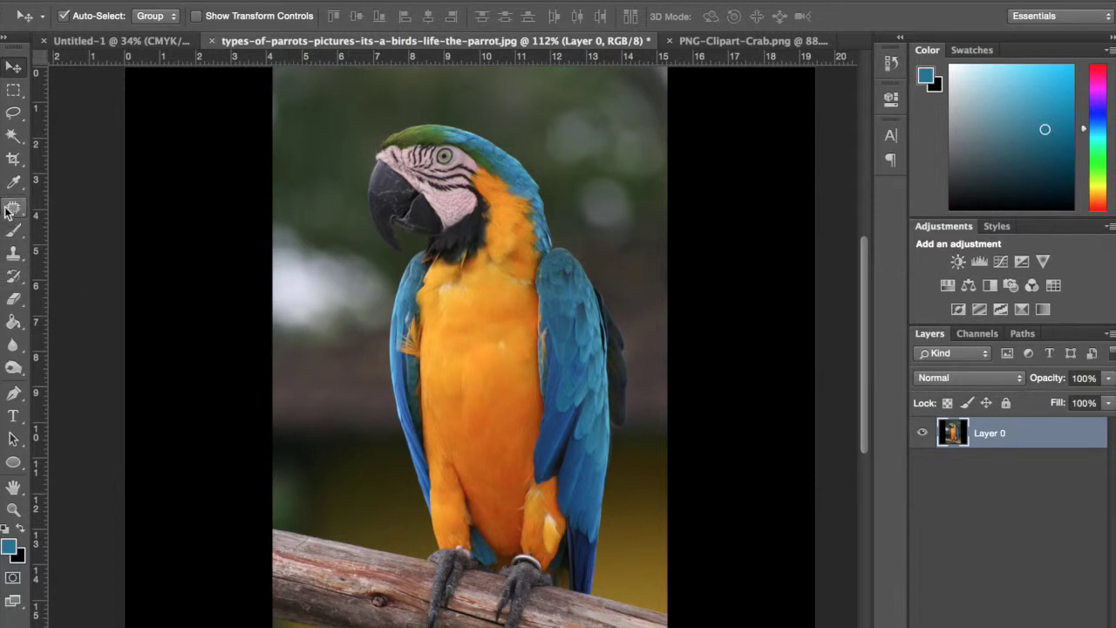
{"action": "scroll", "coordinate": [69, 160], "scroll_direction": "up", "scroll_amount": 2}
{"action": "scroll", "coordinate": [75, 162], "scroll_direction": "down", "scroll_amount": 5}
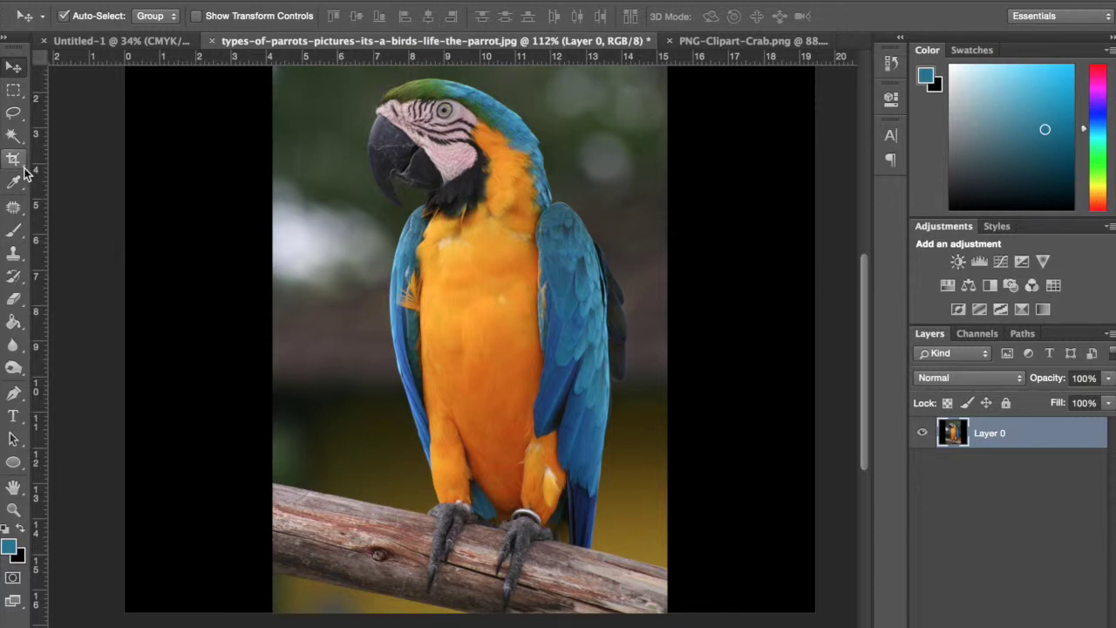
Select the black strip on the right side of the parrot photo with the Magic Wand
{"action": "left_click", "coordinate": [13, 135]}
{"action": "scroll", "coordinate": [598, 238], "scroll_direction": "up", "scroll_amount": 1}
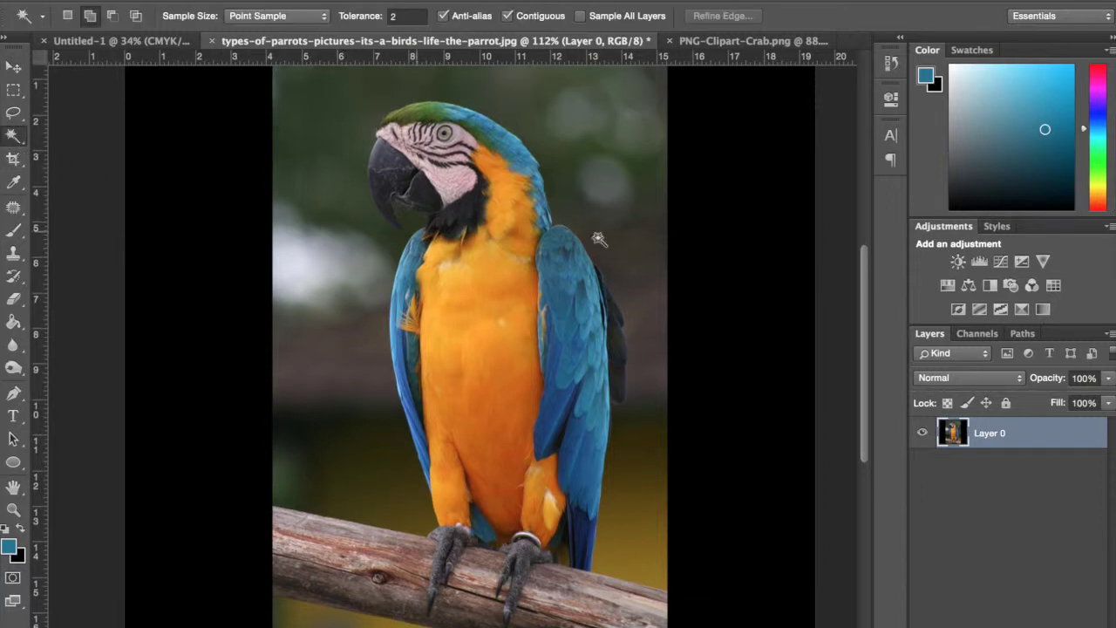
{"action": "left_click", "coordinate": [726, 259]}
{"action": "scroll", "coordinate": [551, 440], "scroll_direction": "down", "scroll_amount": 2}
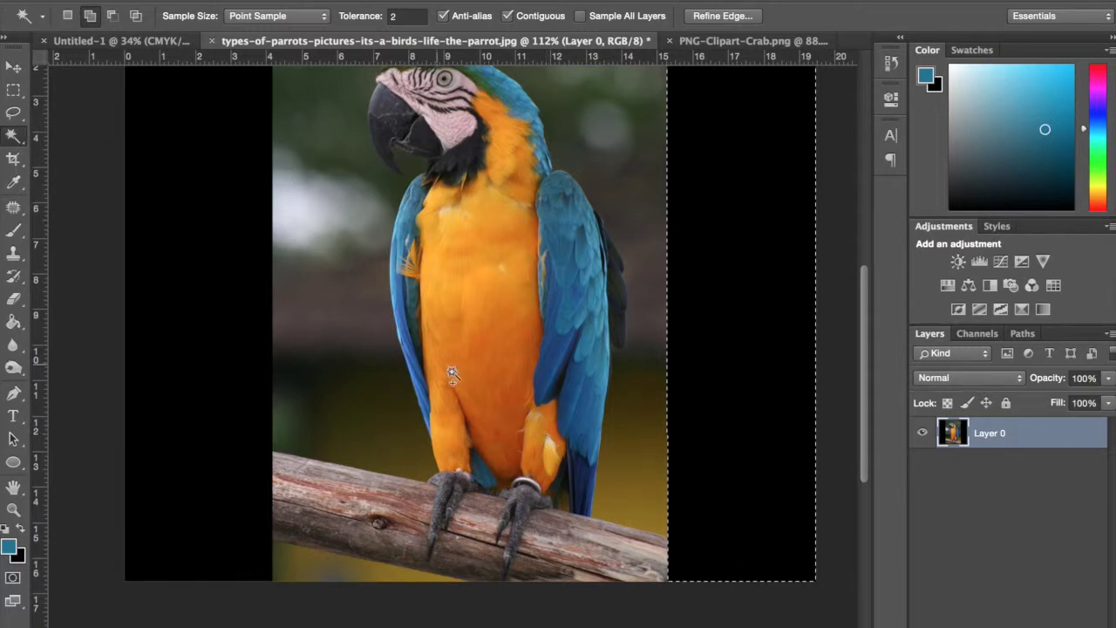
{"action": "scroll", "coordinate": [452, 374], "scroll_direction": "up", "scroll_amount": 1}
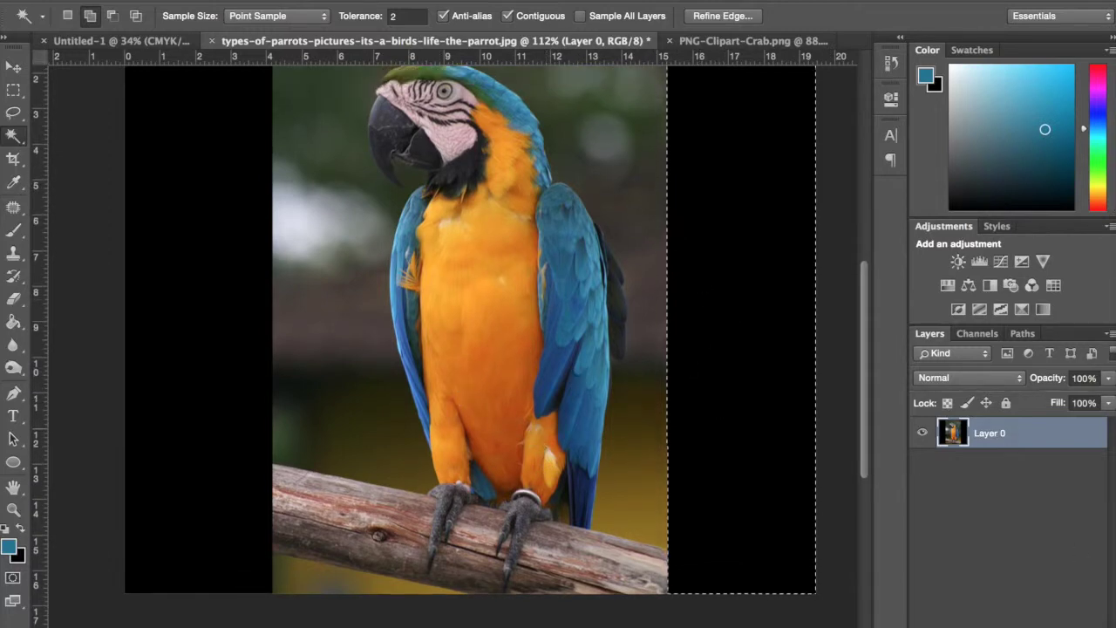
Duplicate Layer 0, keeping the default name for the copy
{"action": "right_click", "coordinate": [1015, 435]}
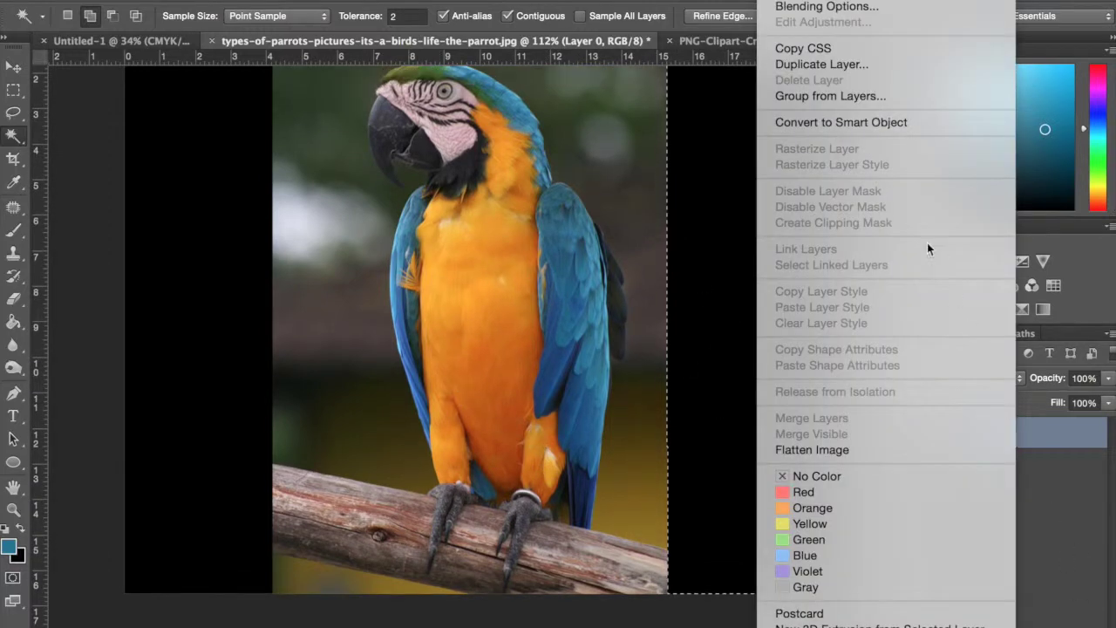
{"action": "left_click", "coordinate": [838, 72]}
{"action": "key", "text": "Return"}
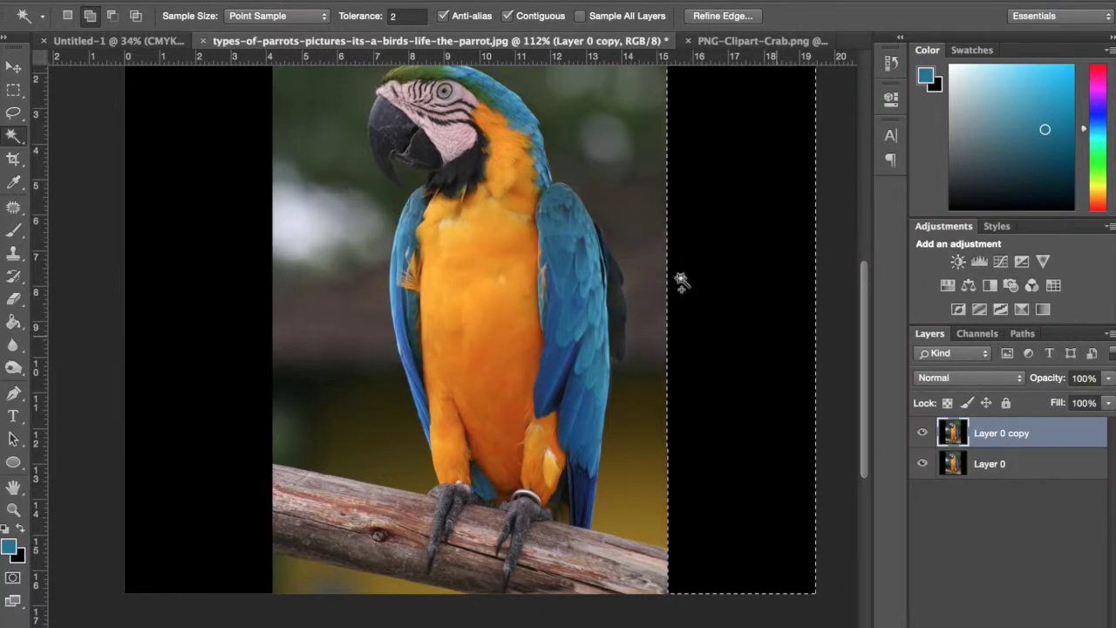
Fill the selected black strip with Content-Aware in Normal mode at 100% opacity and deselect it
{"action": "scroll", "coordinate": [237, 187], "scroll_direction": "up", "scroll_amount": 4}
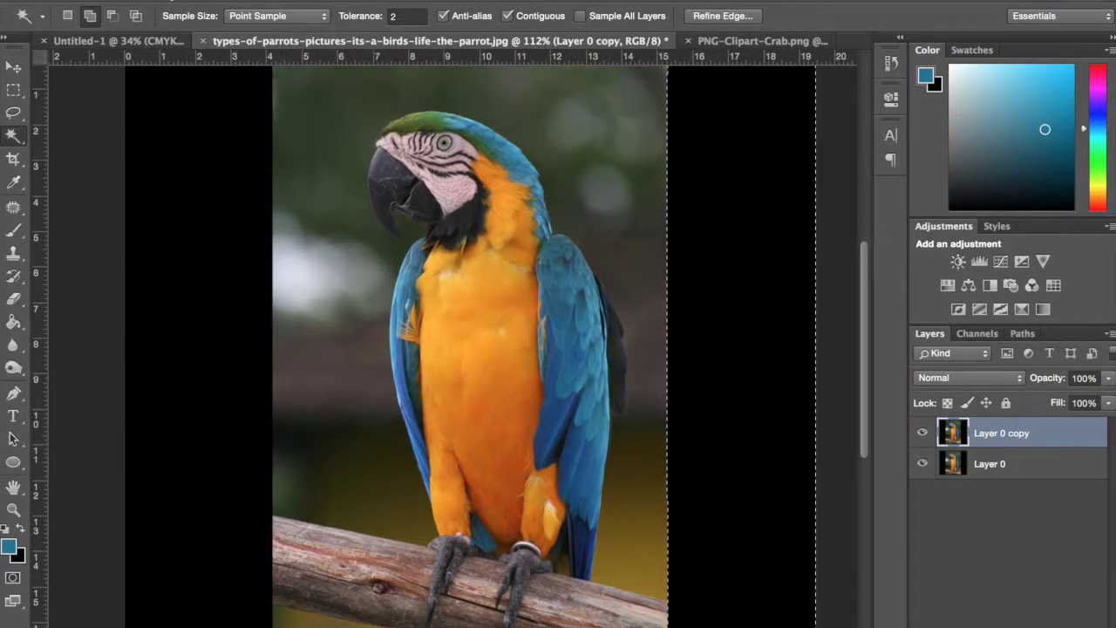
{"action": "left_click", "coordinate": [170, 2]}
{"action": "left_click", "coordinate": [210, 236]}
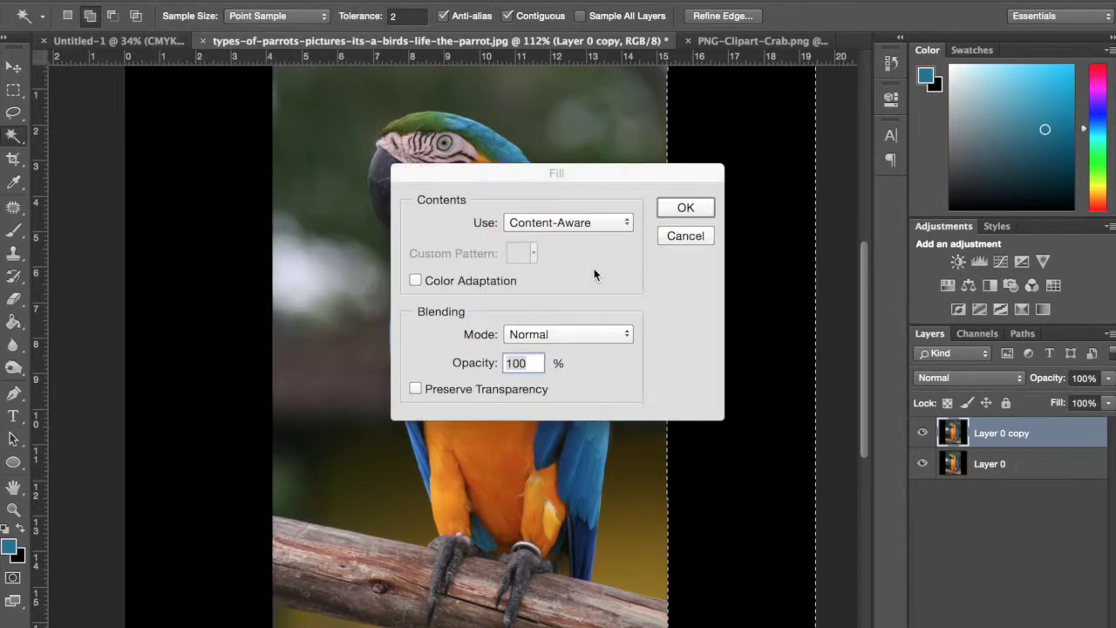
{"action": "left_click", "coordinate": [522, 334]}
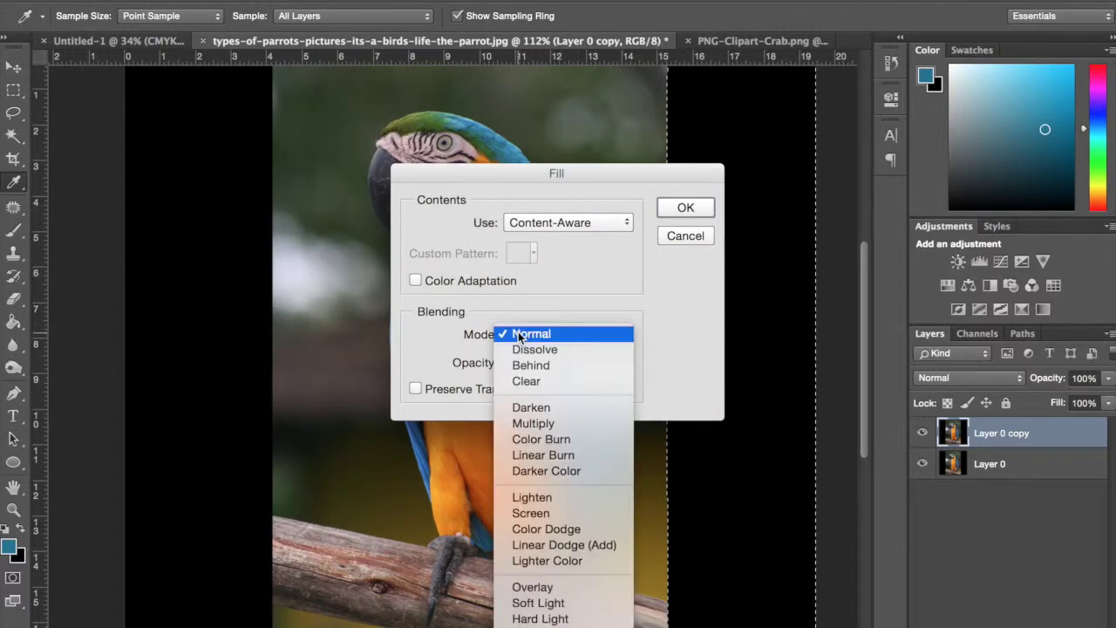
{"action": "left_click", "coordinate": [519, 334]}
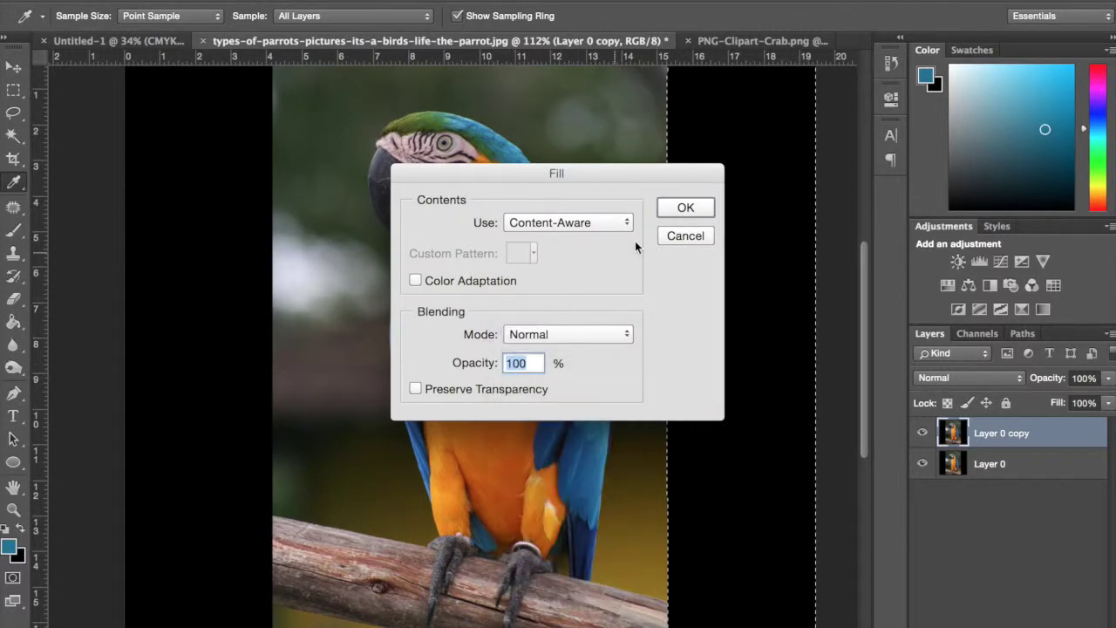
{"action": "left_click", "coordinate": [680, 206]}
{"action": "key", "text": "w"}
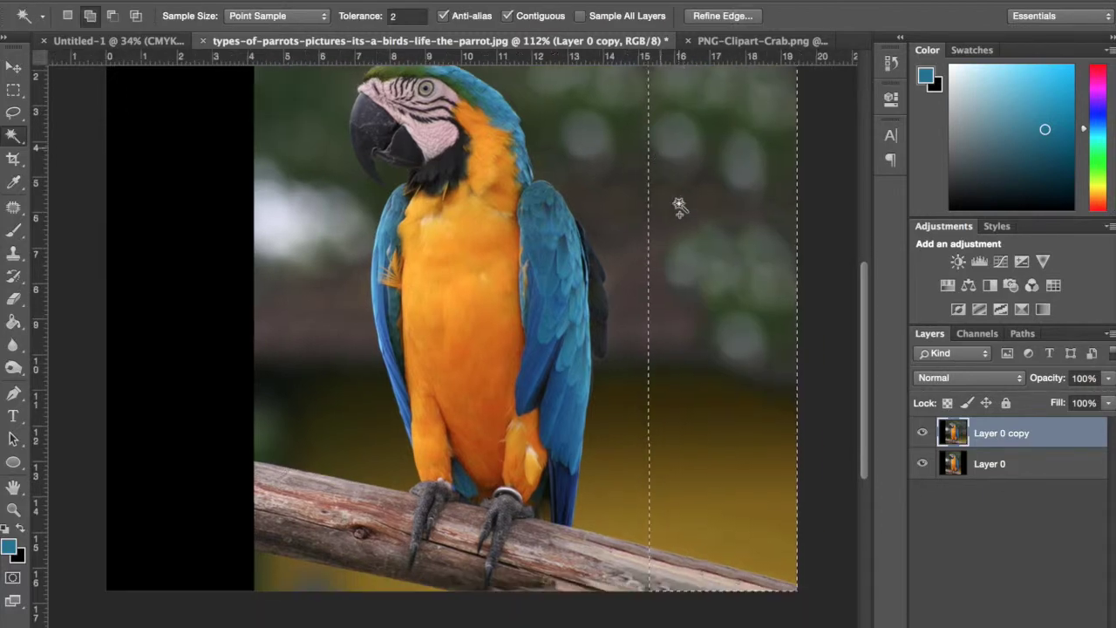
{"action": "key", "text": "super+d"}
Try to extend the branch into the remaining black strip with the Clone Stamp, sampling its upper edge, and undo the stroke
{"action": "scroll", "coordinate": [675, 554], "scroll_direction": "up", "scroll_amount": 3}
{"action": "scroll", "coordinate": [673, 553], "scroll_direction": "down", "scroll_amount": 3}
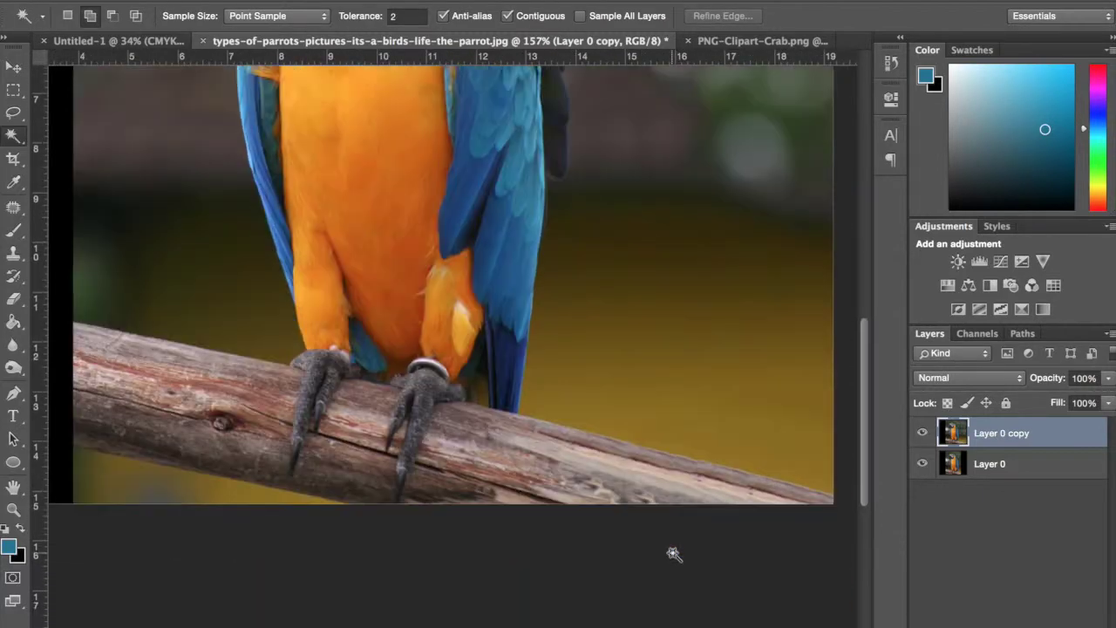
{"action": "scroll", "coordinate": [674, 554], "scroll_direction": "down", "scroll_amount": 2}
{"action": "scroll", "coordinate": [675, 554], "scroll_direction": "down", "scroll_amount": 4}
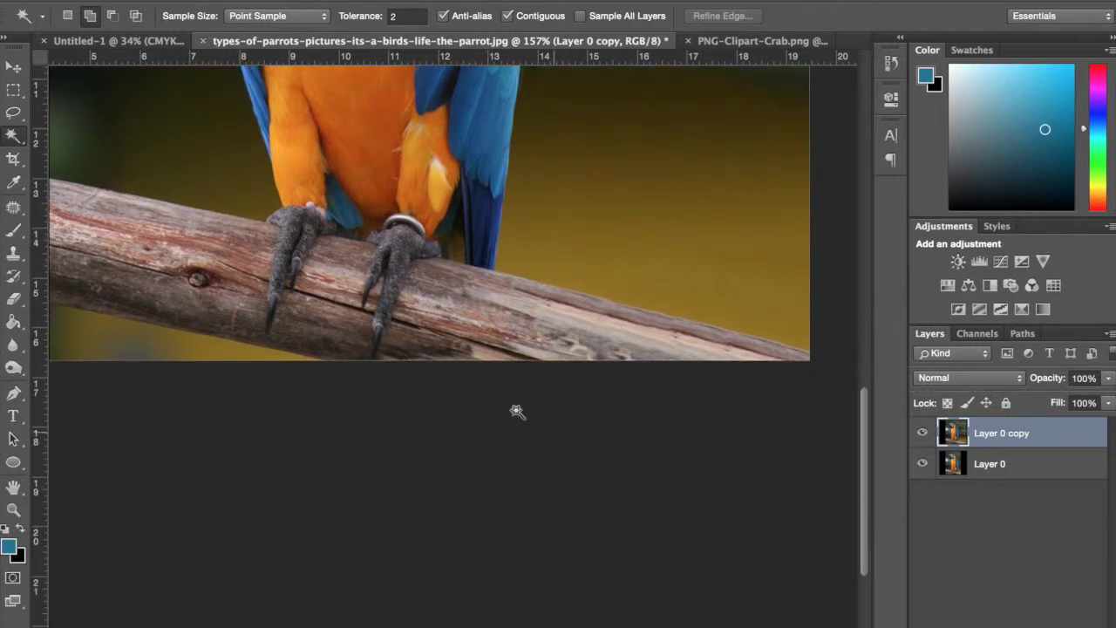
{"action": "scroll", "coordinate": [489, 396], "scroll_direction": "down", "scroll_amount": 4}
{"action": "scroll", "coordinate": [488, 396], "scroll_direction": "up", "scroll_amount": 4}
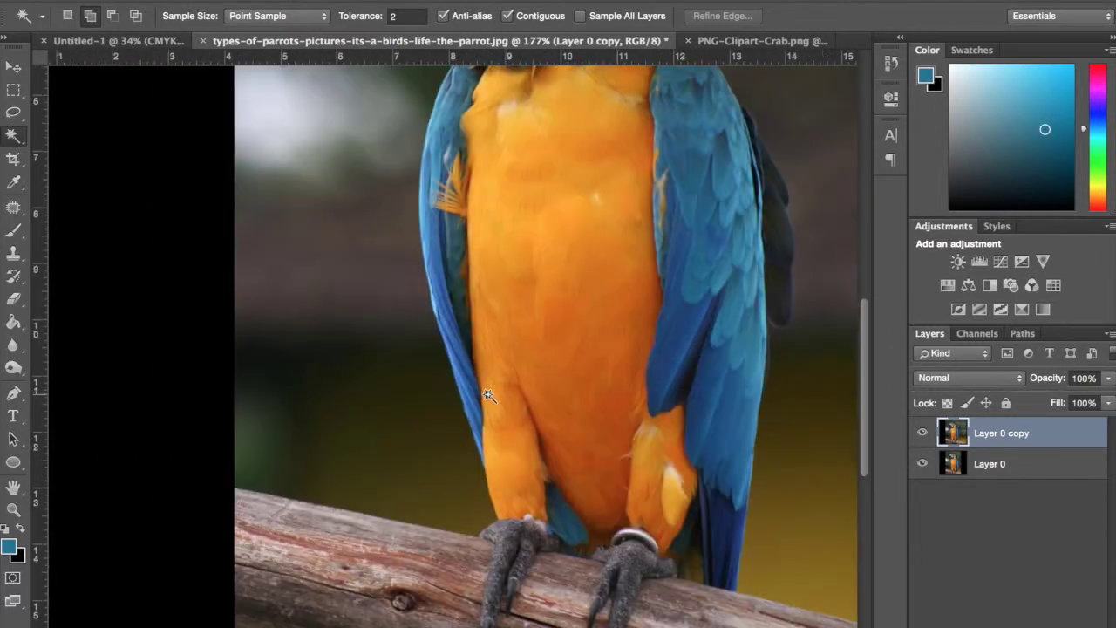
{"action": "scroll", "coordinate": [489, 394], "scroll_direction": "down", "scroll_amount": 3}
{"action": "key", "text": "s"}
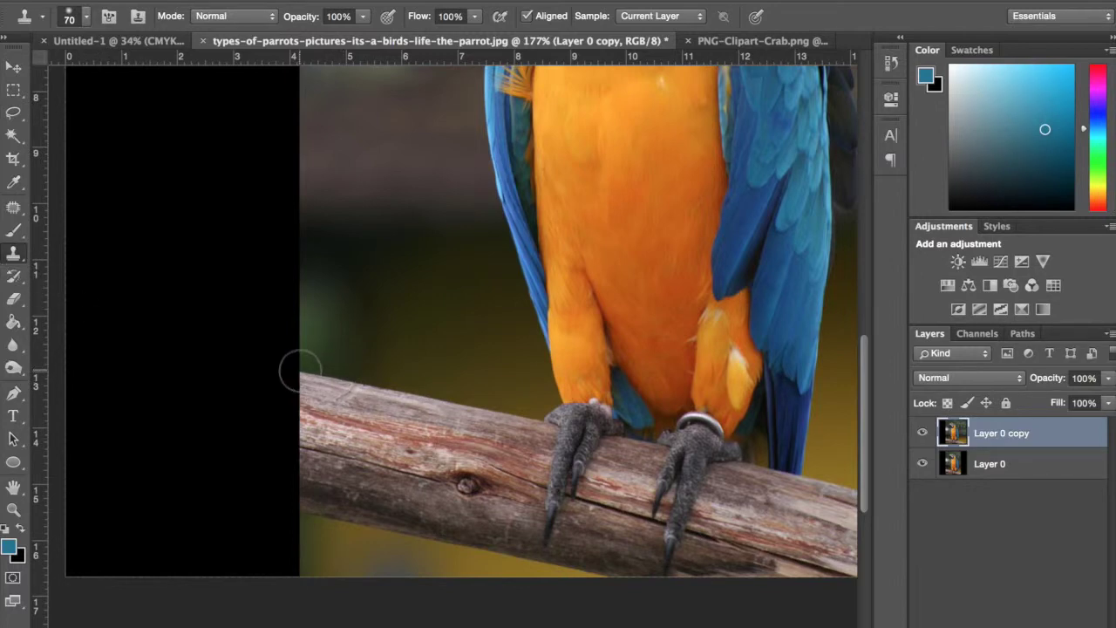
{"action": "left_click", "coordinate": [396, 388], "text": "alt"}
{"action": "mouse_move", "coordinate": [294, 366]}
{"action": "left_mouse_down"}
{"action": "mouse_move", "coordinate": [299, 374]}
{"action": "mouse_move", "coordinate": [249, 369]}
{"action": "mouse_move", "coordinate": [292, 399]}
{"action": "mouse_move", "coordinate": [295, 452]}
{"action": "left_mouse_up"}
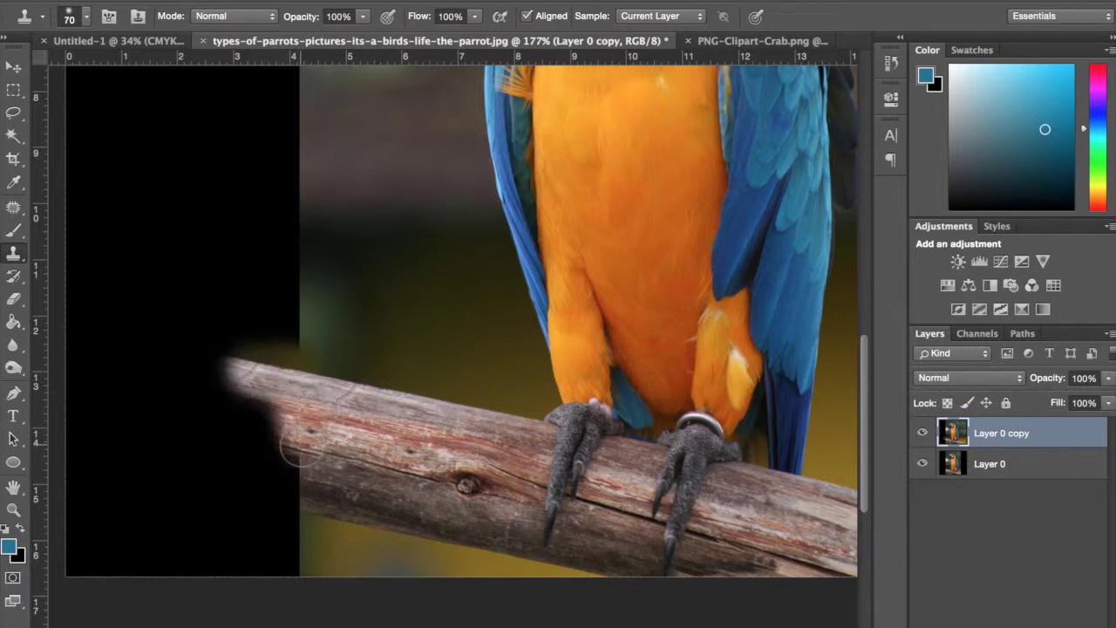
{"action": "key", "text": "super+0"}
{"action": "key", "text": "super+z"}
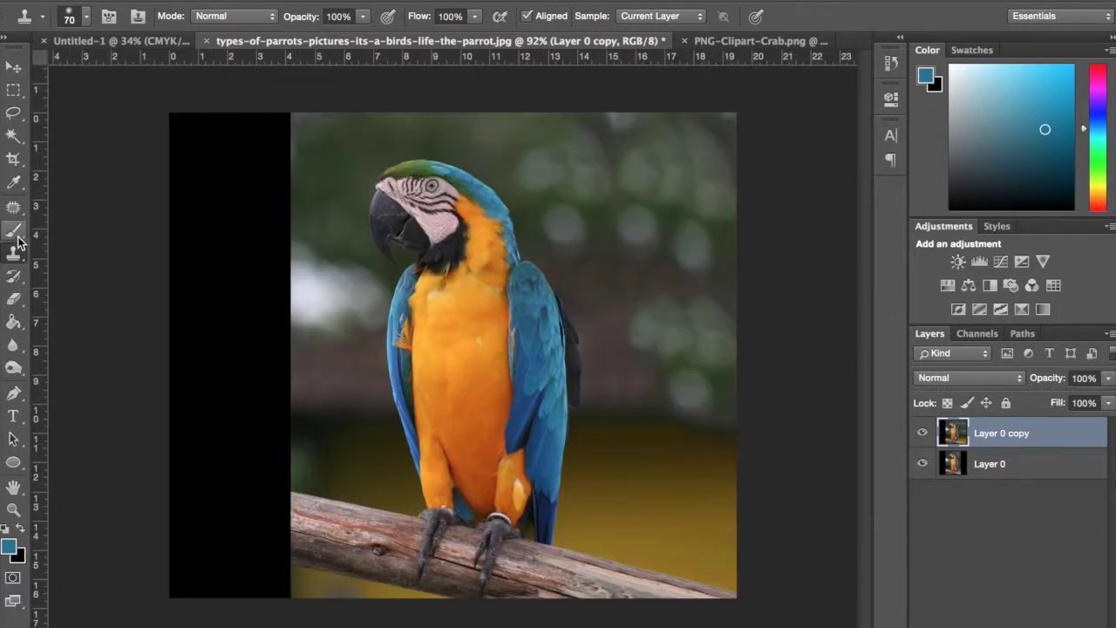
Select the black strip on the photo's left side with the Magic Wand, fill it with Content-Aware at 100% opacity, and deselect
{"action": "left_click", "coordinate": [13, 135]}
{"action": "left_click", "coordinate": [232, 232]}
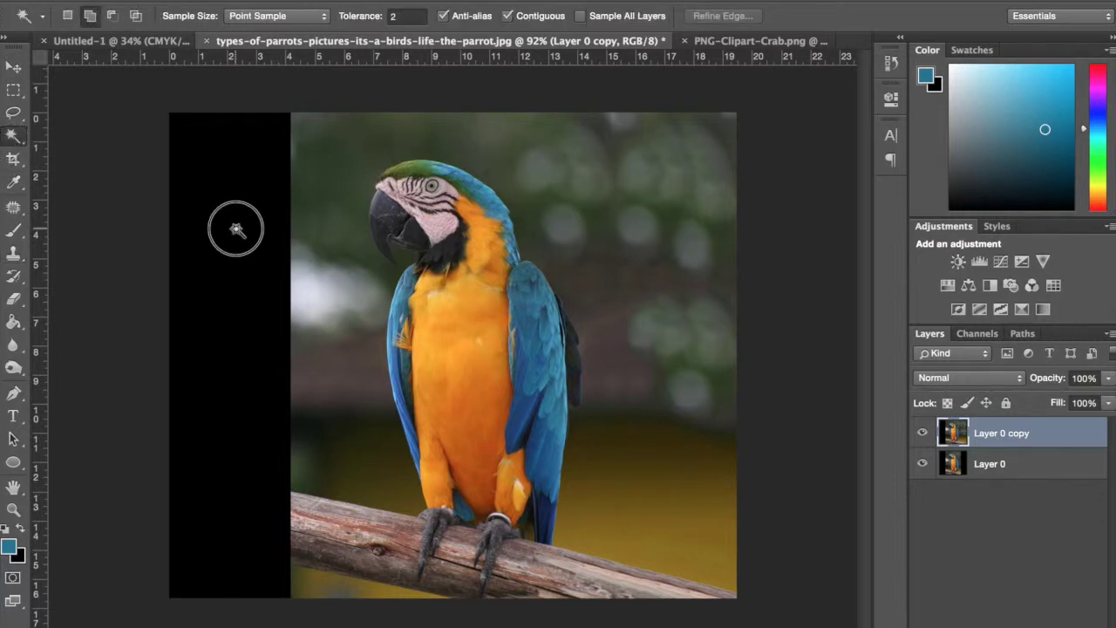
{"action": "left_click", "coordinate": [166, 0]}
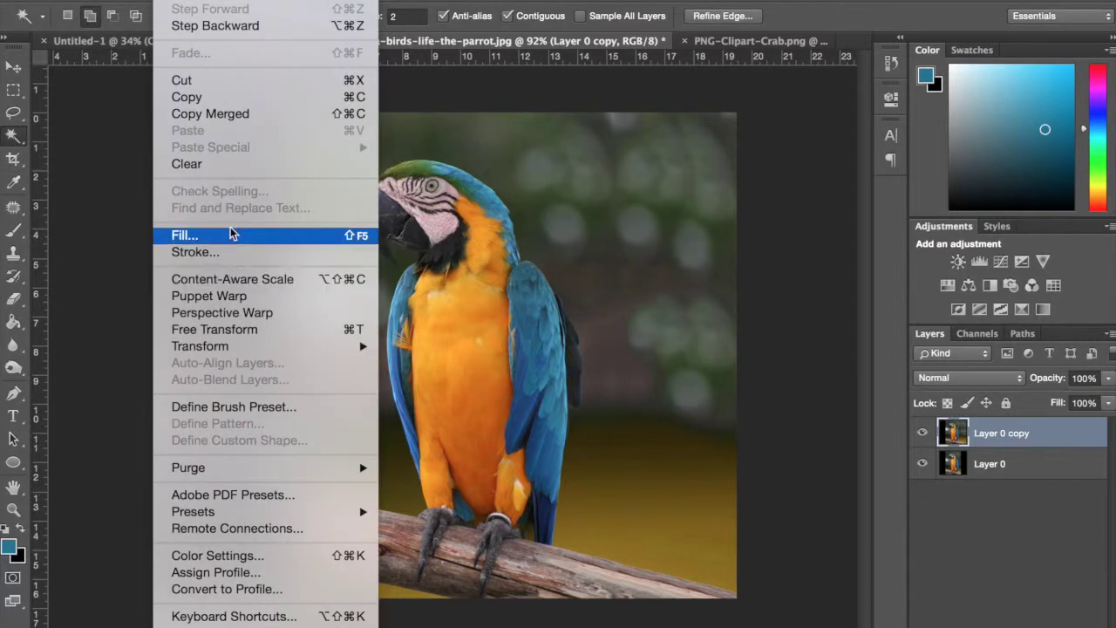
{"action": "left_click", "coordinate": [192, 230]}
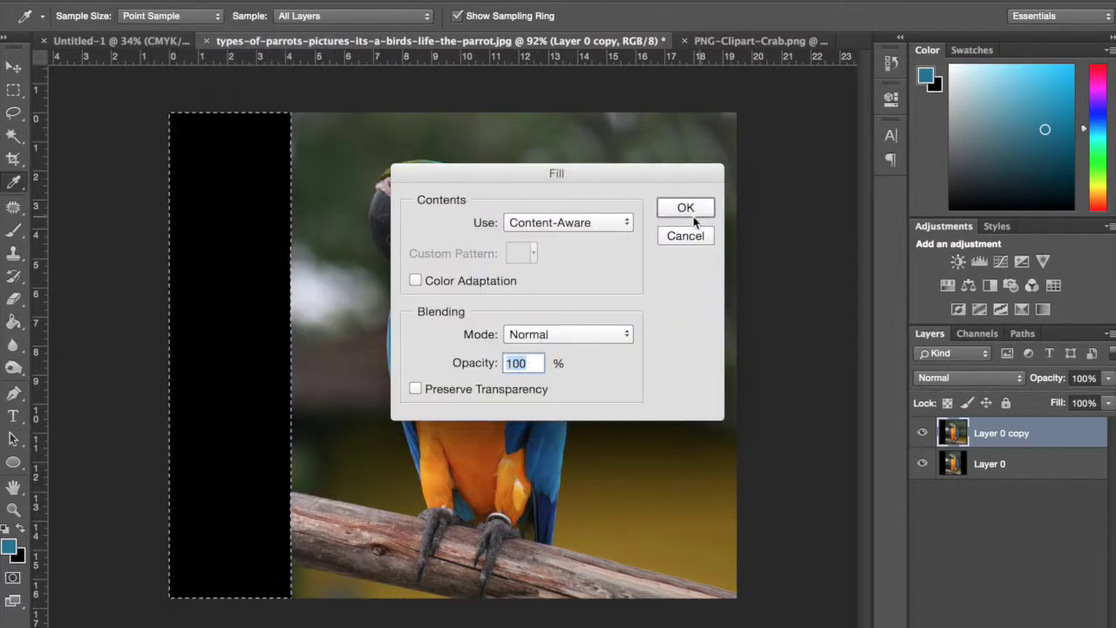
{"action": "left_click", "coordinate": [689, 209]}
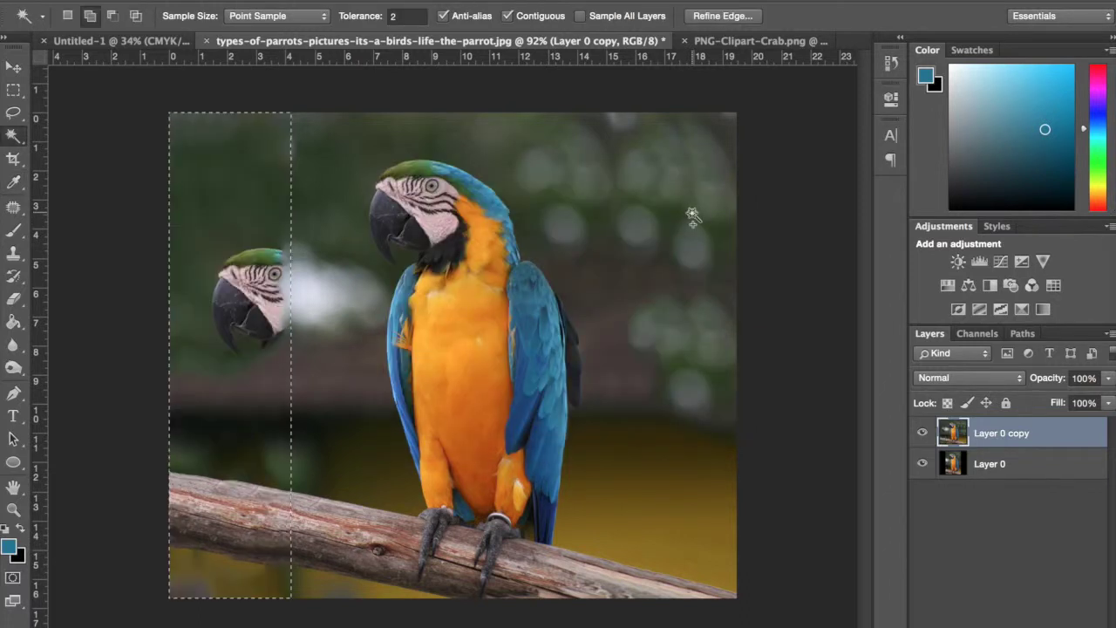
{"action": "key", "text": "super+d"}
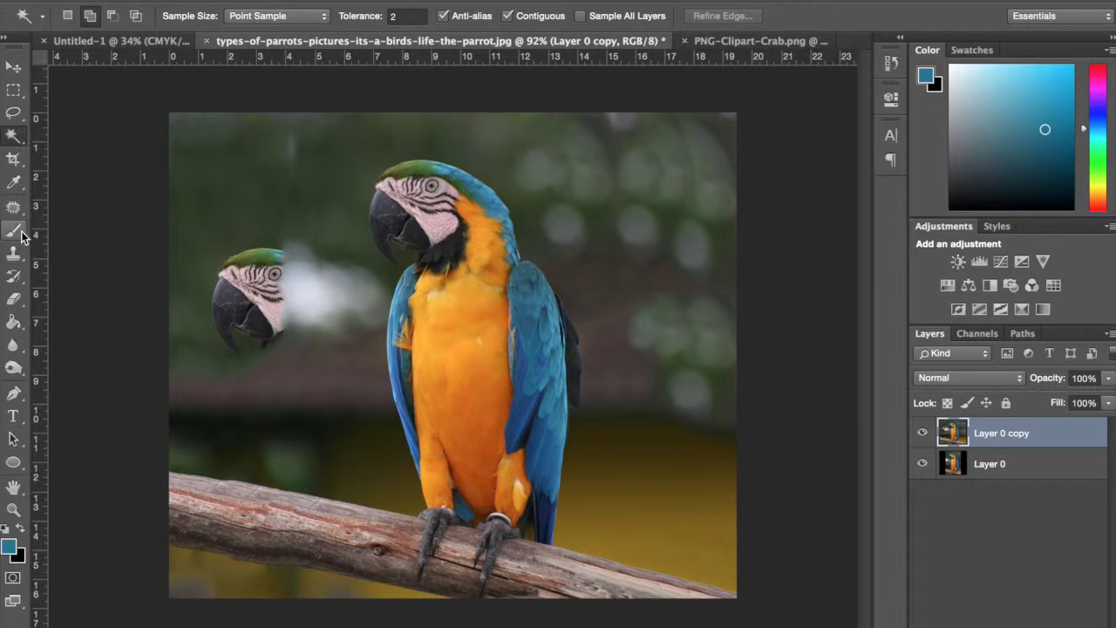
Outline the stray parrot head with the Patch tool, replace it with the green background above it, and deselect
{"action": "left_click", "coordinate": [9, 209]}
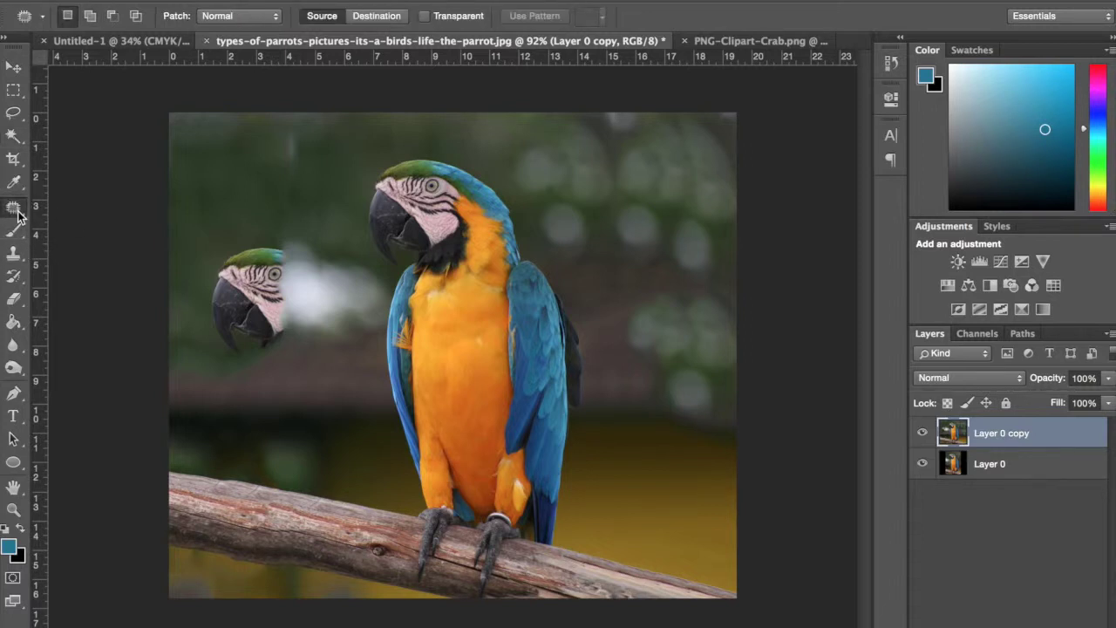
{"action": "left_click", "coordinate": [18, 214]}
{"action": "left_click", "coordinate": [18, 212]}
{"action": "mouse_move", "coordinate": [224, 253]}
{"action": "left_mouse_down"}
{"action": "mouse_move", "coordinate": [212, 244]}
{"action": "mouse_move", "coordinate": [201, 272]}
{"action": "mouse_move", "coordinate": [205, 346]}
{"action": "mouse_move", "coordinate": [259, 377]}
{"action": "mouse_move", "coordinate": [298, 363]}
{"action": "mouse_move", "coordinate": [318, 328]}
{"action": "mouse_move", "coordinate": [292, 245]}
{"action": "mouse_move", "coordinate": [219, 239]}
{"action": "mouse_move", "coordinate": [214, 250]}
{"action": "left_mouse_up"}
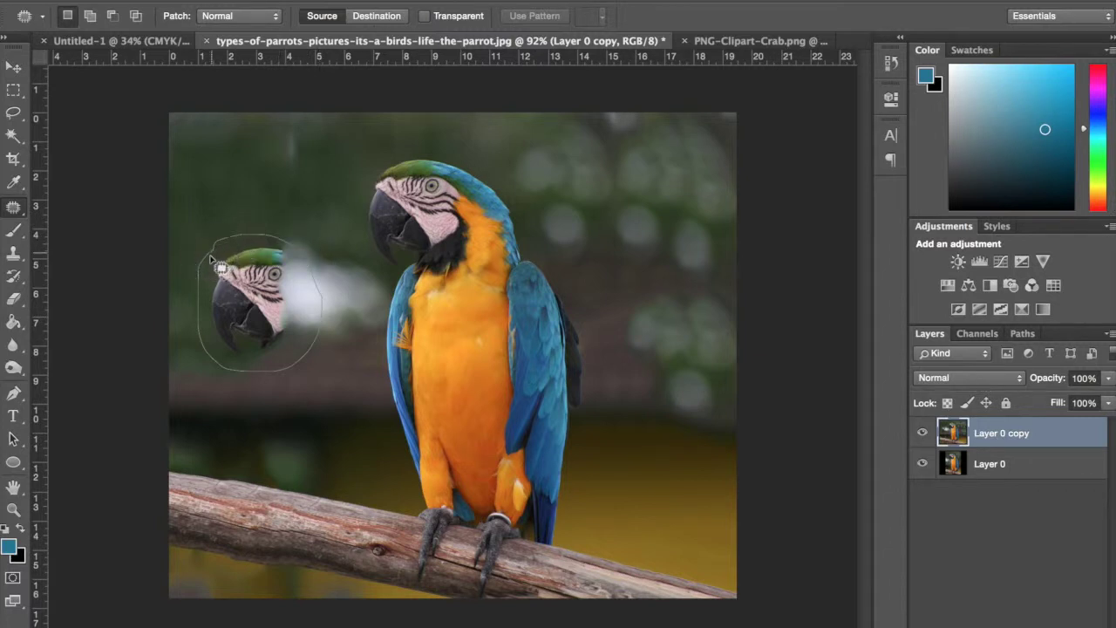
{"action": "left_click_drag", "start_coordinate": [298, 327], "coordinate": [244, 199]}
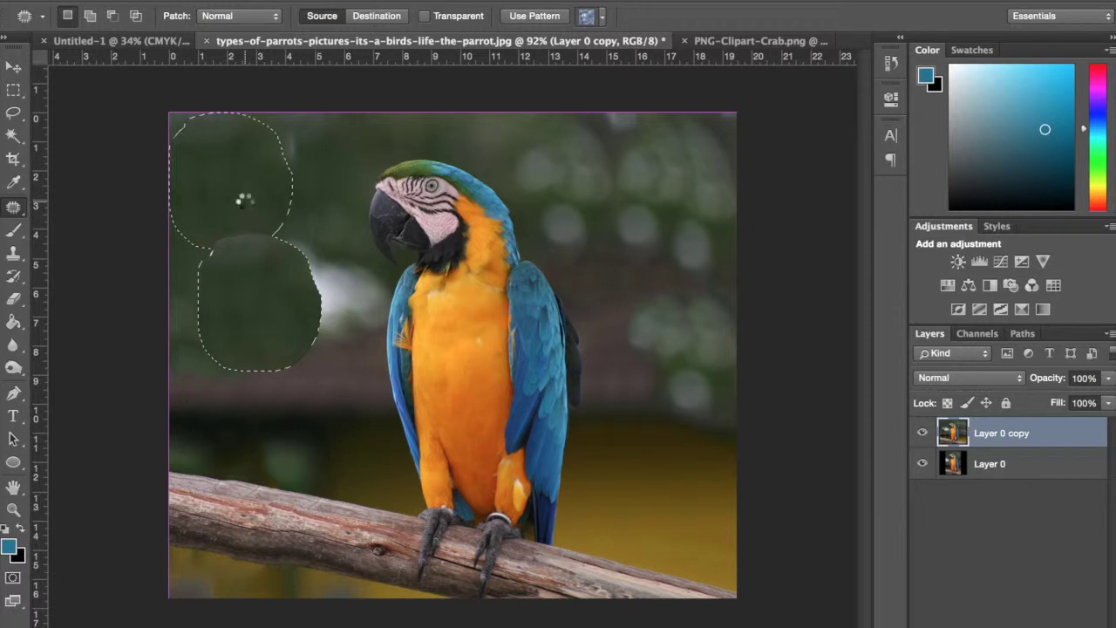
{"action": "key", "text": "ctrl+d"}
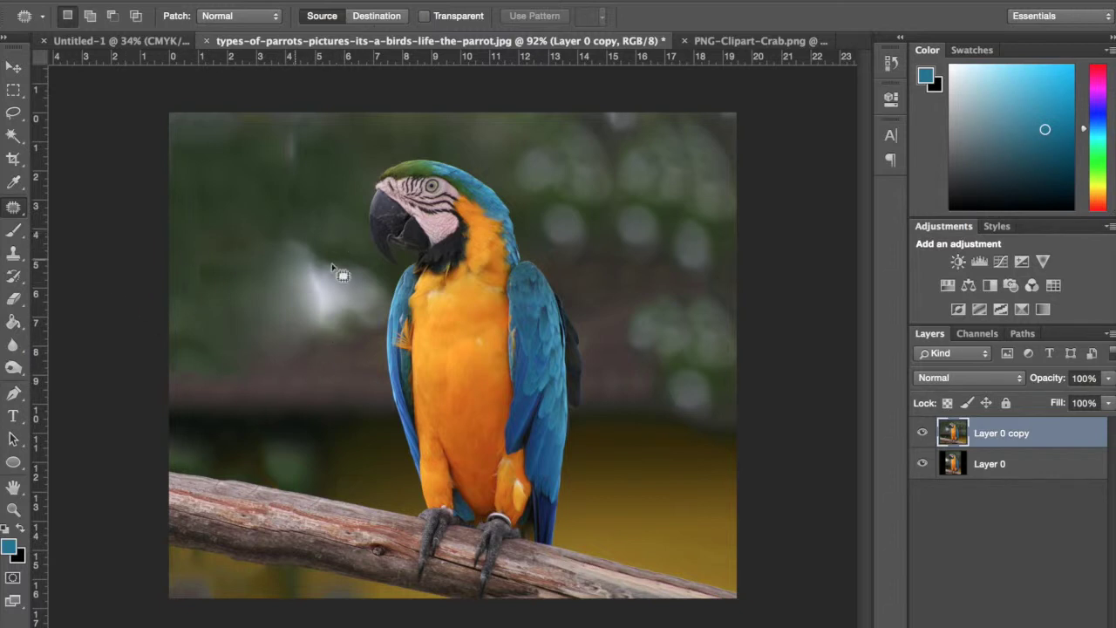
Clone the dark green background over the upper edge of the white glow beside the parrot with the Clone Stamp
{"action": "key", "text": "s"}
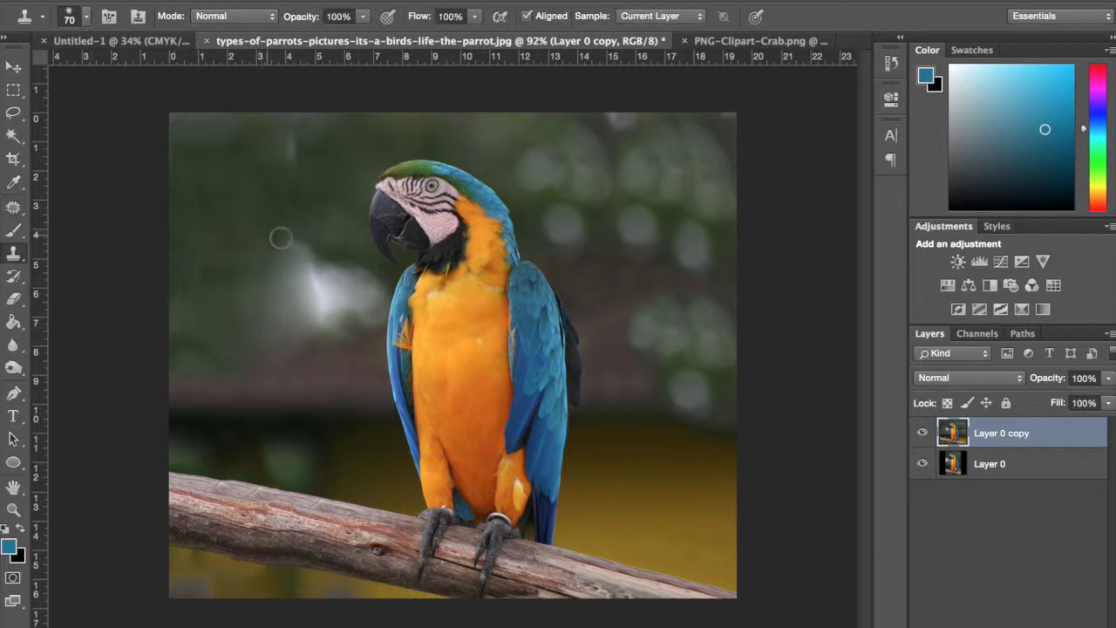
{"action": "left_click_drag", "start_coordinate": [305, 240], "coordinate": [232, 244]}
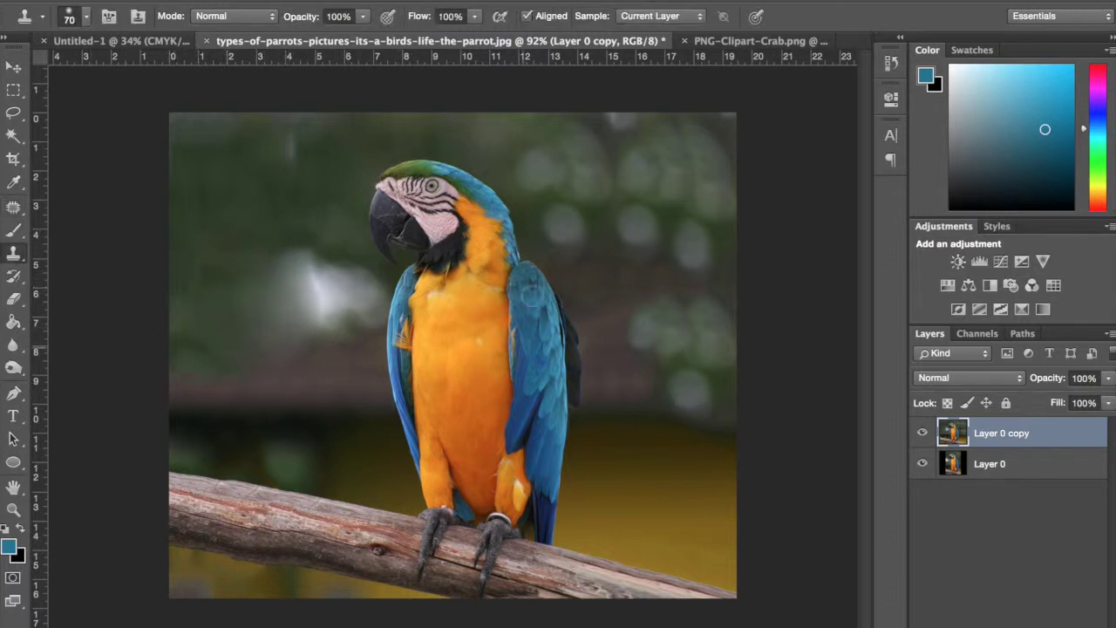
{"action": "left_click_drag", "start_coordinate": [204, 247], "coordinate": [201, 287]}
{"action": "scroll", "coordinate": [461, 281], "scroll_direction": "down", "scroll_amount": 2}
{"action": "scroll", "coordinate": [461, 281], "scroll_direction": "up", "scroll_amount": 4}
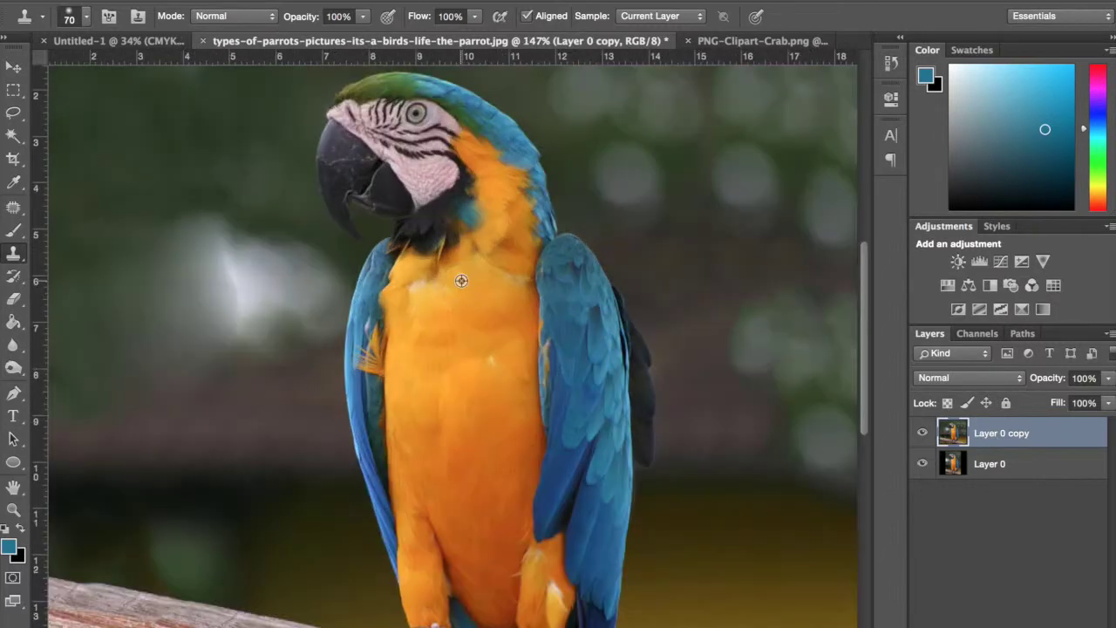
{"action": "scroll", "coordinate": [462, 269], "scroll_direction": "down", "scroll_amount": 3}
Try stamping the sampled parrot background onto the crab's shell in PNG-Clipart-Crab.png and return to the parrot image
{"action": "left_click", "coordinate": [718, 48]}
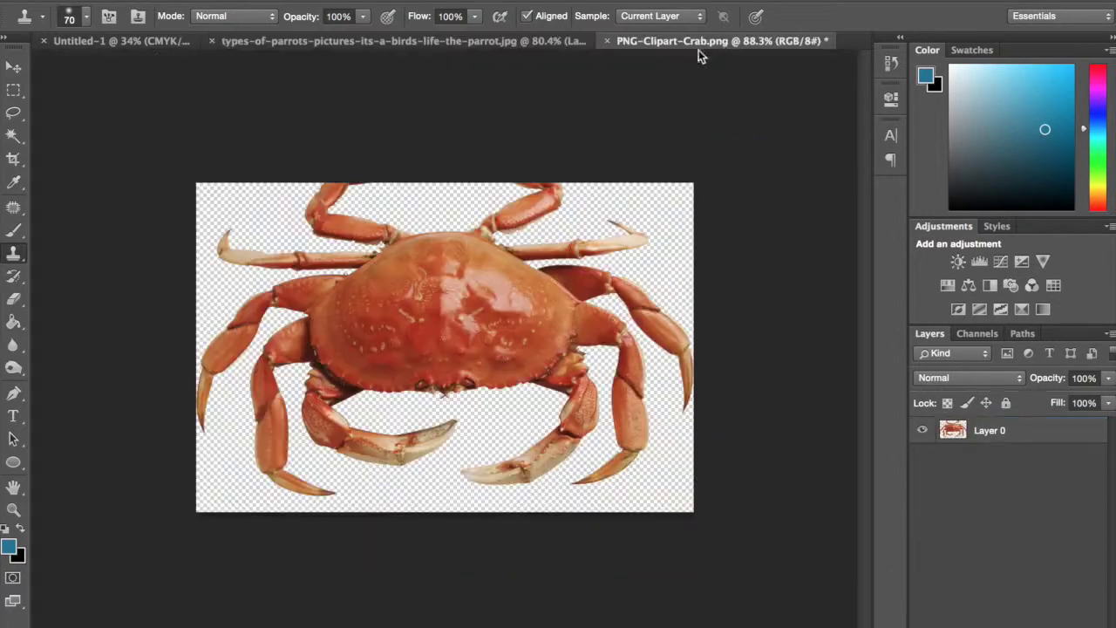
{"action": "left_click", "coordinate": [407, 358]}
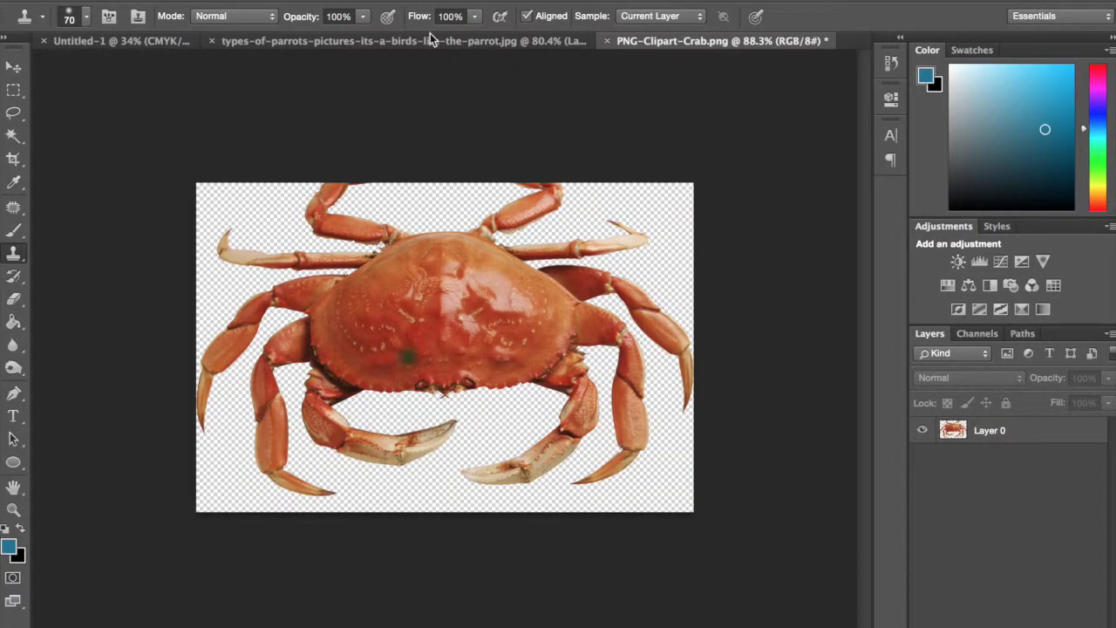
{"action": "left_click", "coordinate": [413, 40]}
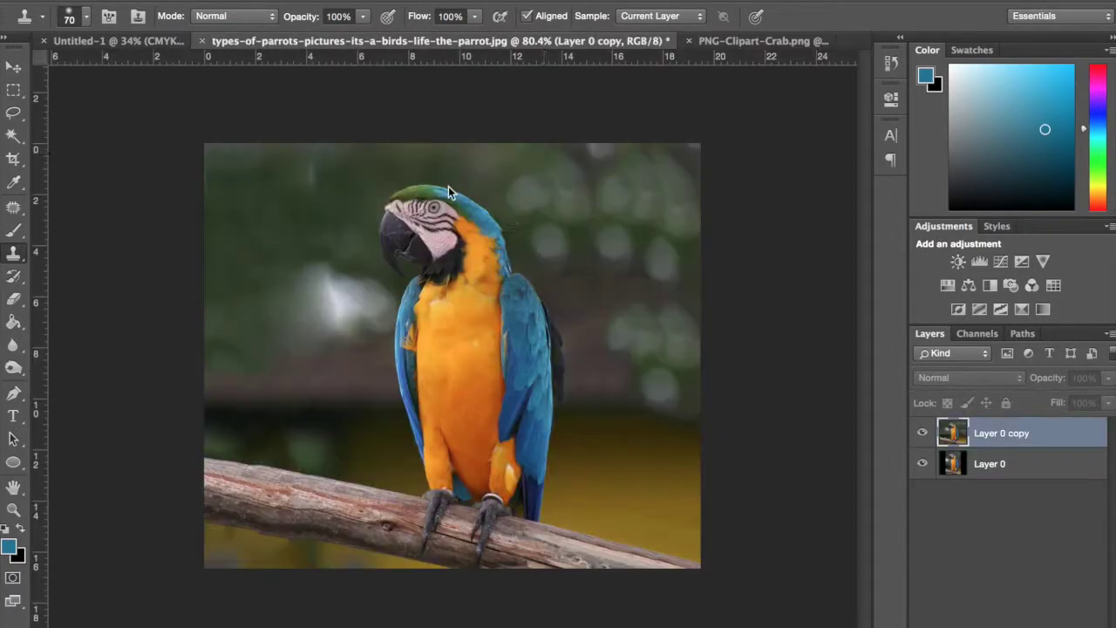
Lasso the crab's inner front claw in PNG-Clipart-Crab.png, following the shell edge where the claw joins the body
{"action": "left_click", "coordinate": [742, 41]}
{"action": "scroll", "coordinate": [352, 275], "scroll_direction": "up", "scroll_amount": 5}
{"action": "scroll", "coordinate": [349, 274], "scroll_direction": "down", "scroll_amount": 4}
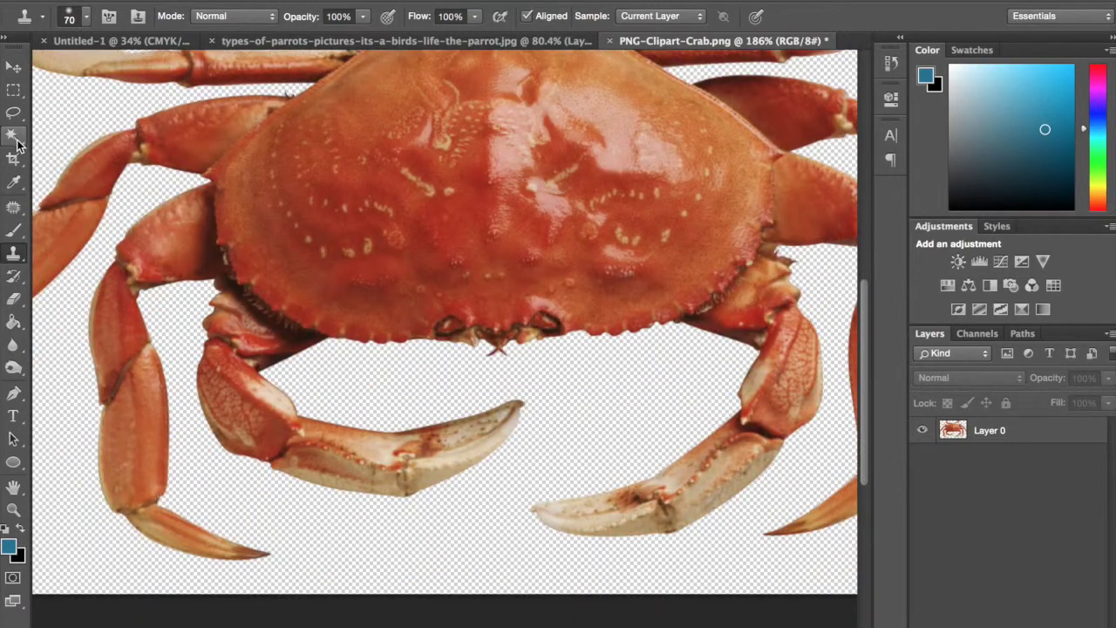
{"action": "left_click", "coordinate": [13, 112]}
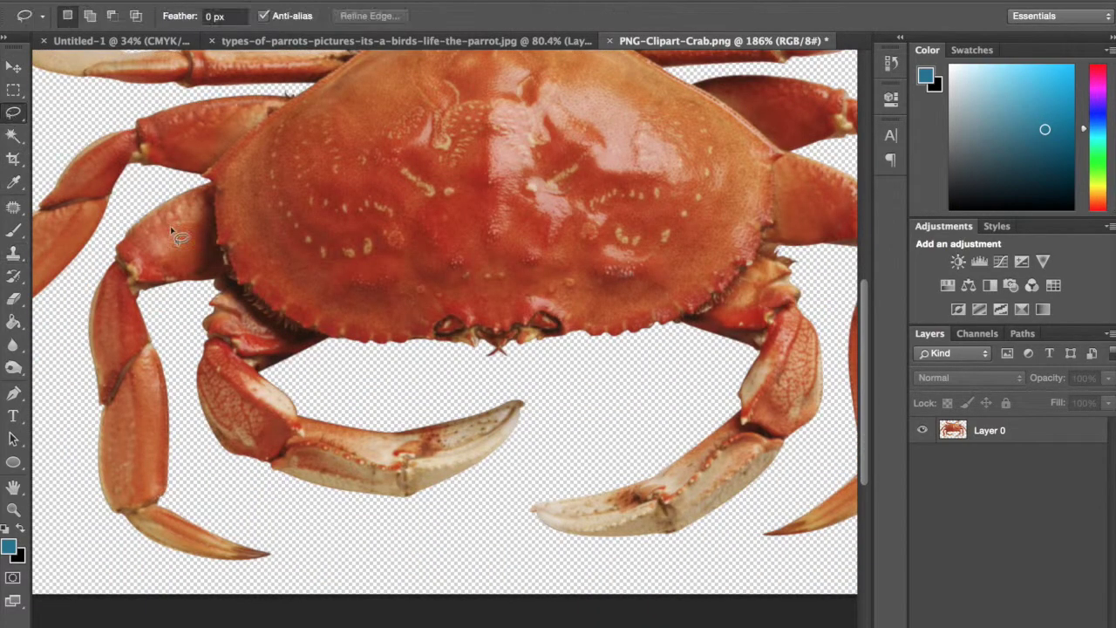
{"action": "left_click", "coordinate": [218, 285]}
{"action": "mouse_move", "coordinate": [218, 285]}
{"action": "left_mouse_down"}
{"action": "mouse_move", "coordinate": [322, 338]}
{"action": "mouse_move", "coordinate": [344, 405]}
{"action": "mouse_move", "coordinate": [456, 378]}
{"action": "mouse_move", "coordinate": [547, 388]}
{"action": "mouse_move", "coordinate": [551, 430]}
{"action": "mouse_move", "coordinate": [451, 524]}
{"action": "mouse_move", "coordinate": [308, 520]}
{"action": "mouse_move", "coordinate": [241, 494]}
{"action": "mouse_move", "coordinate": [187, 448]}
{"action": "mouse_move", "coordinate": [179, 355]}
{"action": "mouse_move", "coordinate": [219, 287]}
{"action": "left_mouse_up"}
Select the crab's Layer 0 and move the lassoed claw into the parrot image as a new layer over the chest
{"action": "key", "text": "v"}
{"action": "left_click", "coordinate": [239, 379]}
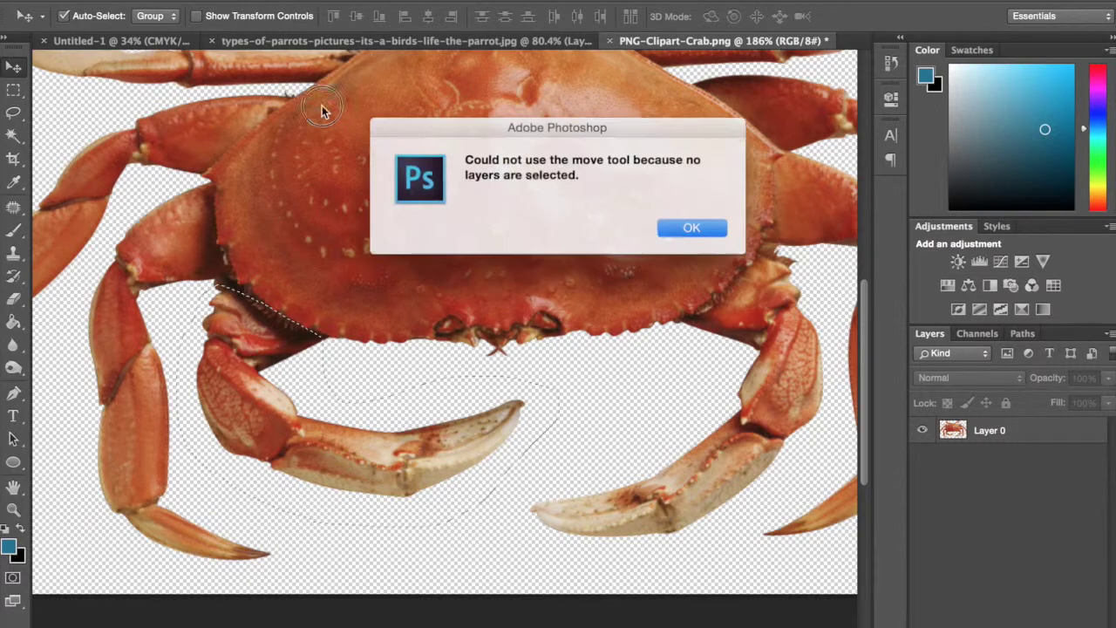
{"action": "left_click", "coordinate": [689, 228]}
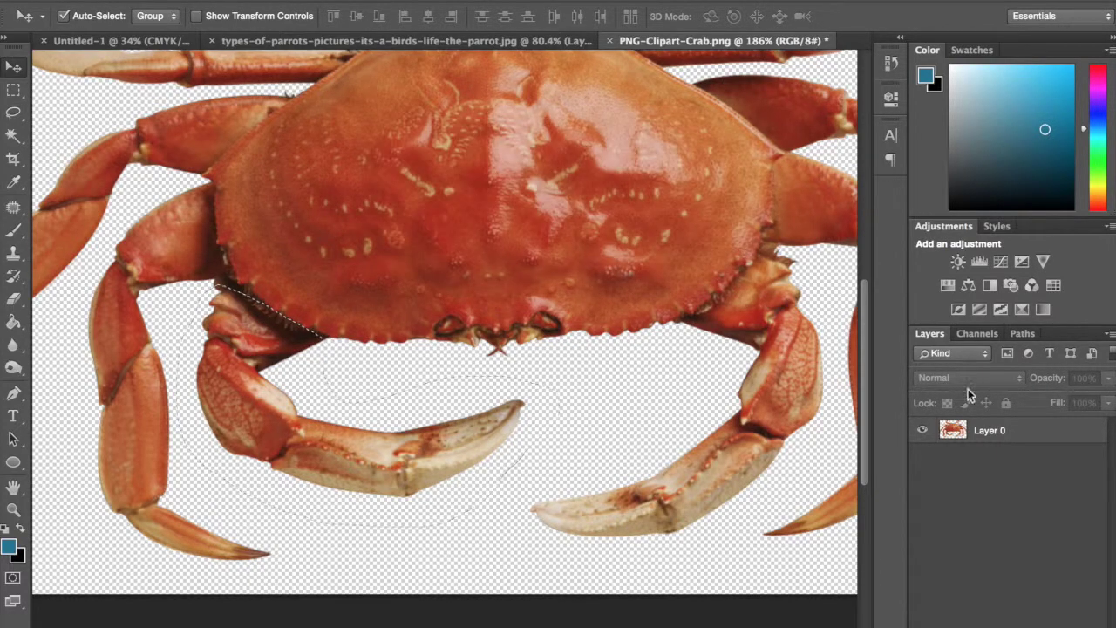
{"action": "left_click", "coordinate": [989, 431]}
{"action": "mouse_move", "coordinate": [293, 326]}
{"action": "left_mouse_down"}
{"action": "mouse_move", "coordinate": [294, 46]}
{"action": "mouse_move", "coordinate": [448, 349]}
{"action": "left_mouse_up"}
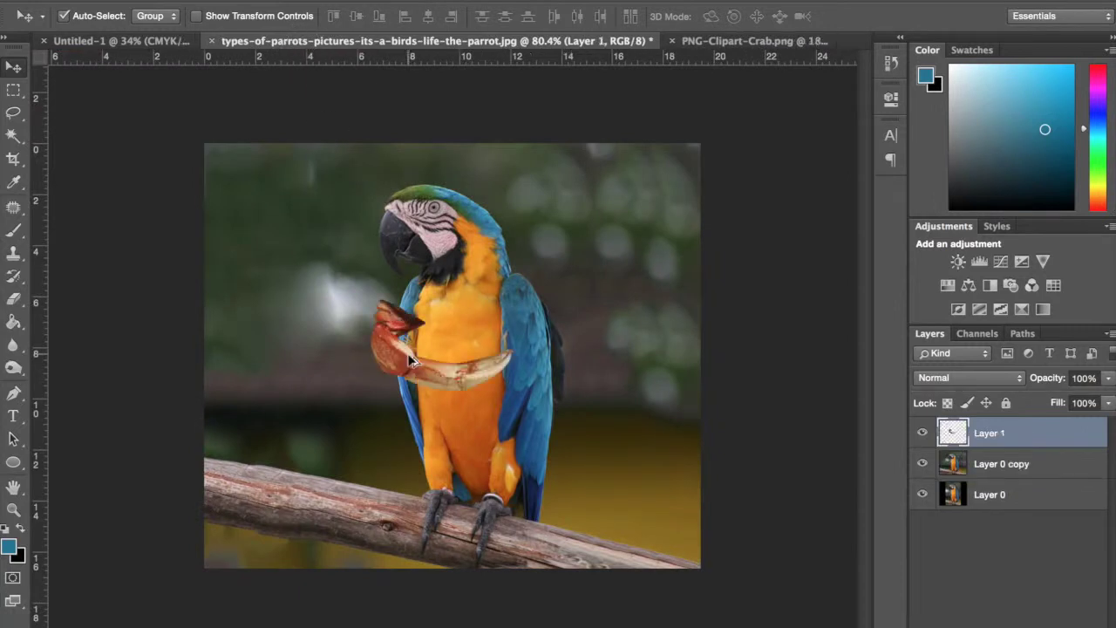
Rotate the crab claw with Free Transform so it hangs like an arm from the side of the parrot's chest, and apply it
{"action": "scroll", "coordinate": [466, 377], "scroll_direction": "up", "scroll_amount": 2}
{"action": "key", "text": "ctrl+t"}
{"action": "left_click_drag", "start_coordinate": [636, 386], "coordinate": [482, 506]}
{"action": "left_click_drag", "start_coordinate": [461, 410], "coordinate": [400, 468]}
{"action": "left_click_drag", "start_coordinate": [635, 468], "coordinate": [460, 474]}
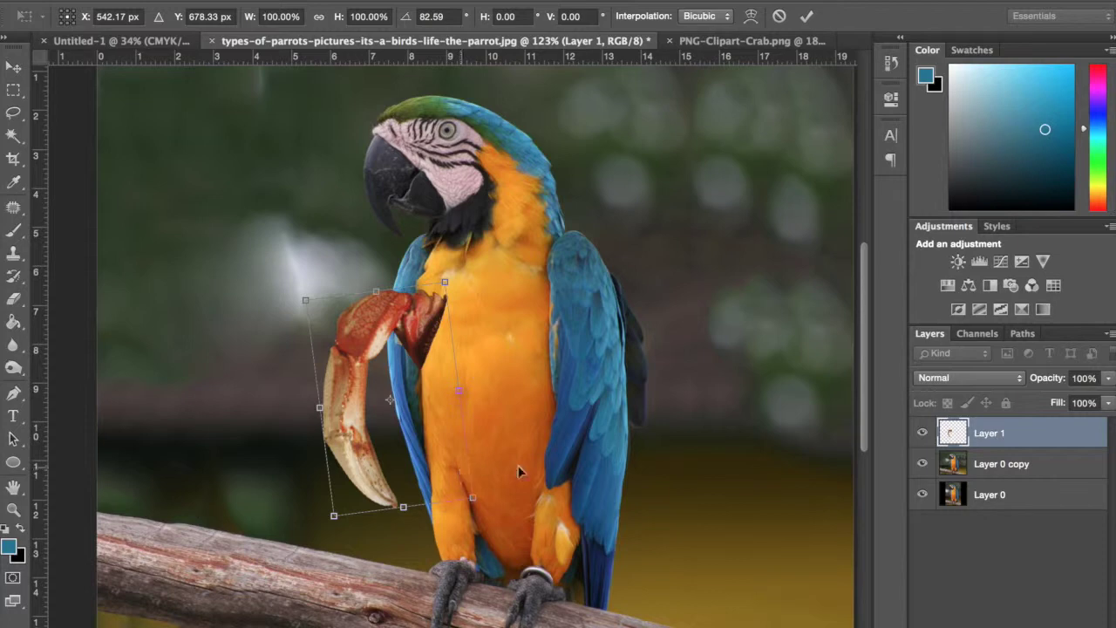
{"action": "left_click_drag", "start_coordinate": [498, 511], "coordinate": [574, 486]}
{"action": "mouse_move", "coordinate": [373, 481]}
{"action": "left_mouse_down"}
{"action": "mouse_move", "coordinate": [398, 492]}
{"action": "mouse_move", "coordinate": [388, 488]}
{"action": "left_mouse_up"}
{"action": "left_click_drag", "start_coordinate": [488, 534], "coordinate": [512, 532]}
{"action": "left_click_drag", "start_coordinate": [428, 479], "coordinate": [437, 486]}
{"action": "key", "text": "Return"}
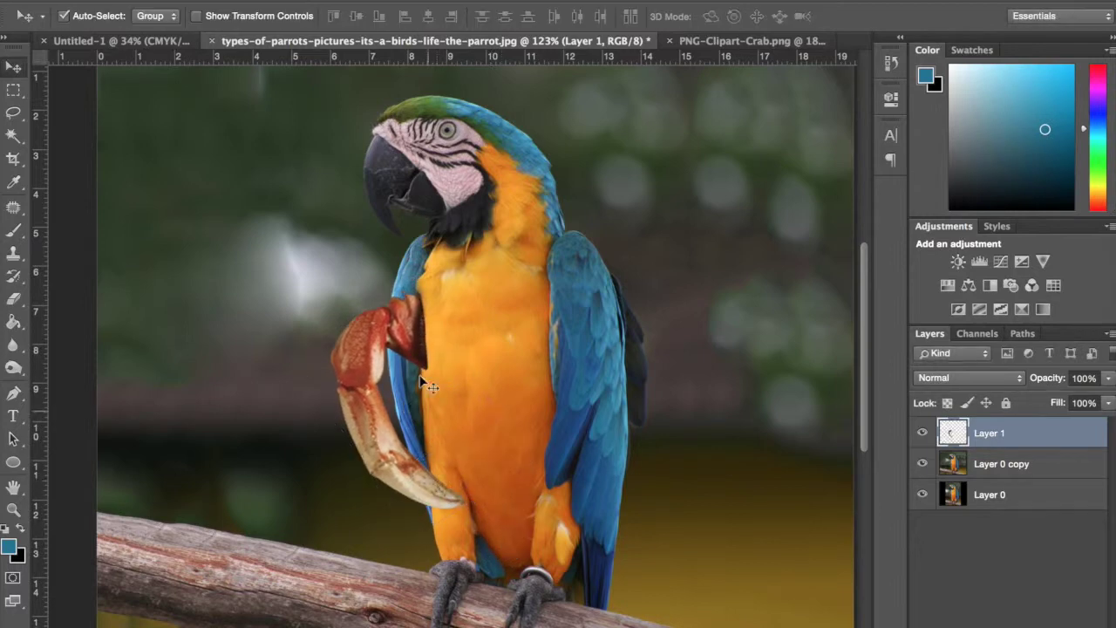
Add a layer mask to the crab claw layer and make the mask active for painting with the size 20 brush
{"action": "scroll", "coordinate": [430, 378], "scroll_direction": "up", "scroll_amount": 5}
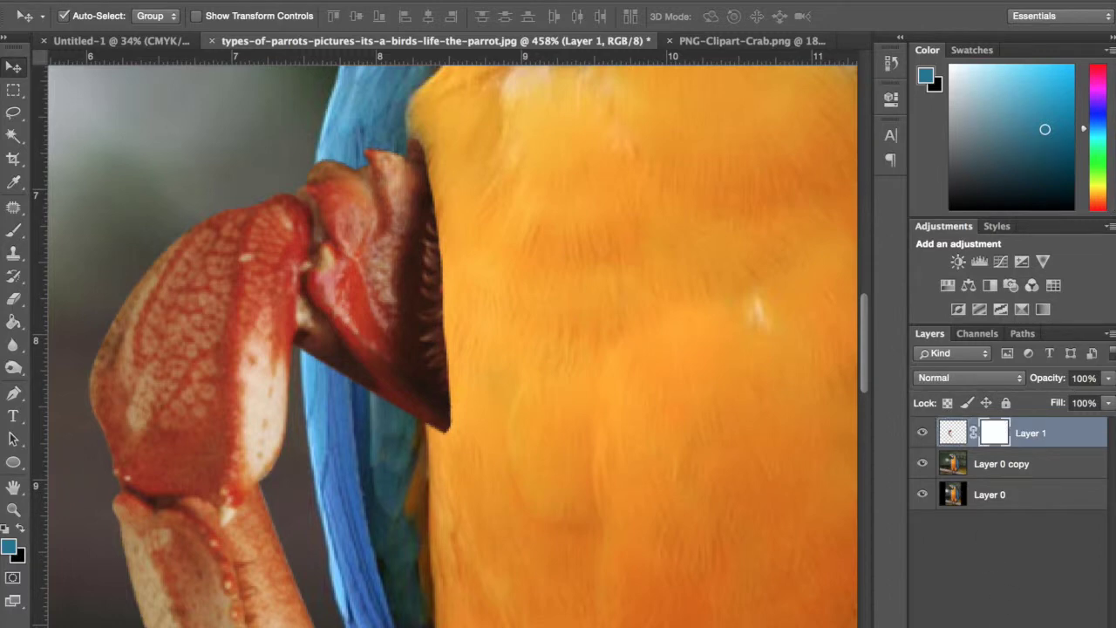
{"action": "left_click", "coordinate": [997, 434]}
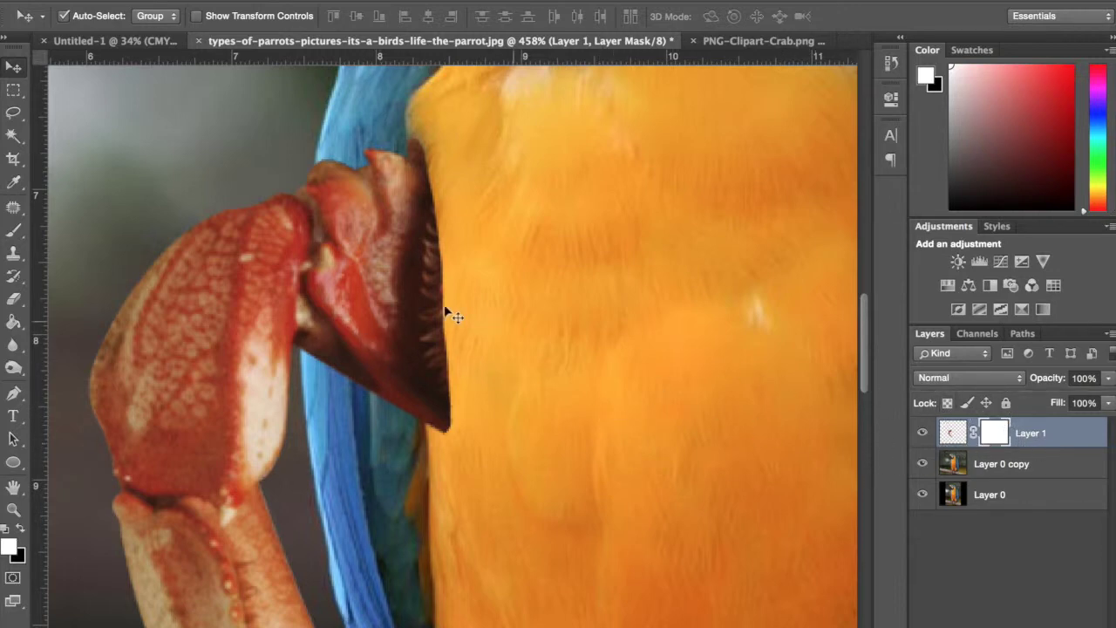
{"action": "key", "text": "b"}
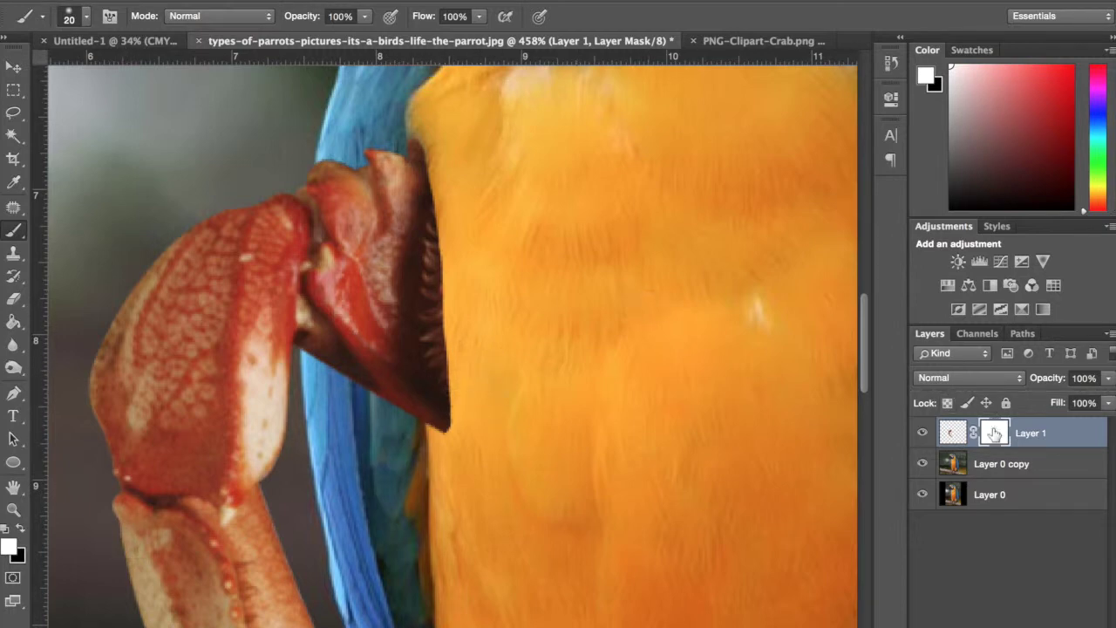
Try hiding the claw's upper joint by painting black on its mask and restoring it by painting white
{"action": "left_click", "coordinate": [21, 529]}
{"action": "mouse_move", "coordinate": [436, 305]}
{"action": "left_mouse_down"}
{"action": "mouse_move", "coordinate": [332, 218]}
{"action": "mouse_move", "coordinate": [270, 301]}
{"action": "left_mouse_up"}
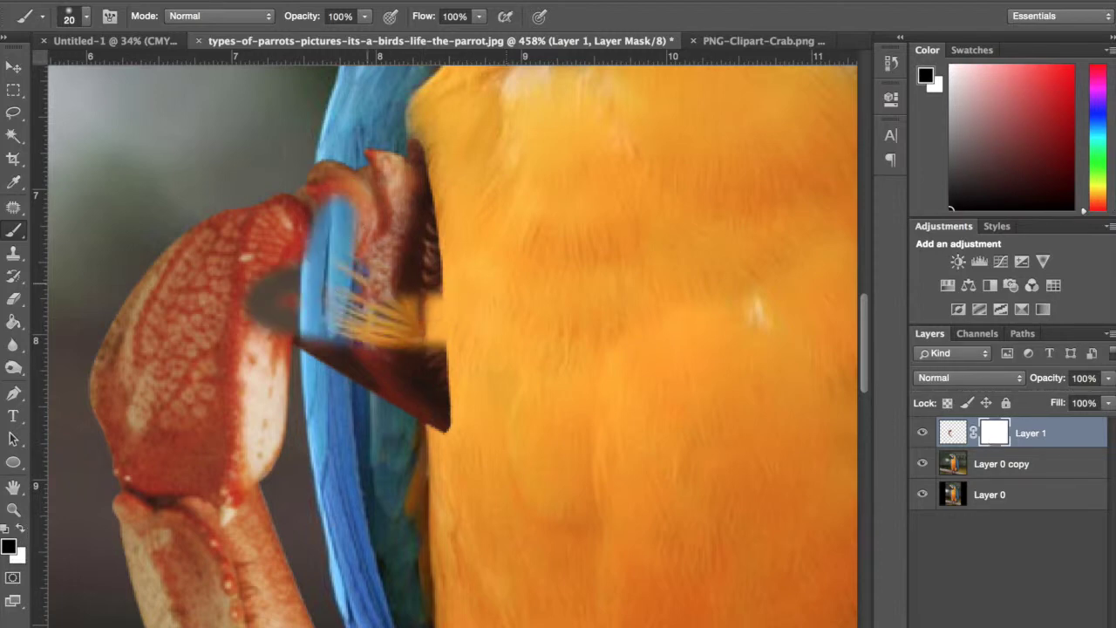
{"action": "left_click", "coordinate": [20, 529]}
{"action": "mouse_move", "coordinate": [267, 371]}
{"action": "left_mouse_down"}
{"action": "mouse_move", "coordinate": [444, 166]}
{"action": "mouse_move", "coordinate": [460, 216]}
{"action": "mouse_move", "coordinate": [324, 246]}
{"action": "left_mouse_up"}
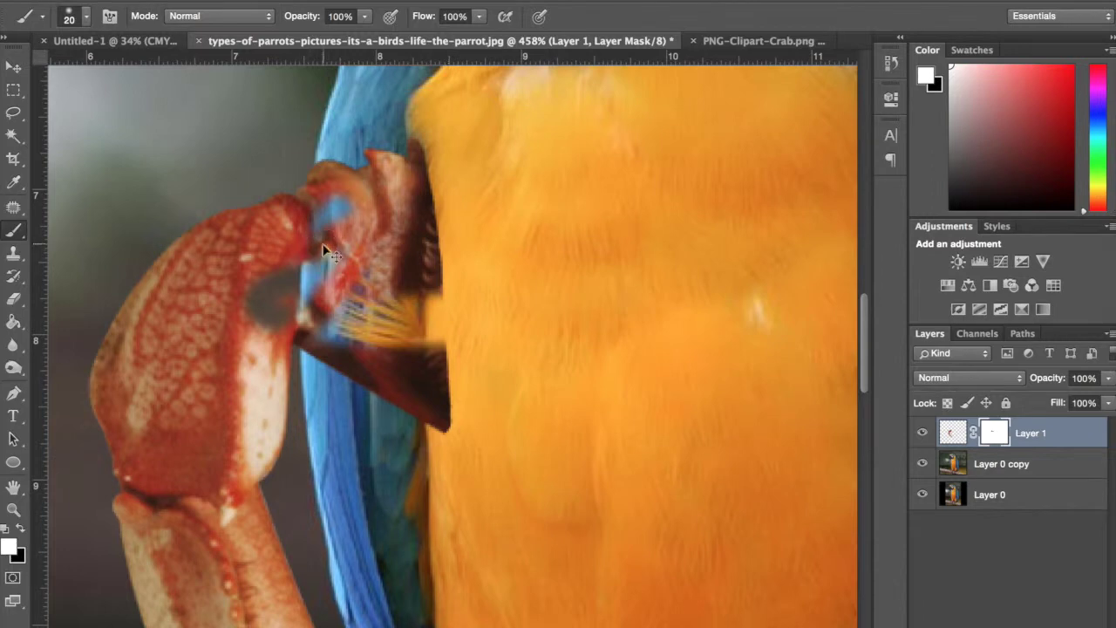
Mask out the claw's dark cut edge in black where it meets the parrot's chest, repainting white where too much is hidden
{"action": "left_click", "coordinate": [20, 529]}
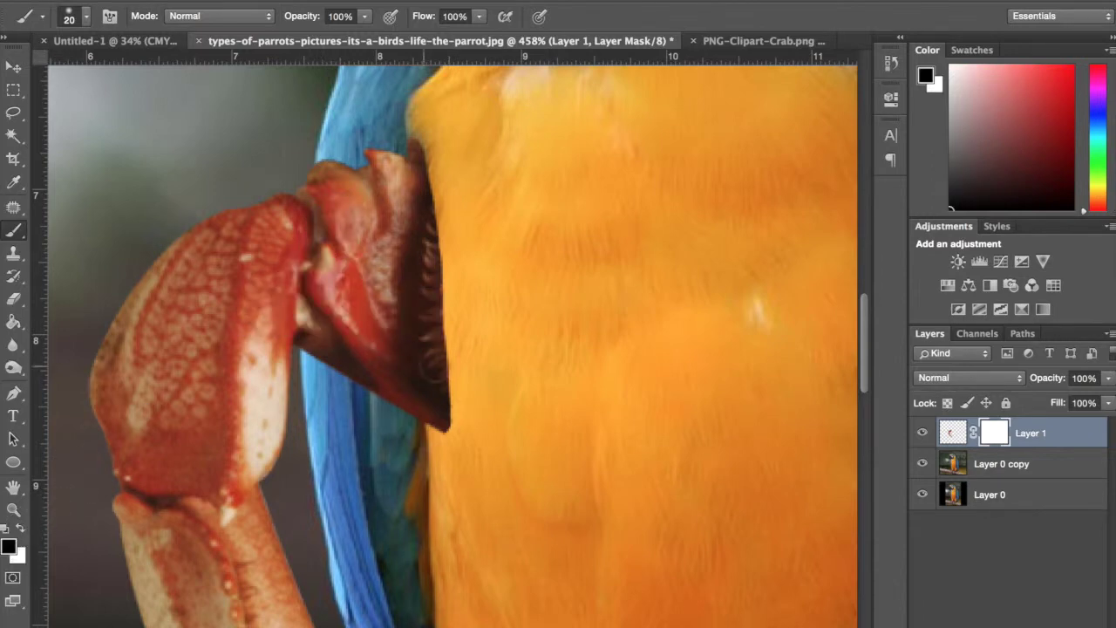
{"action": "mouse_move", "coordinate": [440, 409]}
{"action": "left_mouse_down"}
{"action": "mouse_move", "coordinate": [453, 424]}
{"action": "mouse_move", "coordinate": [444, 449]}
{"action": "mouse_move", "coordinate": [449, 402]}
{"action": "left_mouse_up"}
{"action": "mouse_move", "coordinate": [460, 330]}
{"action": "left_mouse_down"}
{"action": "mouse_move", "coordinate": [439, 439]}
{"action": "mouse_move", "coordinate": [443, 324]}
{"action": "mouse_move", "coordinate": [426, 210]}
{"action": "mouse_move", "coordinate": [405, 153]}
{"action": "mouse_move", "coordinate": [435, 186]}
{"action": "mouse_move", "coordinate": [447, 433]}
{"action": "mouse_move", "coordinate": [437, 349]}
{"action": "mouse_move", "coordinate": [433, 397]}
{"action": "mouse_move", "coordinate": [438, 259]}
{"action": "left_mouse_up"}
{"action": "key", "text": "ctrl+z"}
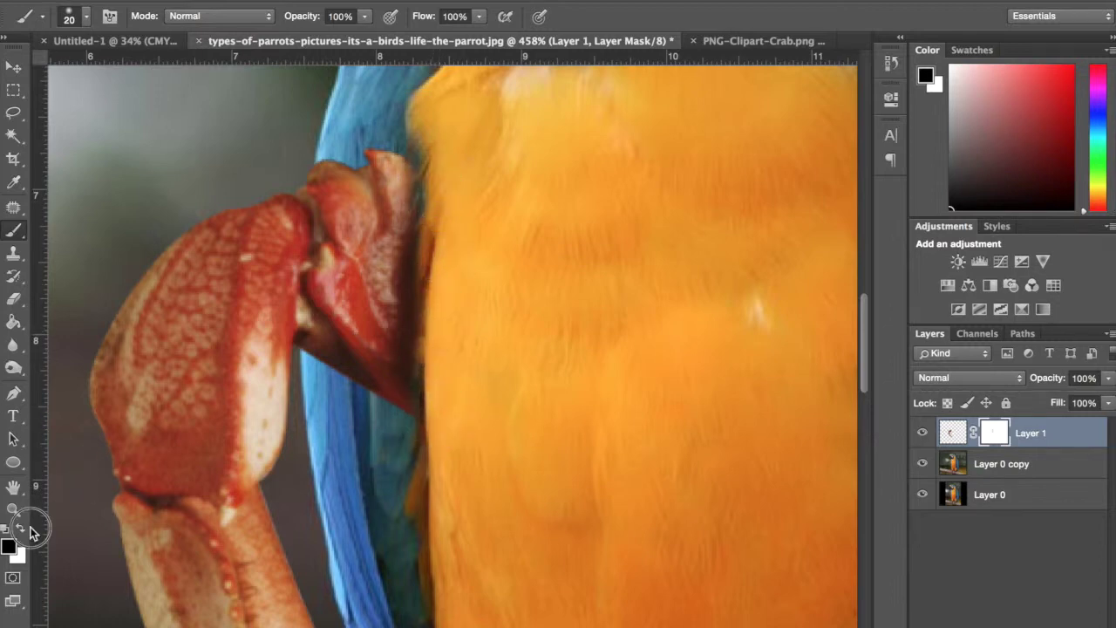
{"action": "left_click", "coordinate": [21, 528]}
{"action": "mouse_move", "coordinate": [407, 165]}
{"action": "left_mouse_down"}
{"action": "mouse_move", "coordinate": [396, 272]}
{"action": "mouse_move", "coordinate": [408, 410]}
{"action": "left_mouse_up"}
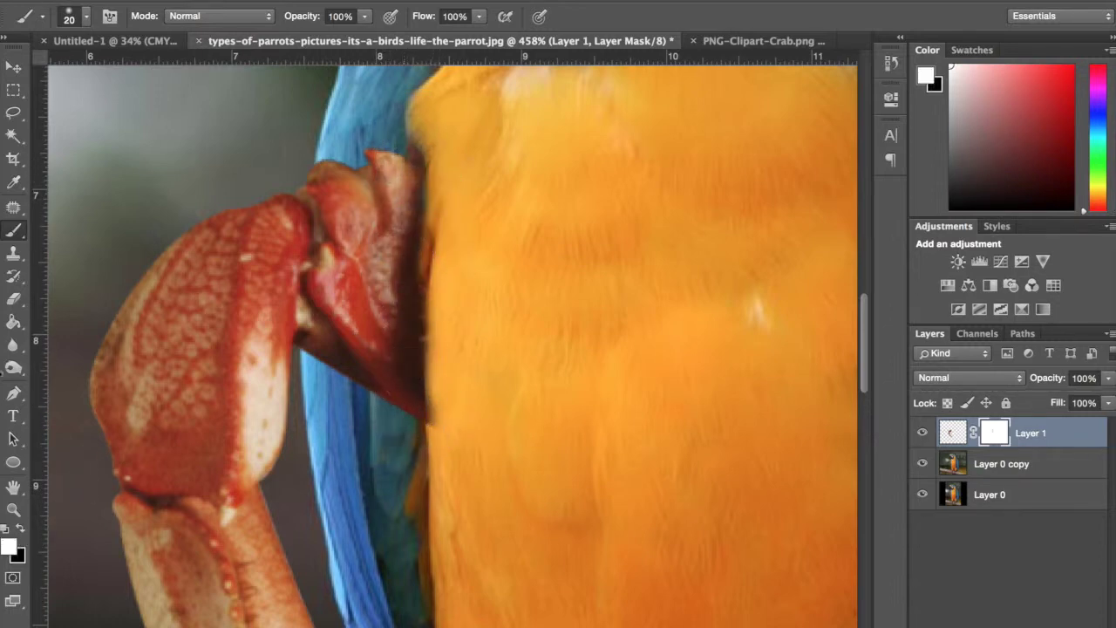
{"action": "key", "text": "x"}
{"action": "scroll", "coordinate": [436, 436], "scroll_direction": "down", "scroll_amount": 5}
{"action": "scroll", "coordinate": [407, 299], "scroll_direction": "up", "scroll_amount": 2}
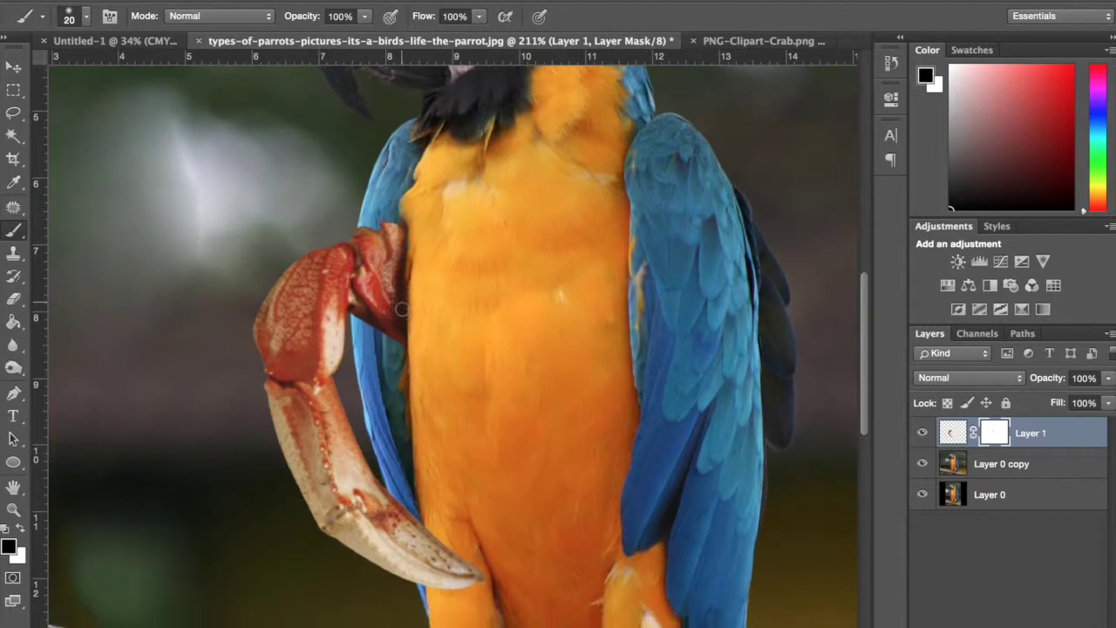
{"action": "scroll", "coordinate": [402, 309], "scroll_direction": "up", "scroll_amount": 2}
{"action": "scroll", "coordinate": [402, 308], "scroll_direction": "down", "scroll_amount": 4}
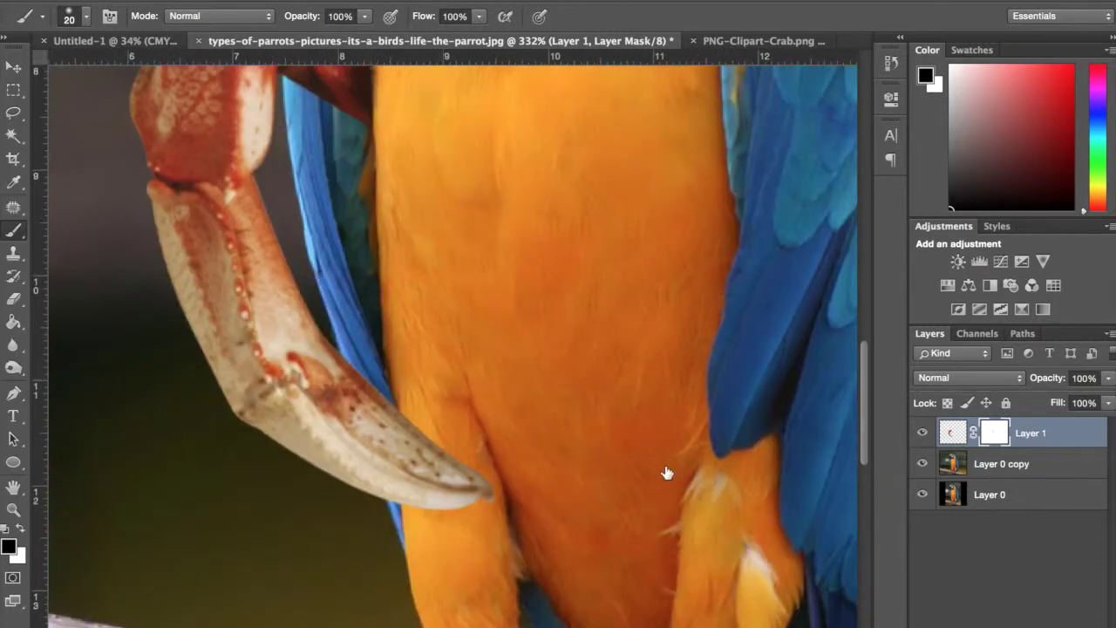
Try darkening the parrot's belly on Layer 0 copy with the size 80 Burn tool, set to Midtones and 50% exposure
{"action": "key", "text": "alt+bracketleft"}
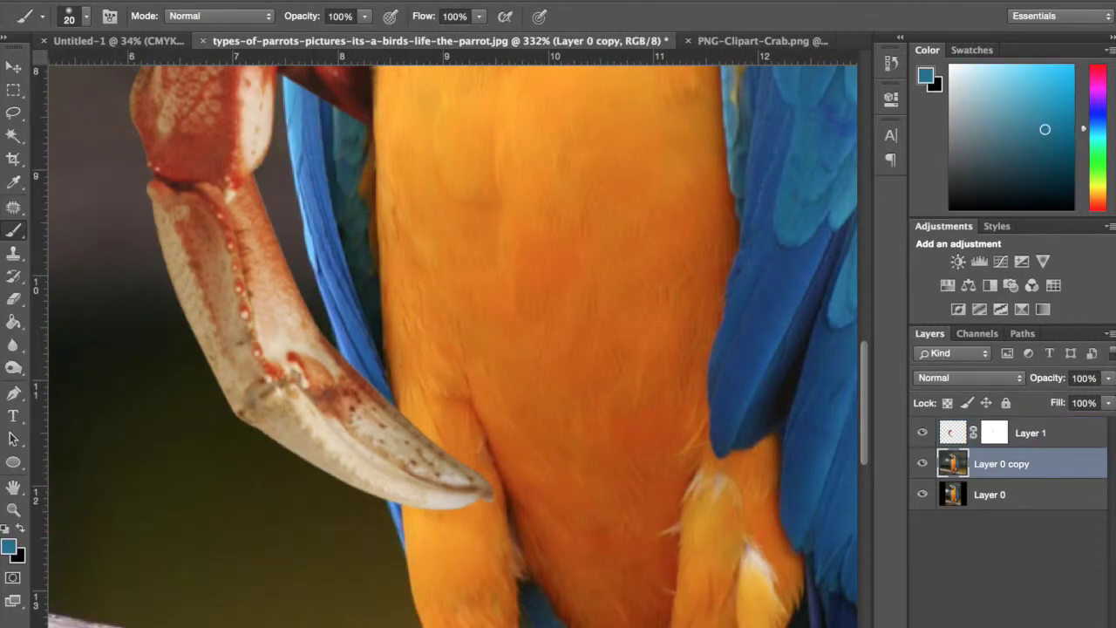
{"action": "right_click", "coordinate": [963, 468]}
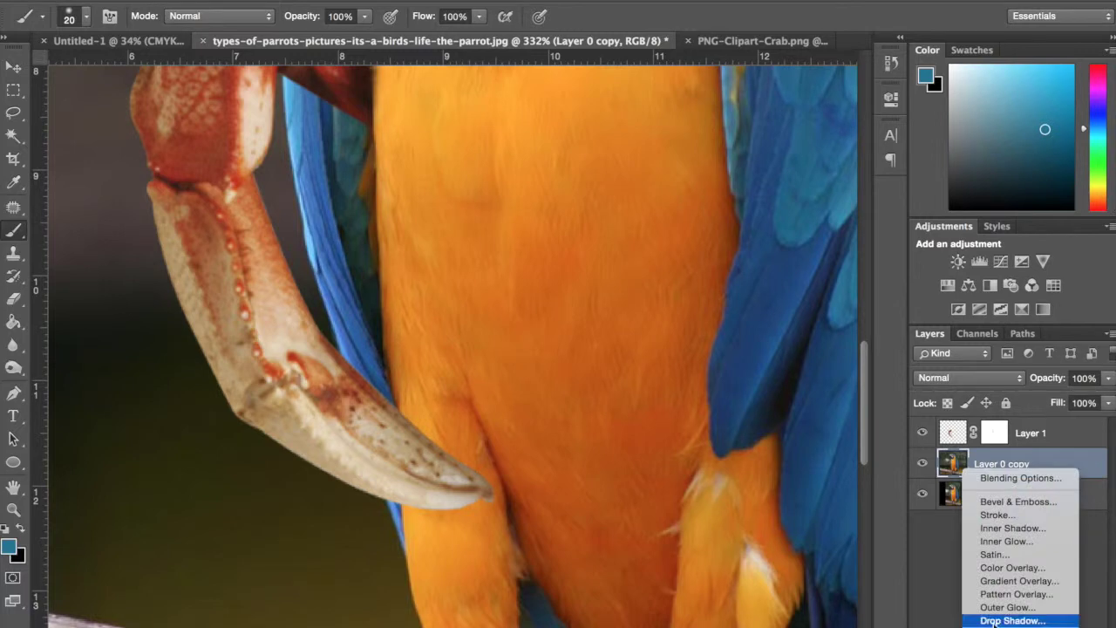
{"action": "left_click", "coordinate": [16, 349]}
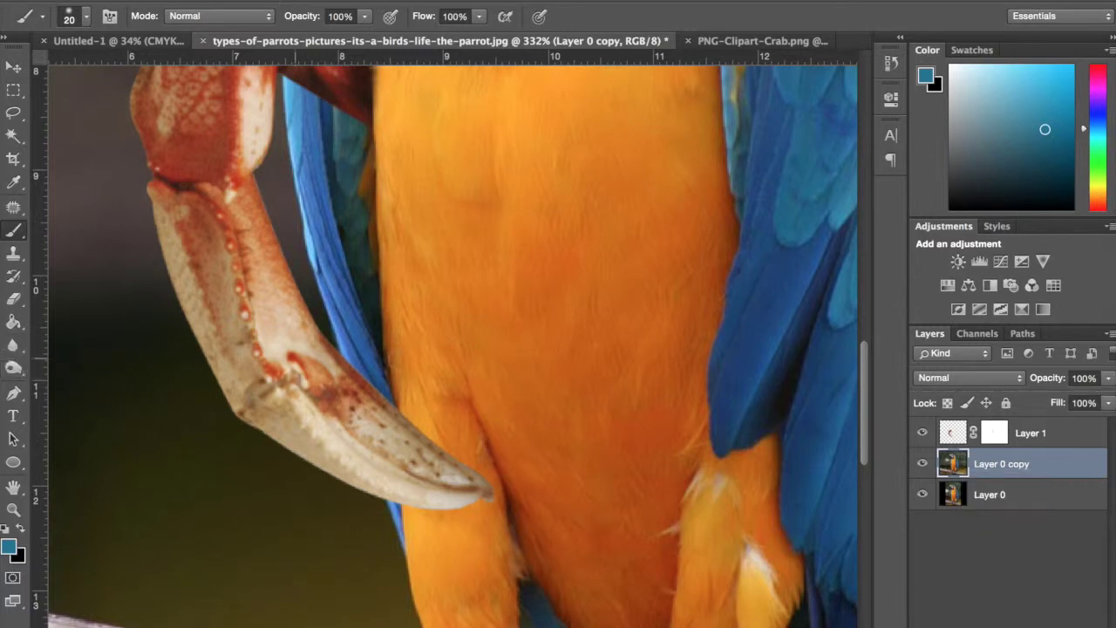
{"action": "left_click", "coordinate": [10, 366]}
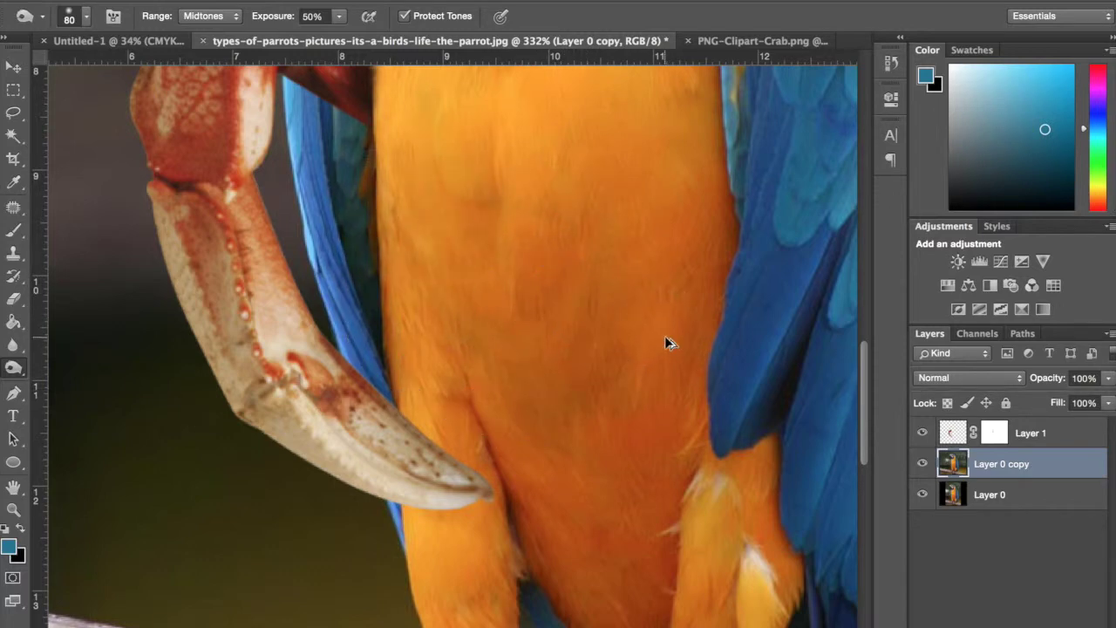
Add a Curves adjustment layer above the crab claw layer and pull the RGB curve's midtones far down to darken the image
{"action": "key", "text": "alt+bracketright"}
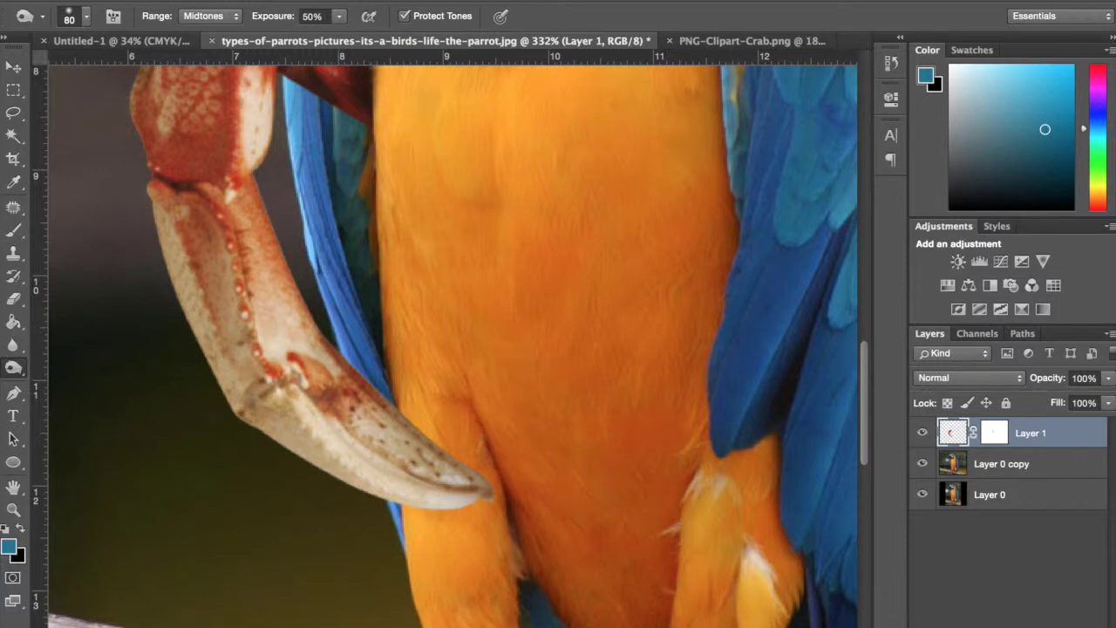
{"action": "left_click", "coordinate": [971, 626]}
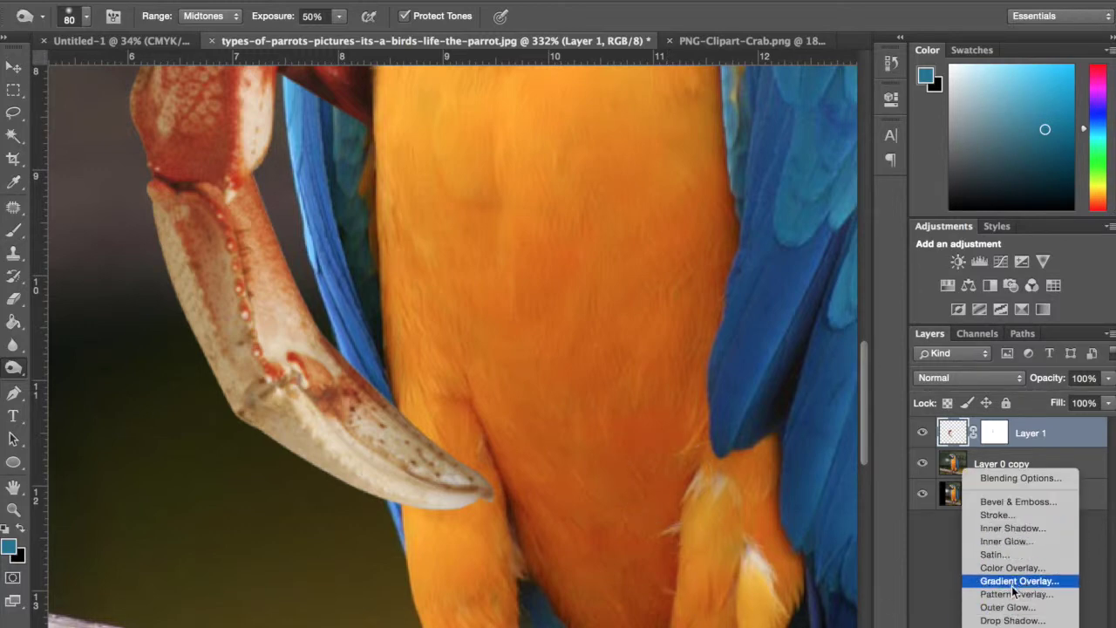
{"action": "left_click", "coordinate": [1016, 625]}
{"action": "left_click", "coordinate": [1016, 626]}
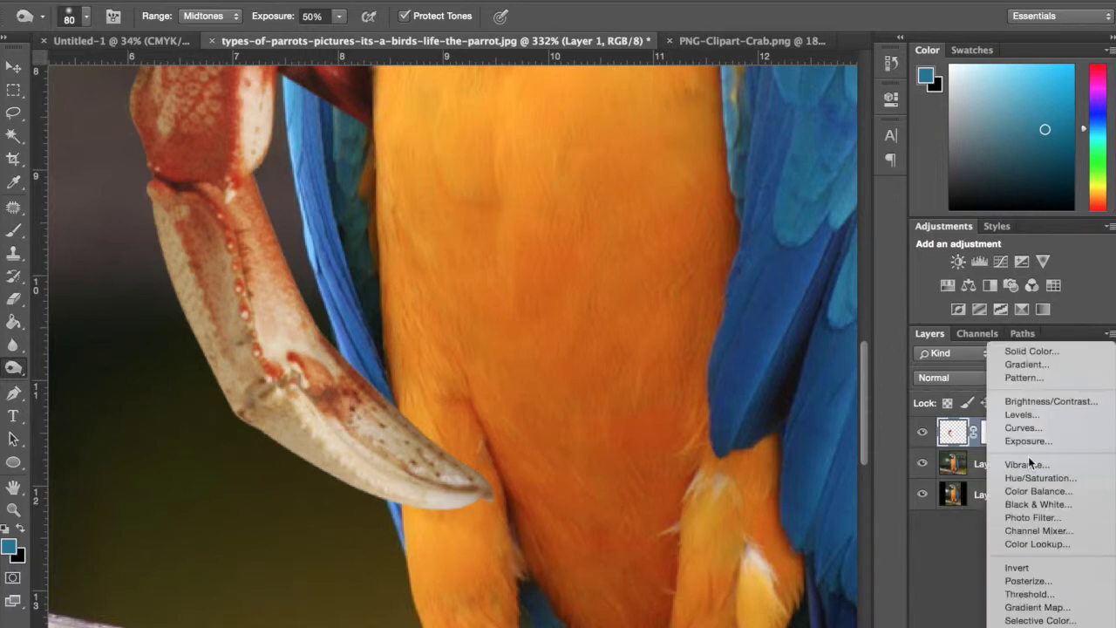
{"action": "left_click", "coordinate": [1024, 427]}
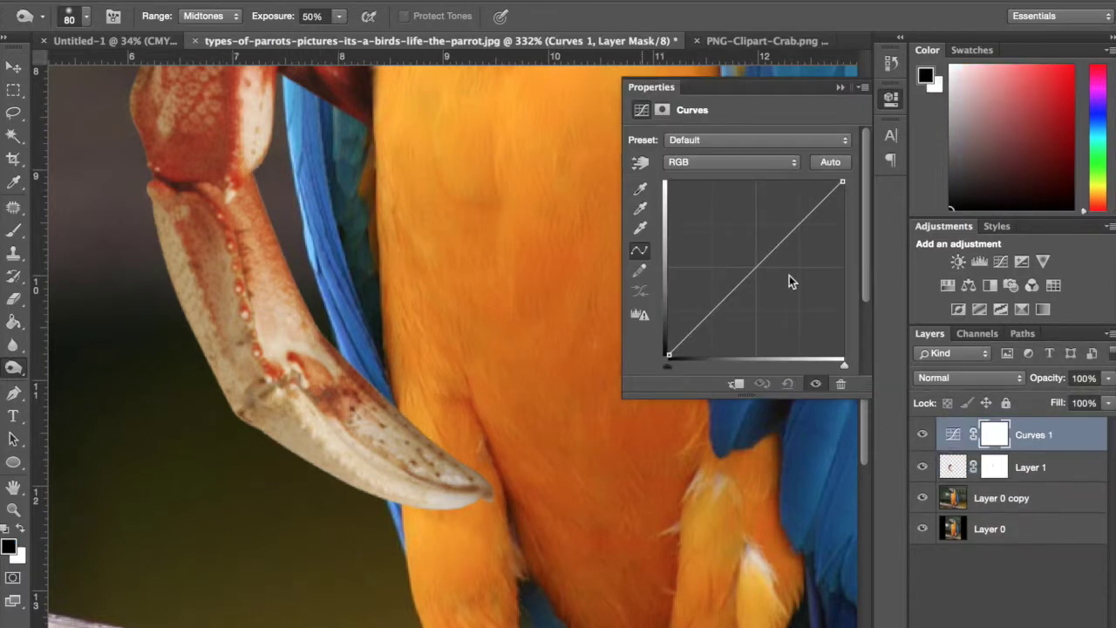
{"action": "left_click_drag", "start_coordinate": [777, 264], "coordinate": [787, 307]}
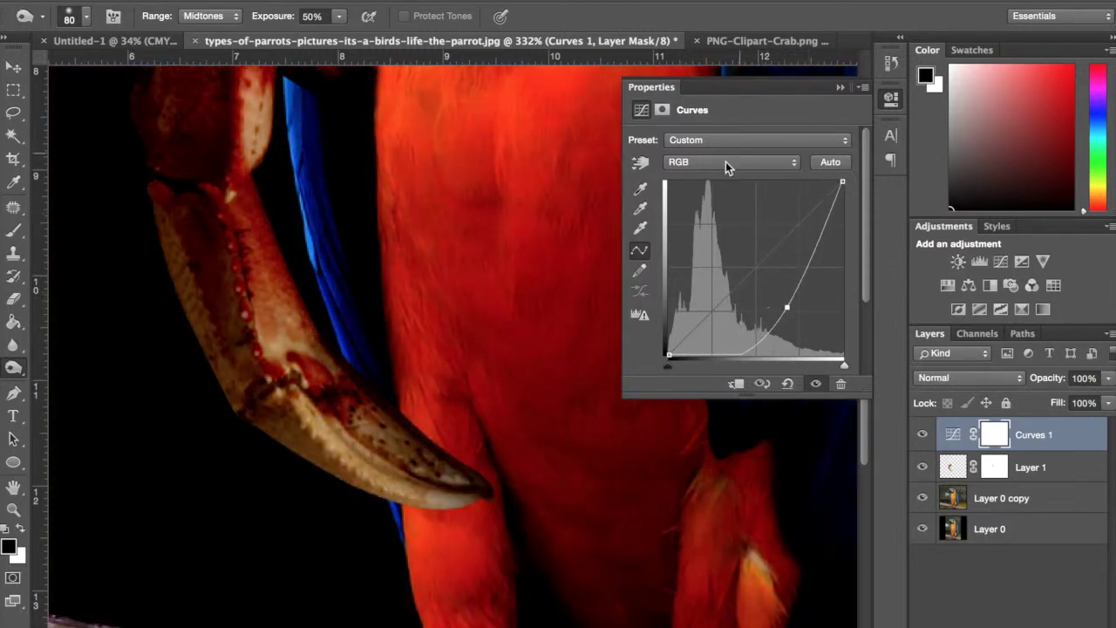
{"action": "scroll", "coordinate": [540, 269], "scroll_direction": "down", "scroll_amount": 3}
{"action": "left_click", "coordinate": [891, 100]}
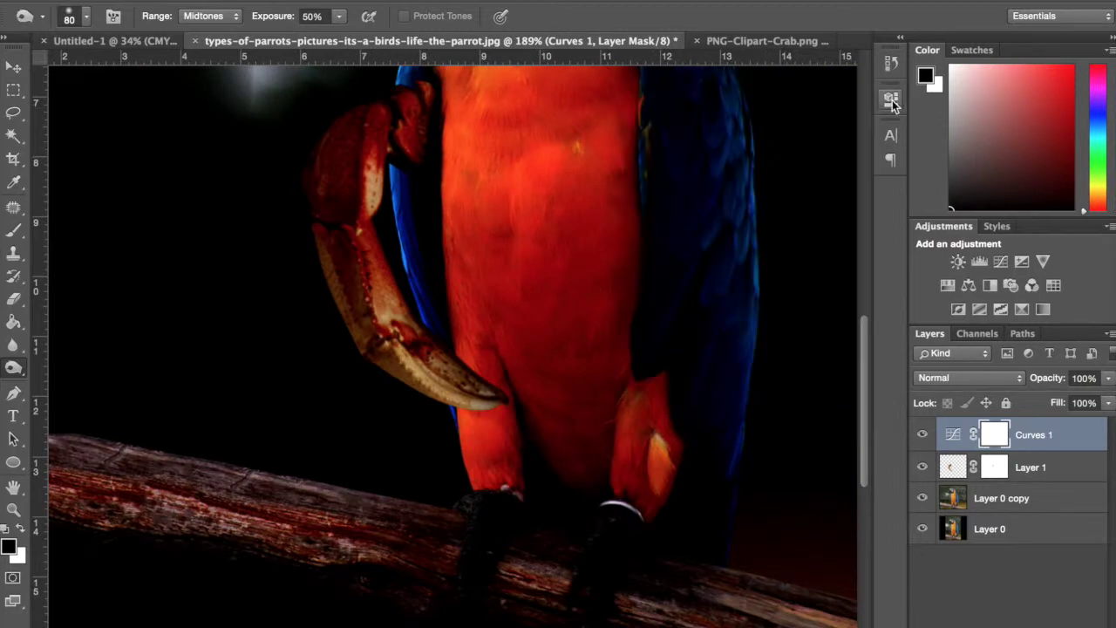
{"action": "scroll", "coordinate": [735, 174], "scroll_direction": "up", "scroll_amount": 5}
{"action": "scroll", "coordinate": [734, 174], "scroll_direction": "right", "scroll_amount": 2}
{"action": "scroll", "coordinate": [735, 175], "scroll_direction": "down", "scroll_amount": 6}
{"action": "scroll", "coordinate": [734, 174], "scroll_direction": "down", "scroll_amount": 2}
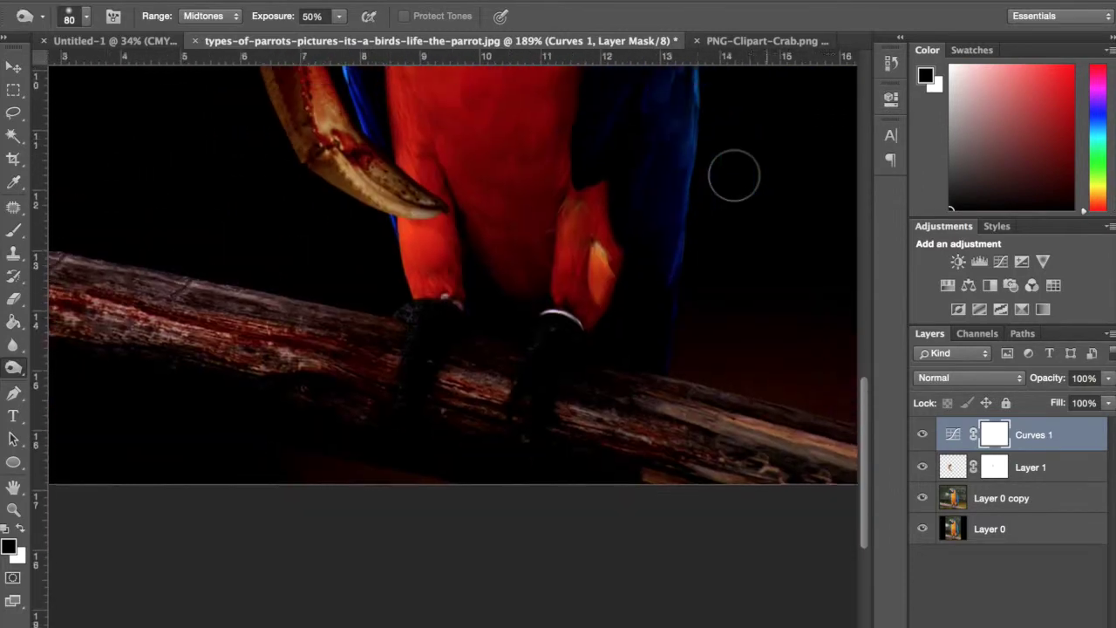
{"action": "scroll", "coordinate": [734, 174], "scroll_direction": "down", "scroll_amount": 3}
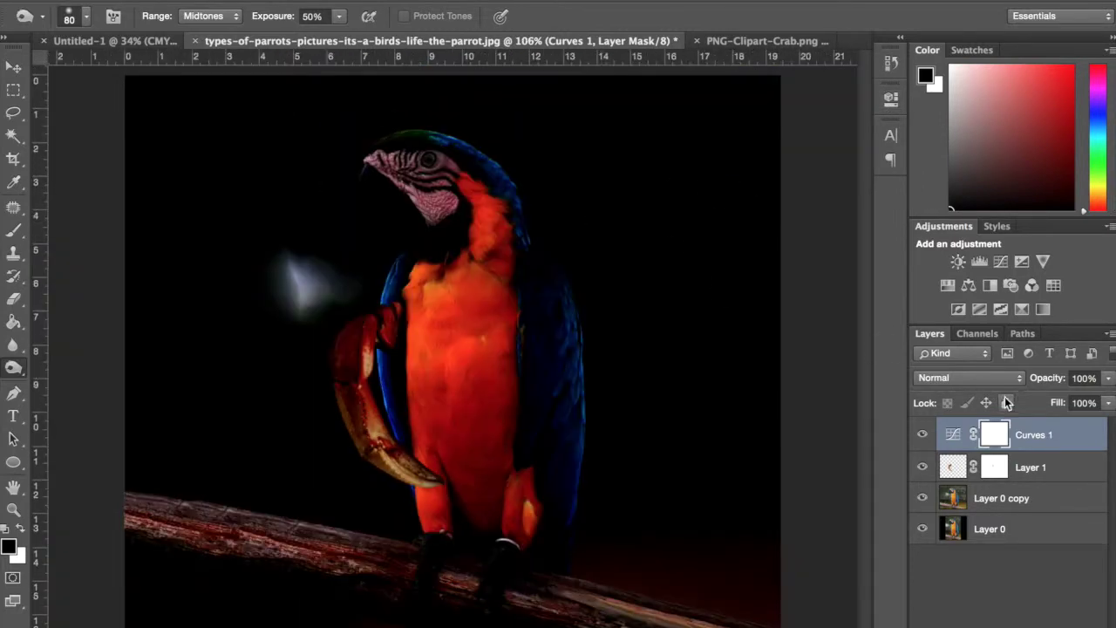
Invert the Curves 1 mask to black and make white the foreground colour
{"action": "key", "text": "ctrl+i"}
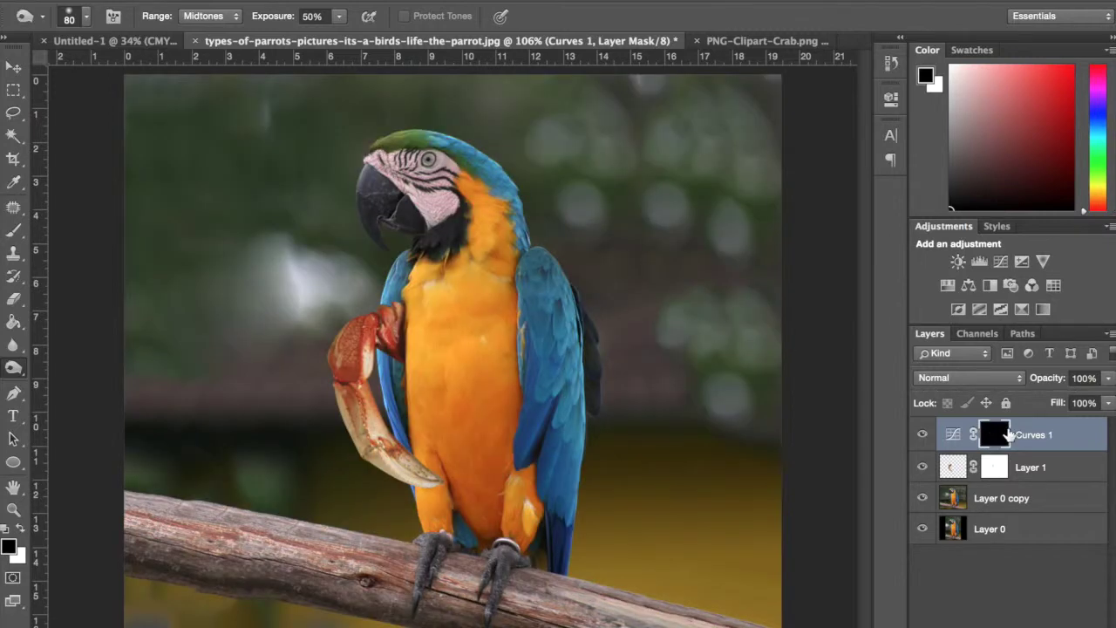
{"action": "scroll", "coordinate": [434, 370], "scroll_direction": "up", "scroll_amount": 4}
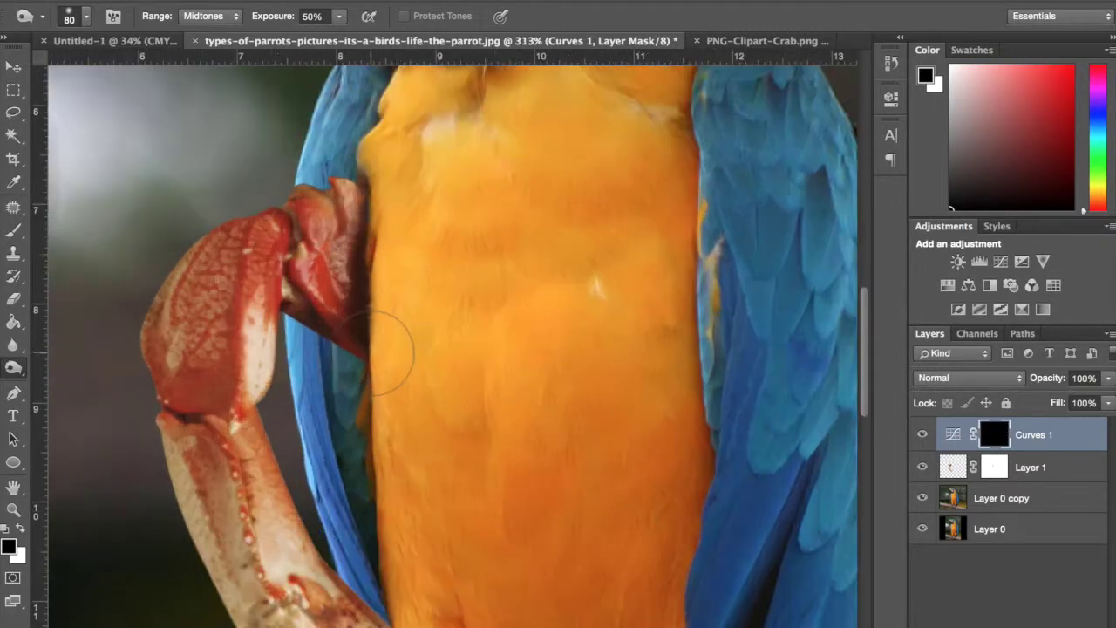
{"action": "scroll", "coordinate": [387, 349], "scroll_direction": "down", "scroll_amount": 1}
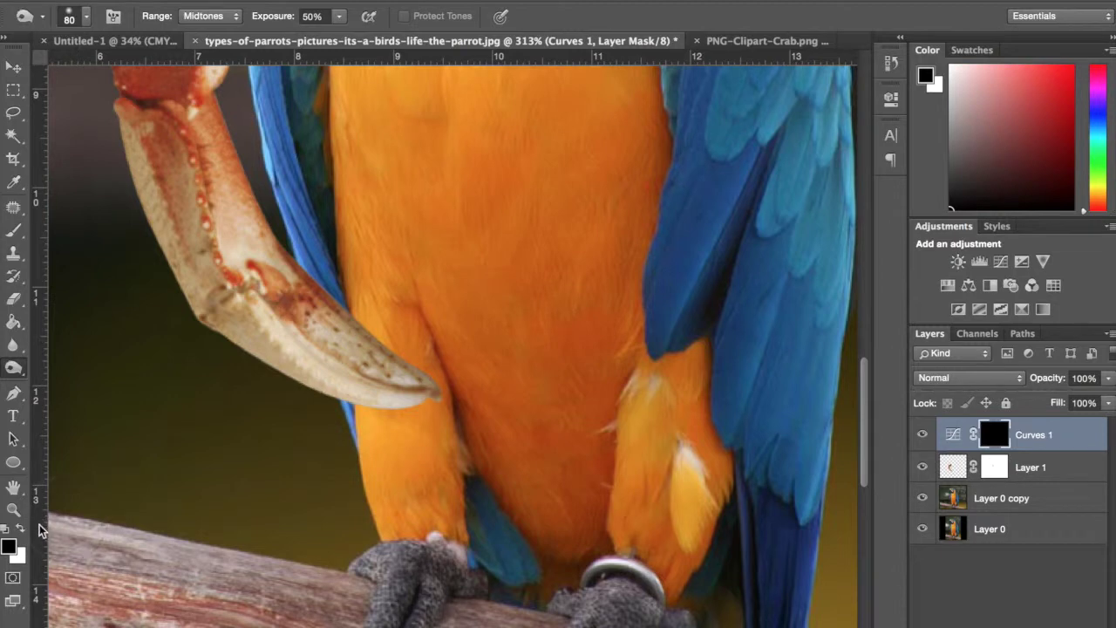
{"action": "left_click", "coordinate": [21, 529]}
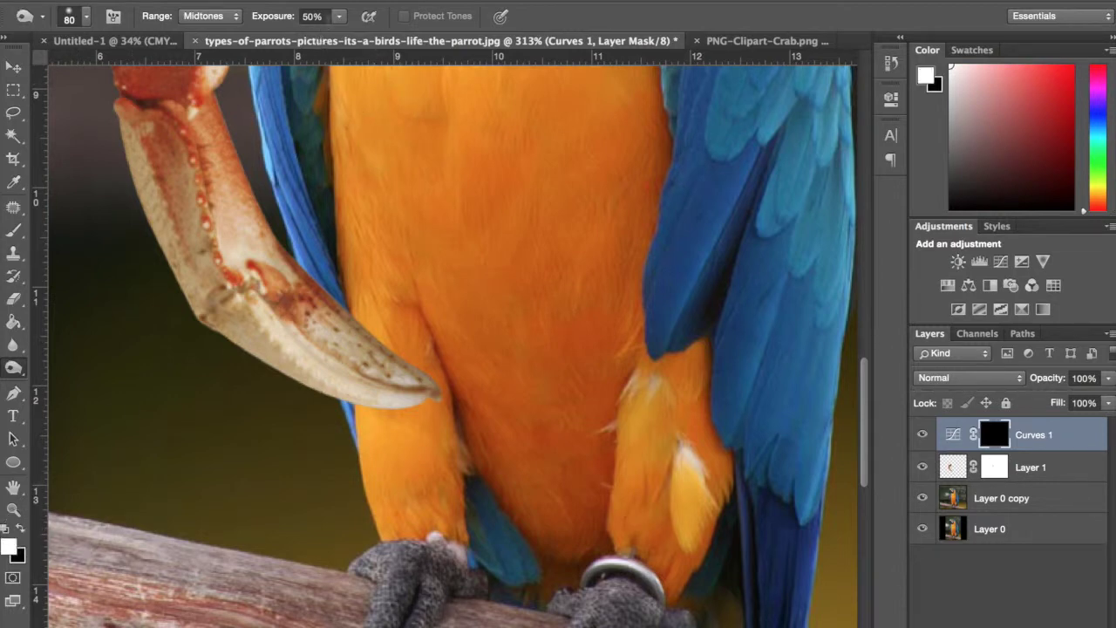
Try painting a shadow beside the claw on the Curves 1 mask with a size 40 Burn tool at 10% exposure
{"action": "left_click", "coordinate": [338, 17]}
{"action": "left_click", "coordinate": [308, 36]}
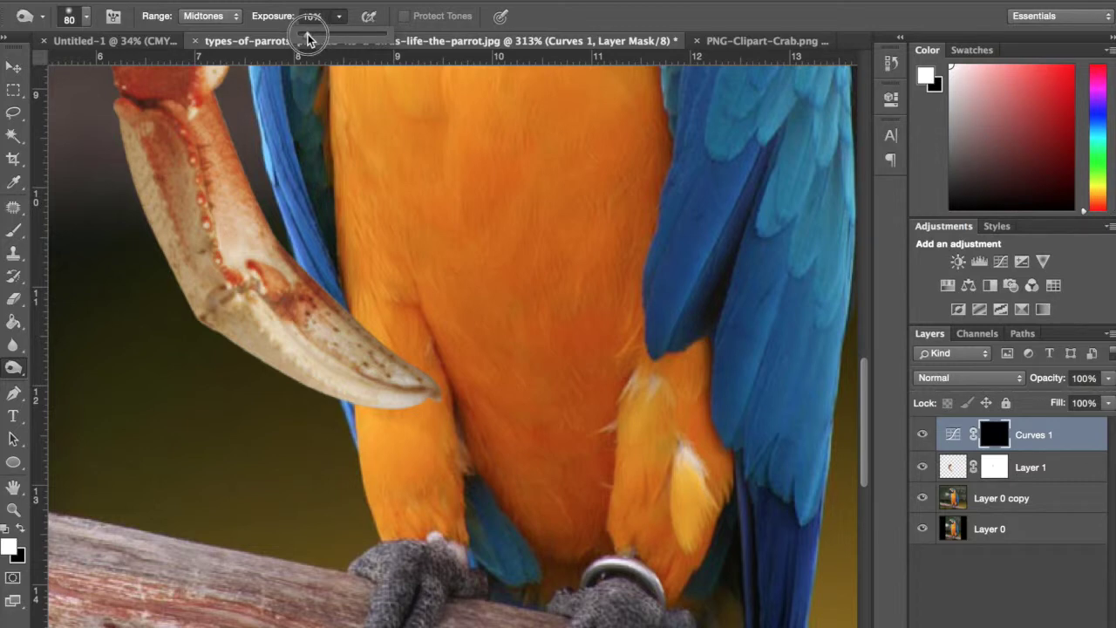
{"action": "left_click", "coordinate": [89, 16]}
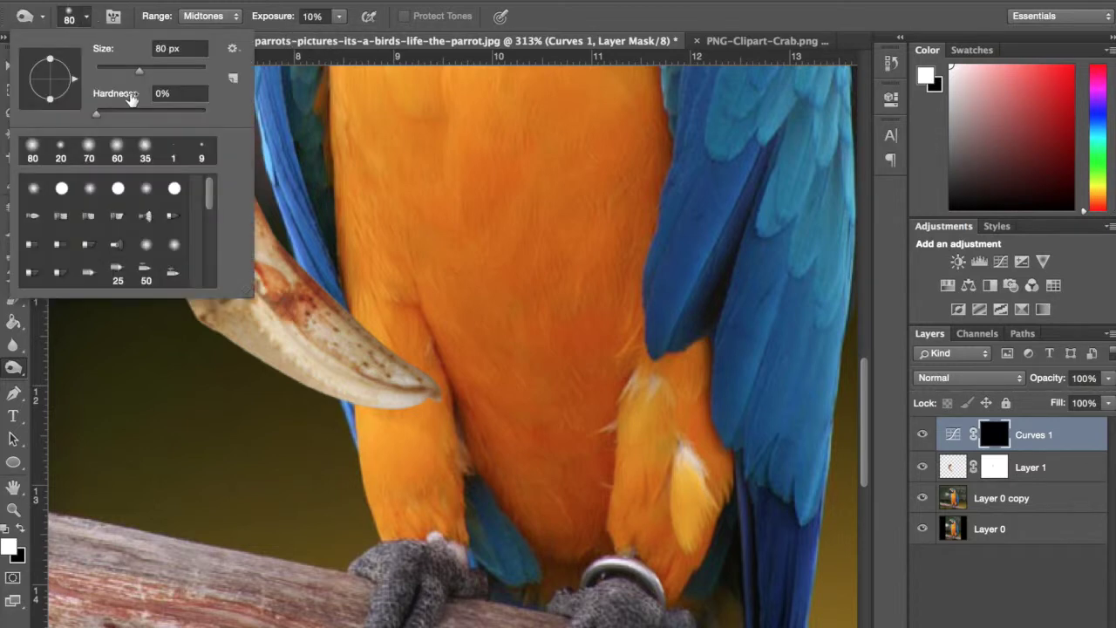
{"action": "left_click", "coordinate": [322, 351]}
{"action": "key", "text": "["}
{"action": "key", "text": "["}
{"action": "key", "text": "["}
{"action": "key", "text": "["}
{"action": "scroll", "coordinate": [324, 349], "scroll_direction": "up", "scroll_amount": 3}
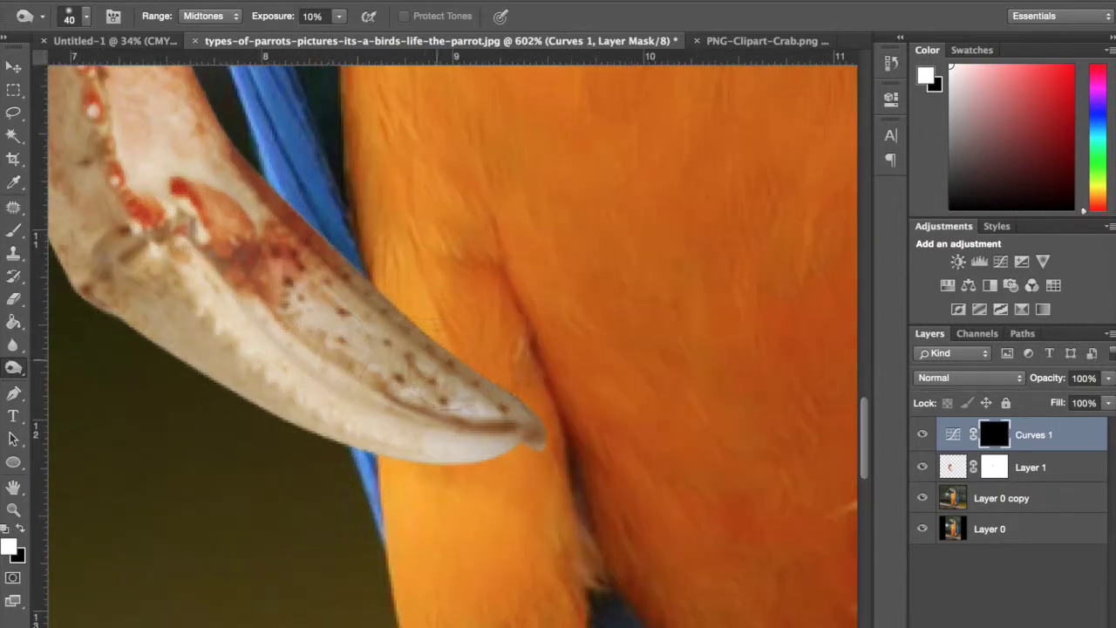
{"action": "mouse_move", "coordinate": [322, 347]}
{"action": "left_mouse_down"}
{"action": "mouse_move", "coordinate": [369, 319]}
{"action": "mouse_move", "coordinate": [480, 406]}
{"action": "mouse_move", "coordinate": [376, 294]}
{"action": "mouse_move", "coordinate": [490, 415]}
{"action": "mouse_move", "coordinate": [375, 292]}
{"action": "left_mouse_up"}
Try the Burn tool on the Curves 1 mask beside the claw at 53% exposure, then raise the exposure to 100%
{"action": "left_click", "coordinate": [342, 16]}
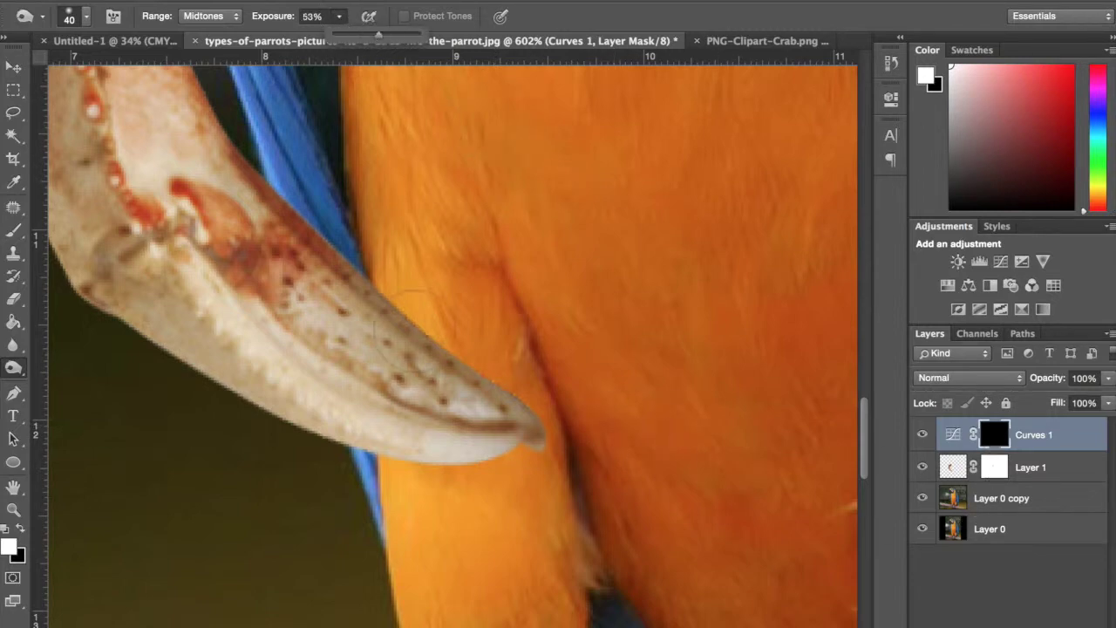
{"action": "mouse_move", "coordinate": [415, 335]}
{"action": "left_mouse_down"}
{"action": "mouse_move", "coordinate": [434, 357]}
{"action": "mouse_move", "coordinate": [366, 277]}
{"action": "mouse_move", "coordinate": [376, 314]}
{"action": "mouse_move", "coordinate": [424, 332]}
{"action": "mouse_move", "coordinate": [349, 253]}
{"action": "mouse_move", "coordinate": [424, 335]}
{"action": "left_mouse_up"}
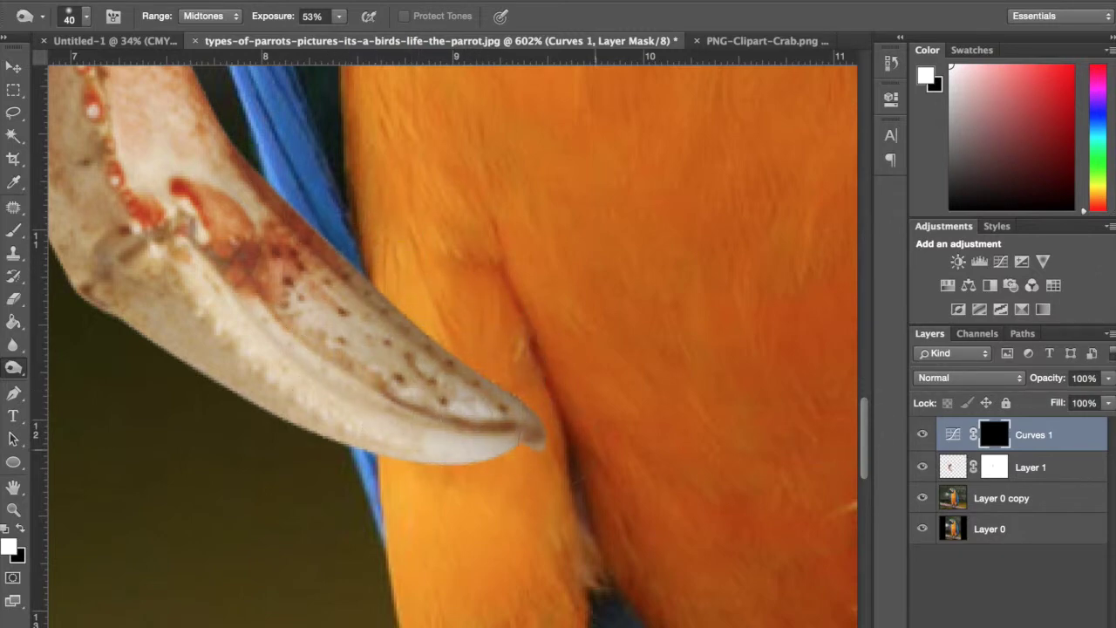
{"action": "left_click", "coordinate": [339, 19]}
{"action": "left_click_drag", "start_coordinate": [341, 33], "coordinate": [393, 35]}
{"action": "scroll", "coordinate": [476, 260], "scroll_direction": "down", "scroll_amount": 3}
{"action": "scroll", "coordinate": [454, 249], "scroll_direction": "up", "scroll_amount": 3}
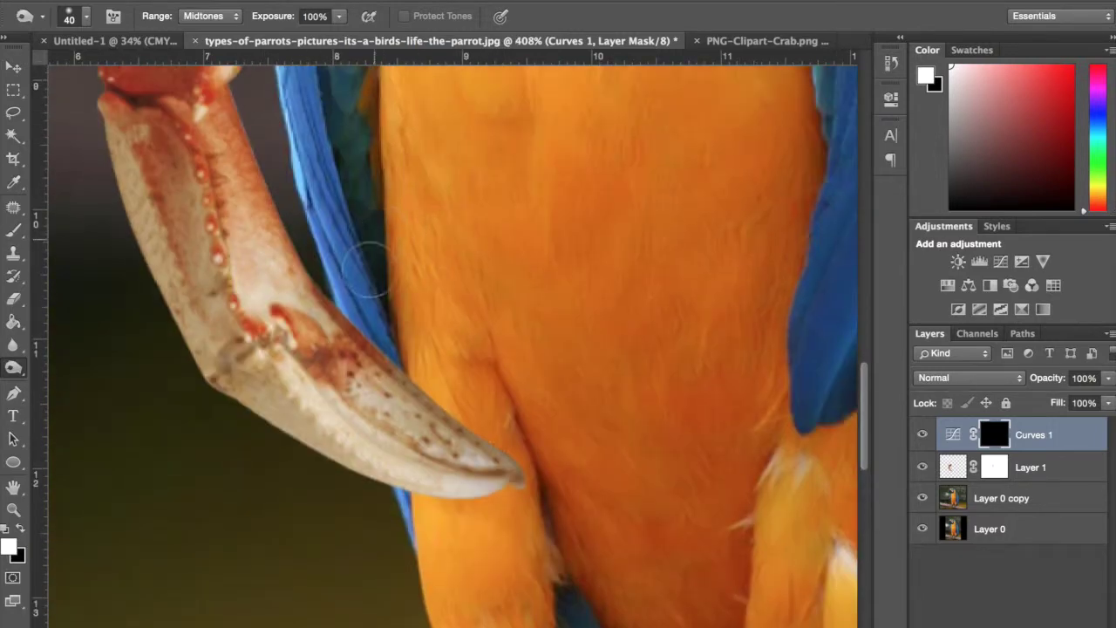
{"action": "scroll", "coordinate": [369, 301], "scroll_direction": "up", "scroll_amount": 3}
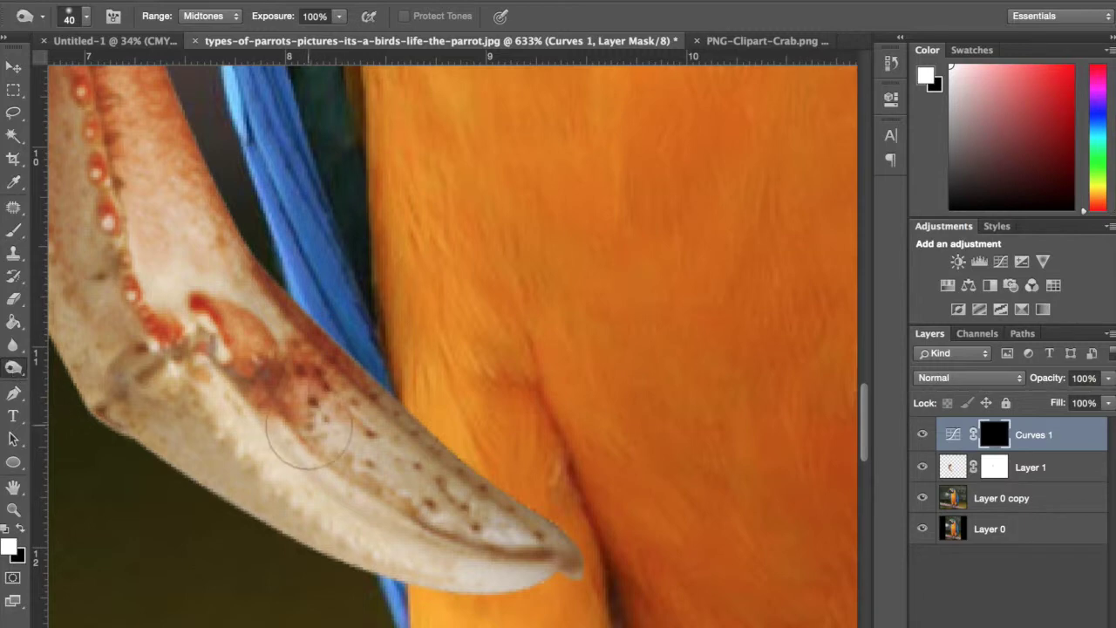
Paint white on the Curves 1 mask along the claw tip's upper edge with a size 20 Brush at 18% opacity for a soft shadow
{"action": "key", "text": "b"}
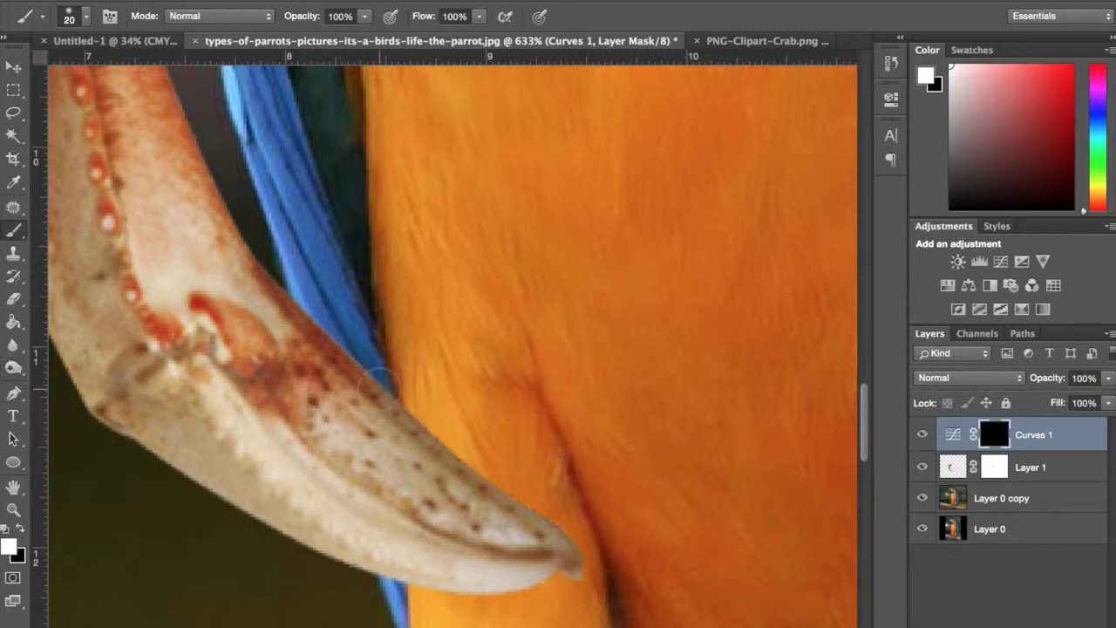
{"action": "left_click", "coordinate": [85, 17]}
{"action": "left_click", "coordinate": [381, 30]}
{"action": "left_click", "coordinate": [365, 16]}
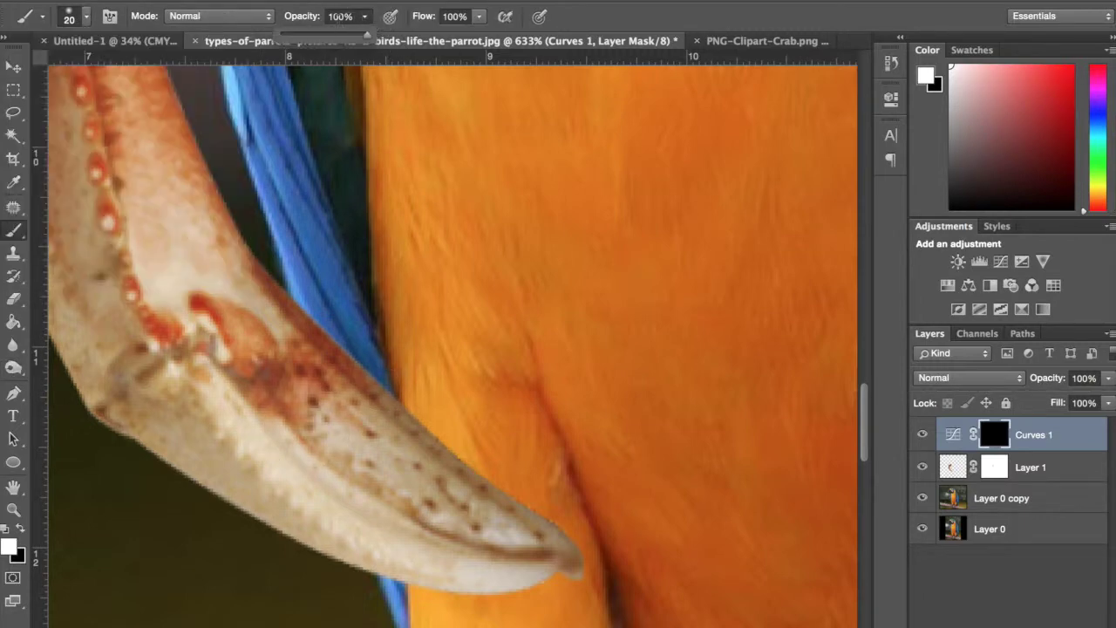
{"action": "left_click_drag", "start_coordinate": [369, 33], "coordinate": [298, 39]}
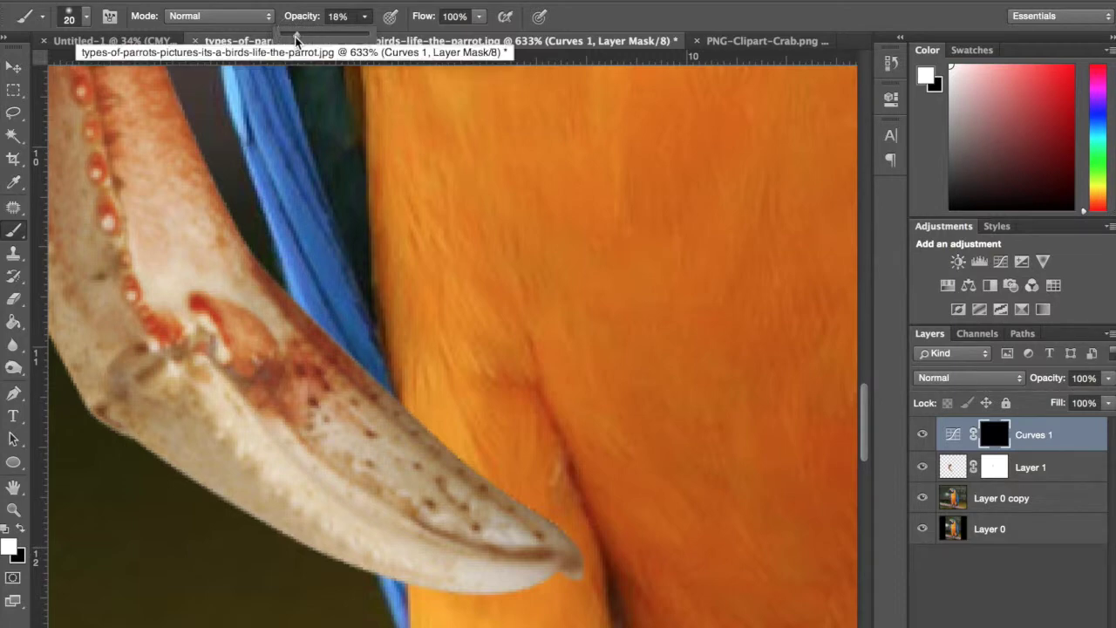
{"action": "left_click", "coordinate": [532, 521]}
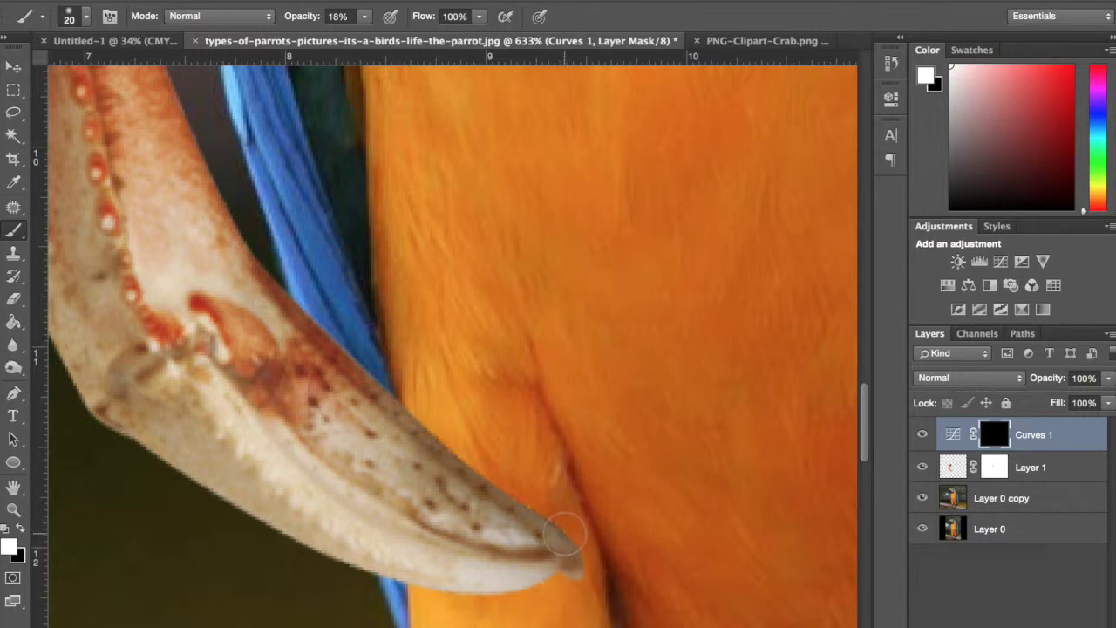
{"action": "mouse_move", "coordinate": [563, 525]}
{"action": "left_mouse_down"}
{"action": "mouse_move", "coordinate": [374, 378]}
{"action": "mouse_move", "coordinate": [555, 517]}
{"action": "mouse_move", "coordinate": [461, 468]}
{"action": "mouse_move", "coordinate": [317, 320]}
{"action": "mouse_move", "coordinate": [419, 399]}
{"action": "mouse_move", "coordinate": [368, 447]}
{"action": "left_mouse_up"}
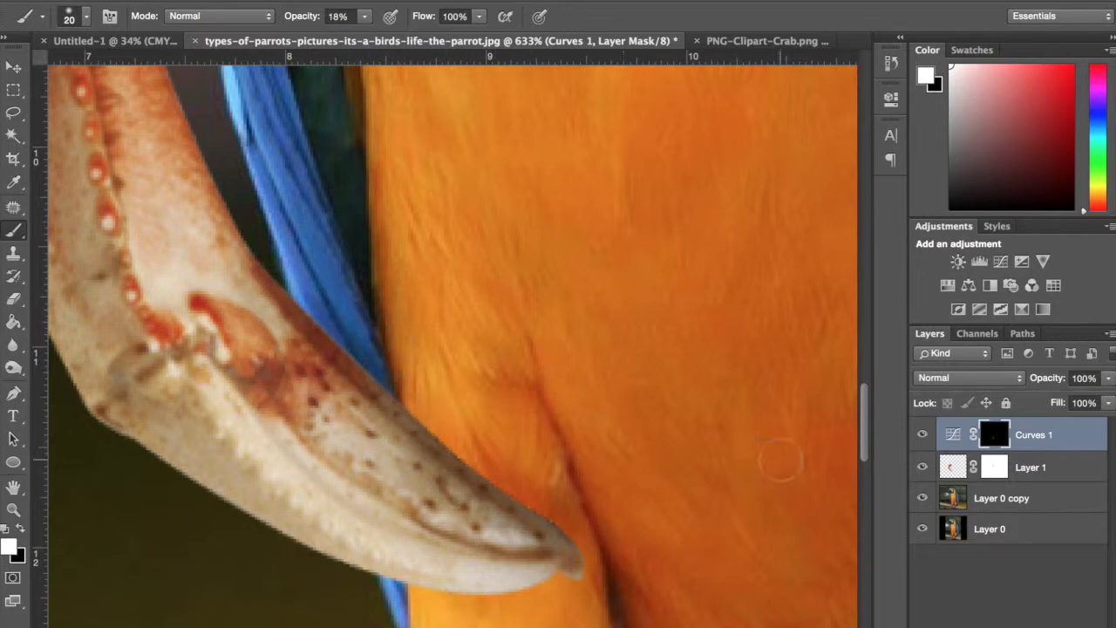
Place the Curves 1 layer beneath the claw layer and extend the painted shadow around the claw's edges
{"action": "left_click_drag", "start_coordinate": [1019, 447], "coordinate": [1023, 488]}
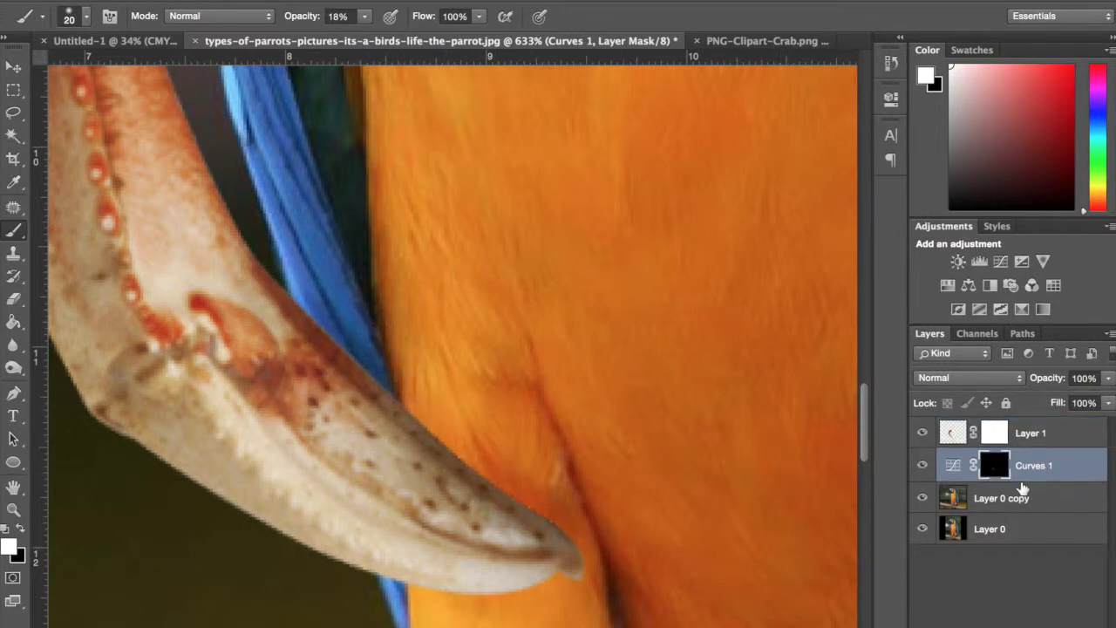
{"action": "mouse_move", "coordinate": [567, 540]}
{"action": "left_mouse_down"}
{"action": "mouse_move", "coordinate": [555, 582]}
{"action": "mouse_move", "coordinate": [503, 600]}
{"action": "mouse_move", "coordinate": [389, 576]}
{"action": "left_mouse_up"}
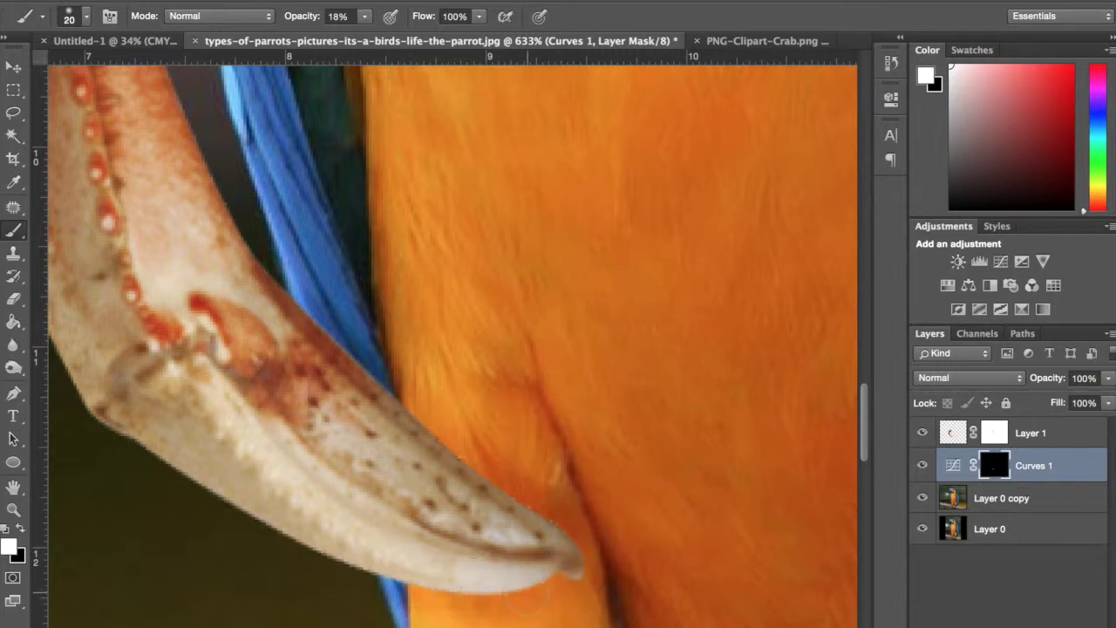
{"action": "mouse_move", "coordinate": [324, 323]}
{"action": "left_mouse_down"}
{"action": "mouse_move", "coordinate": [555, 526]}
{"action": "mouse_move", "coordinate": [516, 569]}
{"action": "left_mouse_up"}
{"action": "scroll", "coordinate": [393, 557], "scroll_direction": "down", "scroll_amount": 8}
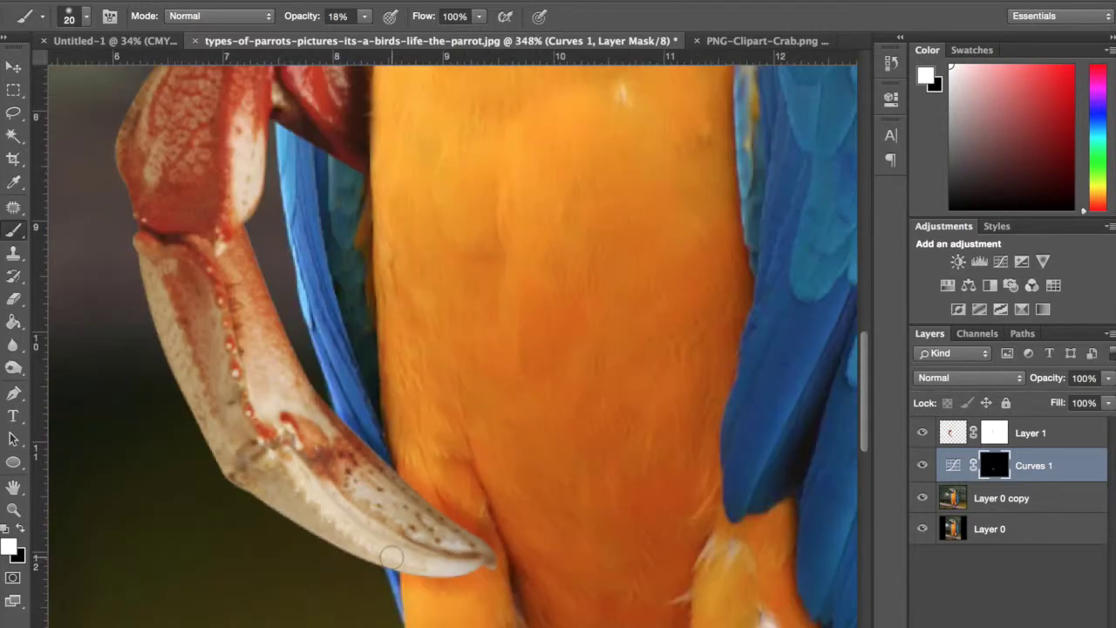
{"action": "scroll", "coordinate": [344, 305], "scroll_direction": "up", "scroll_amount": 4}
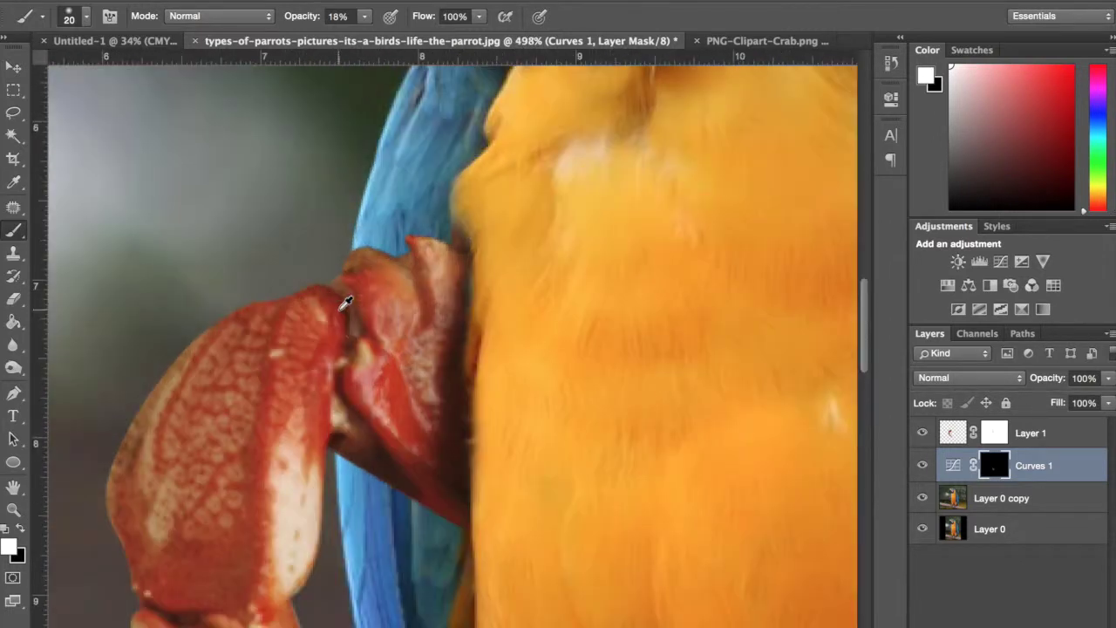
{"action": "scroll", "coordinate": [463, 328], "scroll_direction": "down", "scroll_amount": 5}
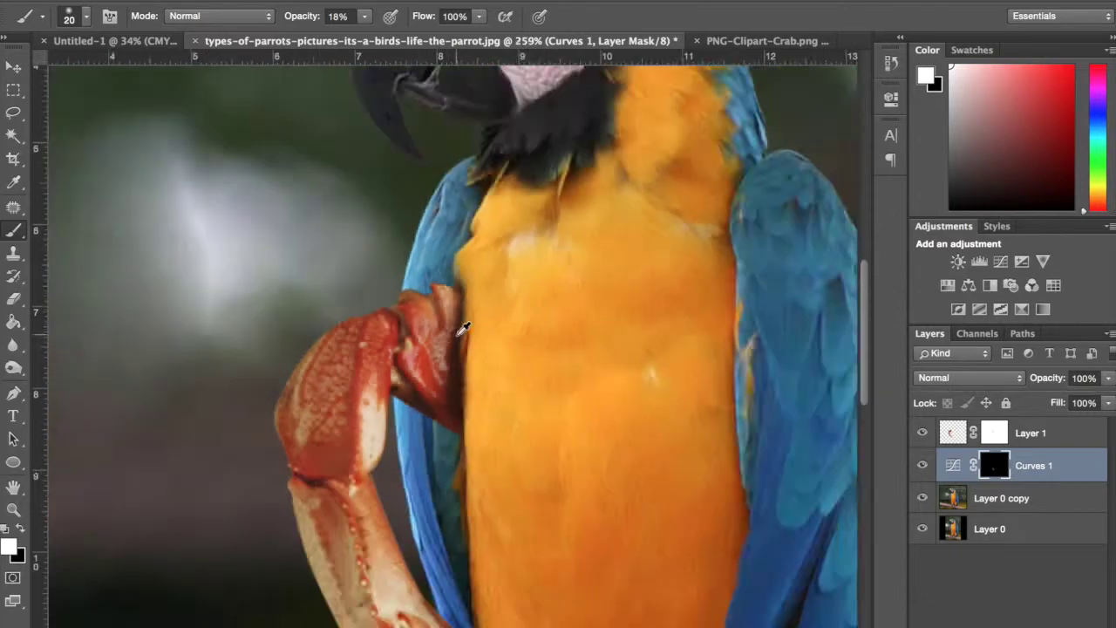
{"action": "scroll", "coordinate": [421, 400], "scroll_direction": "up", "scroll_amount": 2}
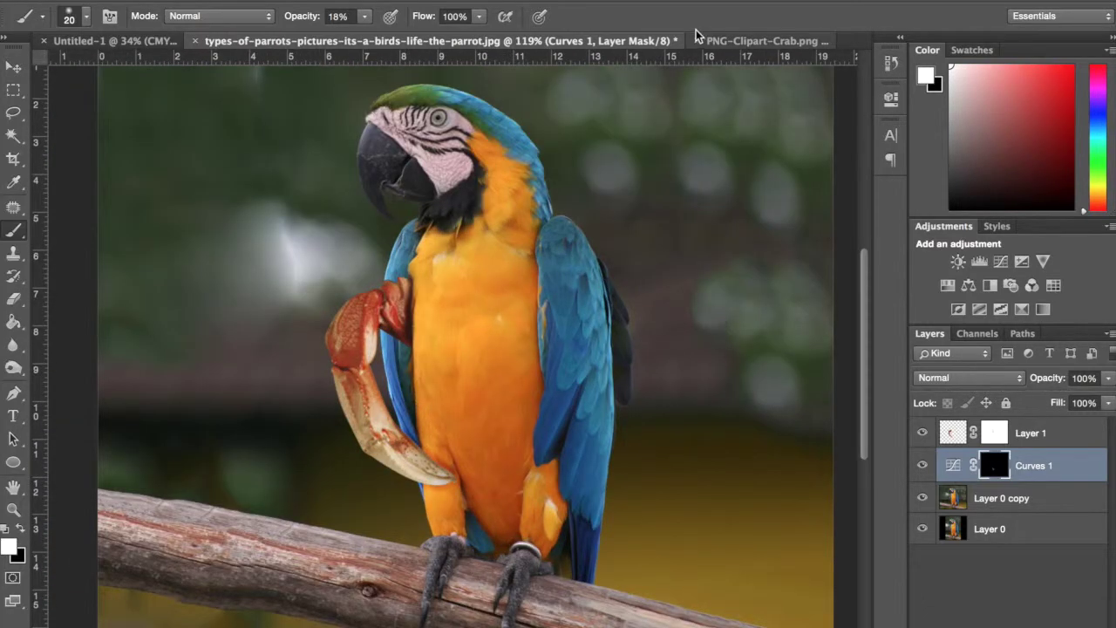
Lasso the second claw in PNG-Clipart-Crab.png and bring it into the parrot image, over the belly and the opposite wing
{"action": "left_click", "coordinate": [733, 40]}
{"action": "left_click", "coordinate": [12, 113]}
{"action": "mouse_move", "coordinate": [487, 113]}
{"action": "left_mouse_down"}
{"action": "mouse_move", "coordinate": [528, 398]}
{"action": "mouse_move", "coordinate": [487, 113]}
{"action": "left_mouse_up"}
{"action": "key", "text": "v"}
{"action": "mouse_move", "coordinate": [427, 393]}
{"action": "left_mouse_down"}
{"action": "mouse_move", "coordinate": [375, 45]}
{"action": "mouse_move", "coordinate": [454, 367]}
{"action": "left_mouse_up"}
{"action": "left_click_drag", "start_coordinate": [456, 371], "coordinate": [548, 376]}
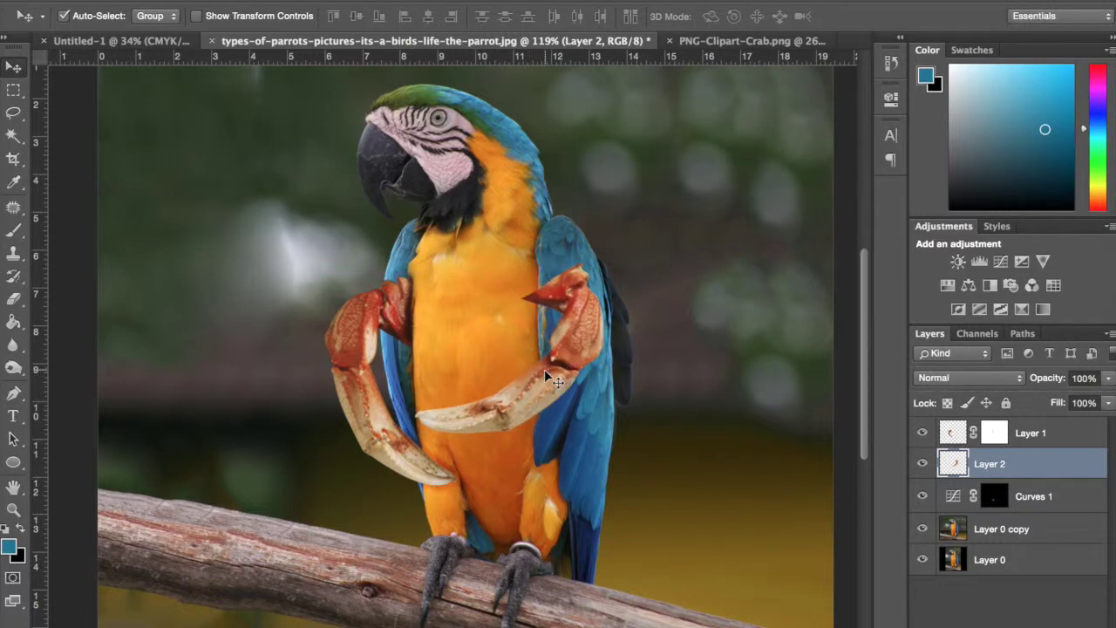
Rotate the second claw to -4.43 degrees with Free Transform and shift it slightly towards the wing's outer edge
{"action": "key", "text": "ctrl+t"}
{"action": "mouse_move", "coordinate": [643, 386]}
{"action": "left_mouse_down"}
{"action": "mouse_move", "coordinate": [649, 341]}
{"action": "mouse_move", "coordinate": [635, 375]}
{"action": "left_mouse_up"}
{"action": "left_click_drag", "start_coordinate": [574, 356], "coordinate": [581, 359]}
{"action": "key", "text": "Return"}
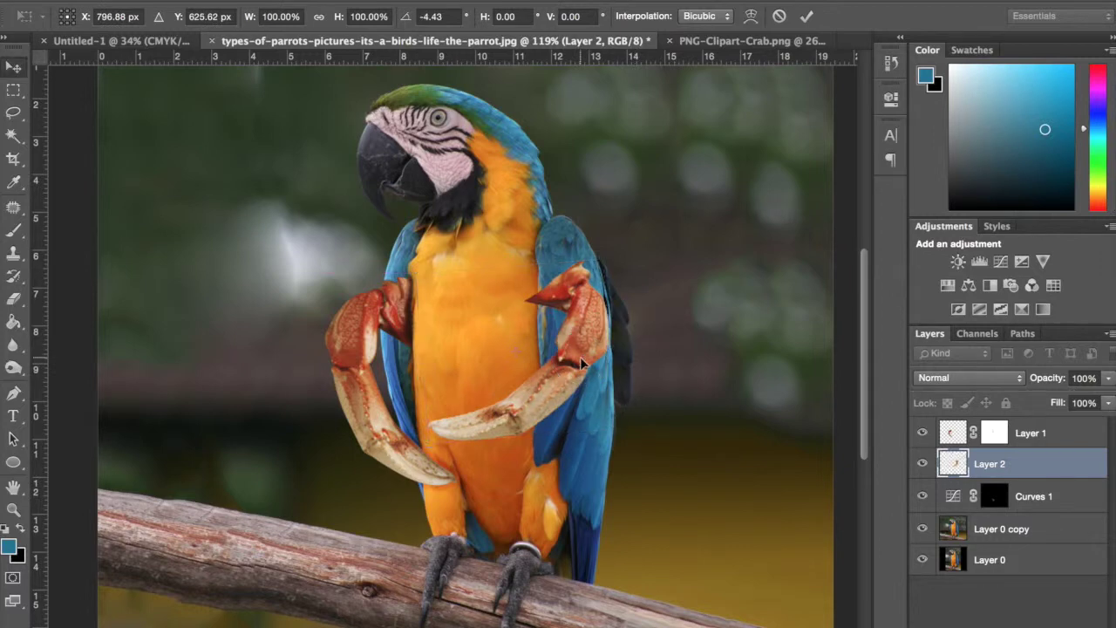
Add a layer mask to the second claw and paint black at 100% brush opacity to hide its upper part over the wing
{"action": "scroll", "coordinate": [571, 398], "scroll_direction": "up", "scroll_amount": 3}
{"action": "scroll", "coordinate": [567, 386], "scroll_direction": "right", "scroll_amount": 2}
{"action": "scroll", "coordinate": [567, 385], "scroll_direction": "up", "scroll_amount": 1}
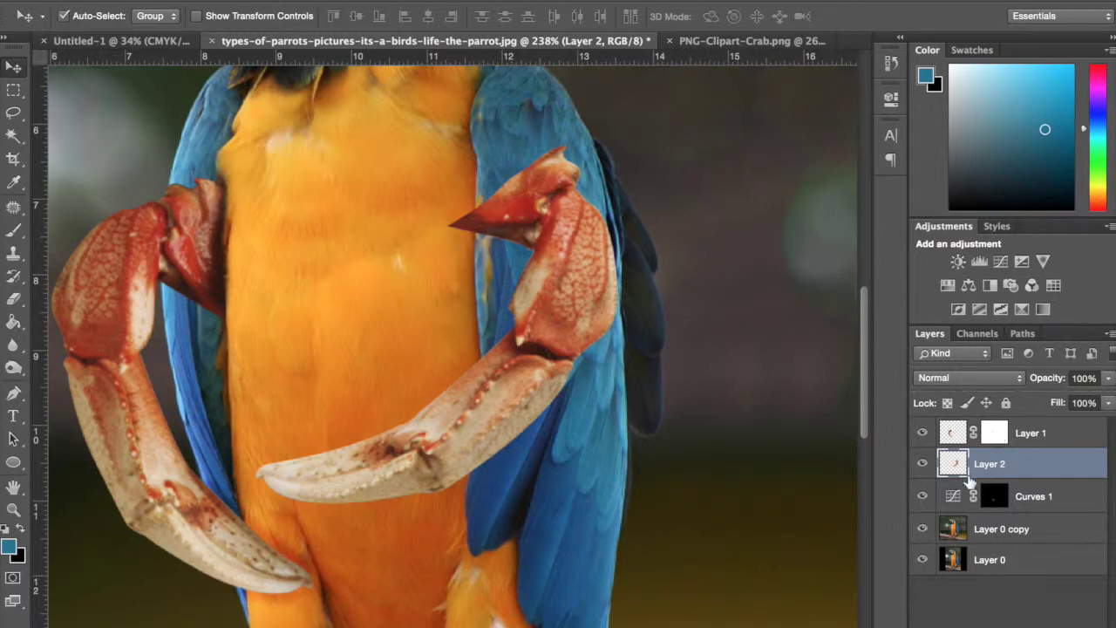
{"action": "left_click", "coordinate": [990, 626]}
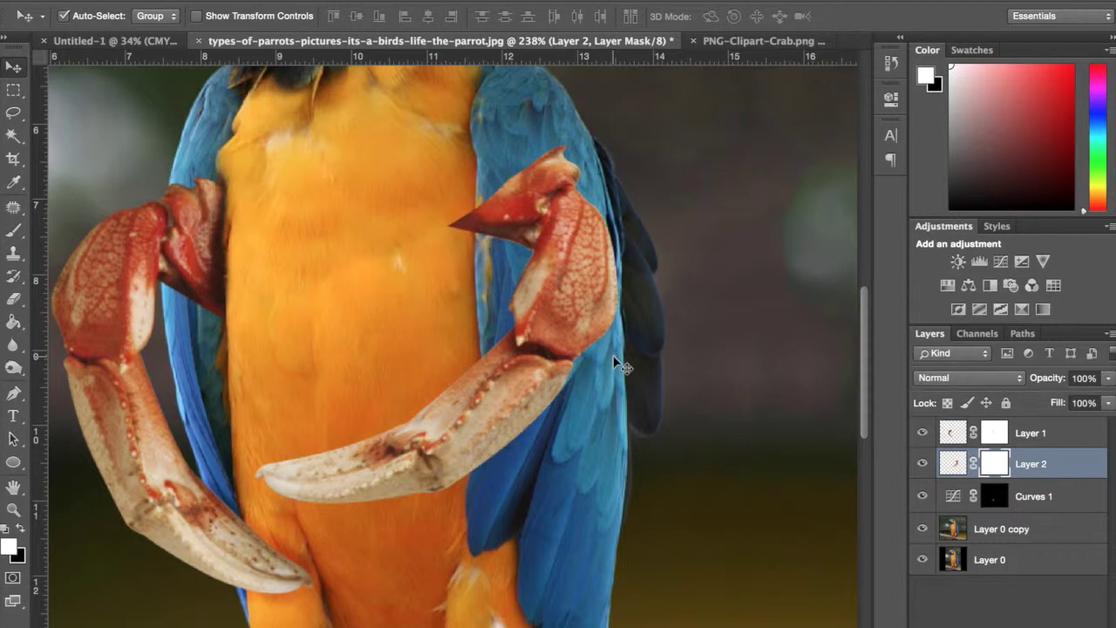
{"action": "key", "text": "b"}
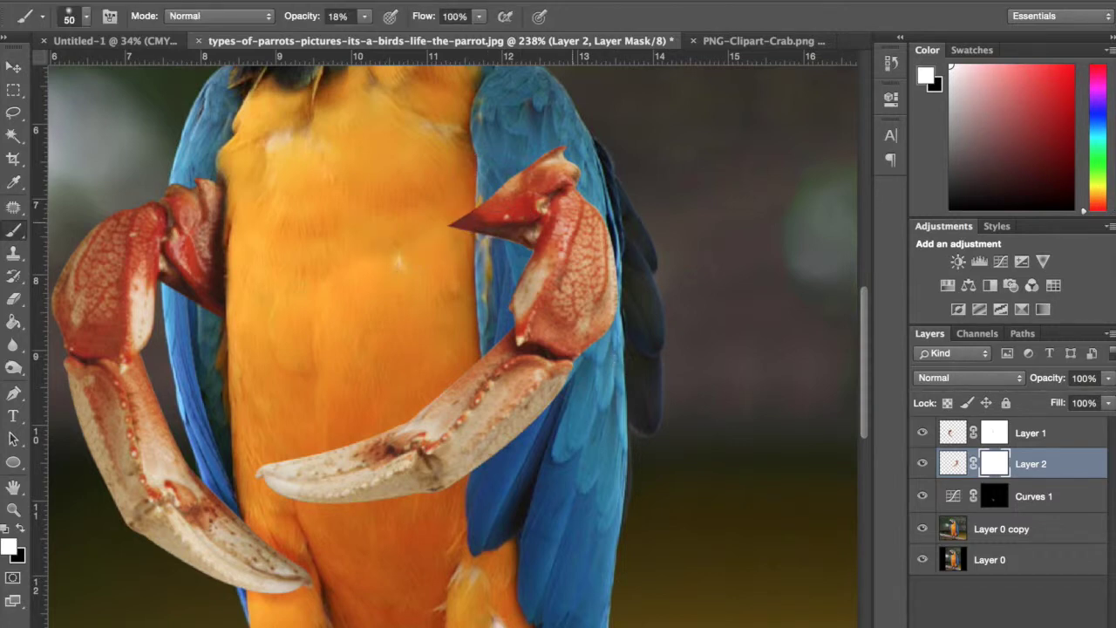
{"action": "left_click", "coordinate": [19, 534]}
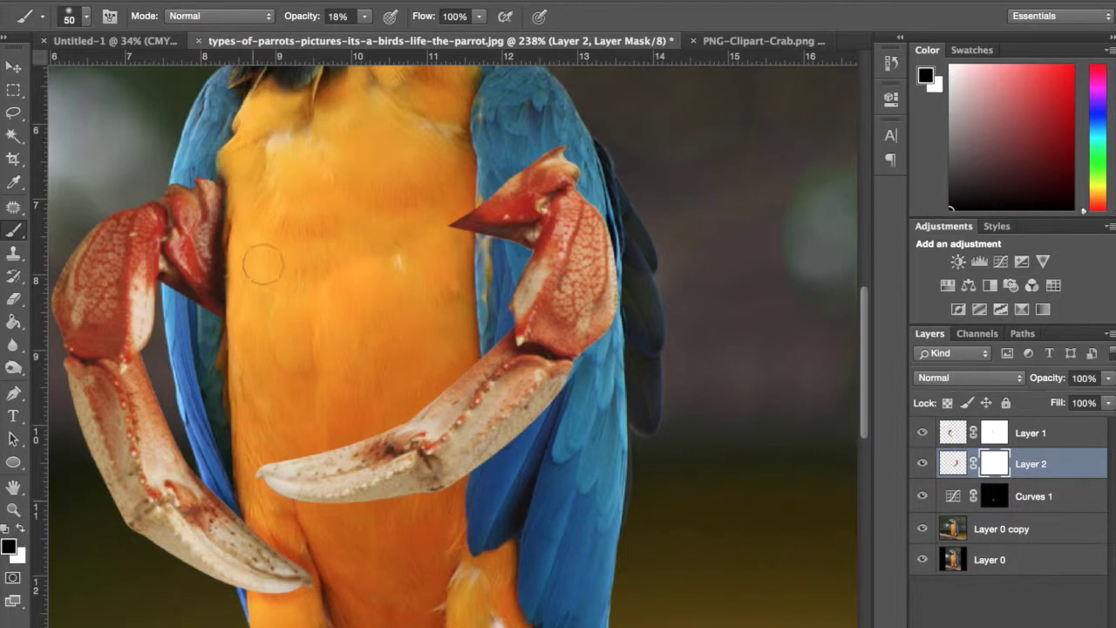
{"action": "left_click", "coordinate": [365, 16]}
{"action": "left_click_drag", "start_coordinate": [364, 35], "coordinate": [460, 37]}
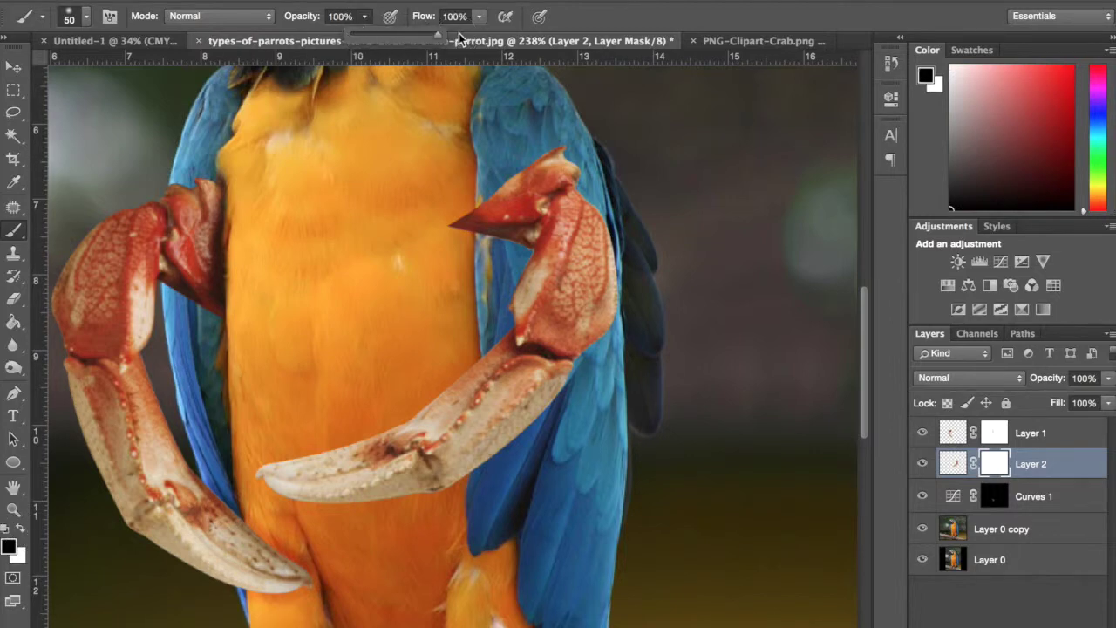
{"action": "mouse_move", "coordinate": [471, 214]}
{"action": "left_mouse_down"}
{"action": "mouse_move", "coordinate": [570, 128]}
{"action": "mouse_move", "coordinate": [501, 226]}
{"action": "mouse_move", "coordinate": [492, 221]}
{"action": "mouse_move", "coordinate": [581, 194]}
{"action": "mouse_move", "coordinate": [575, 230]}
{"action": "mouse_move", "coordinate": [599, 260]}
{"action": "mouse_move", "coordinate": [604, 314]}
{"action": "mouse_move", "coordinate": [599, 287]}
{"action": "mouse_move", "coordinate": [563, 353]}
{"action": "mouse_move", "coordinate": [543, 337]}
{"action": "mouse_move", "coordinate": [529, 288]}
{"action": "mouse_move", "coordinate": [523, 325]}
{"action": "mouse_move", "coordinate": [514, 267]}
{"action": "mouse_move", "coordinate": [491, 261]}
{"action": "mouse_move", "coordinate": [477, 290]}
{"action": "mouse_move", "coordinate": [478, 230]}
{"action": "mouse_move", "coordinate": [498, 424]}
{"action": "left_mouse_up"}
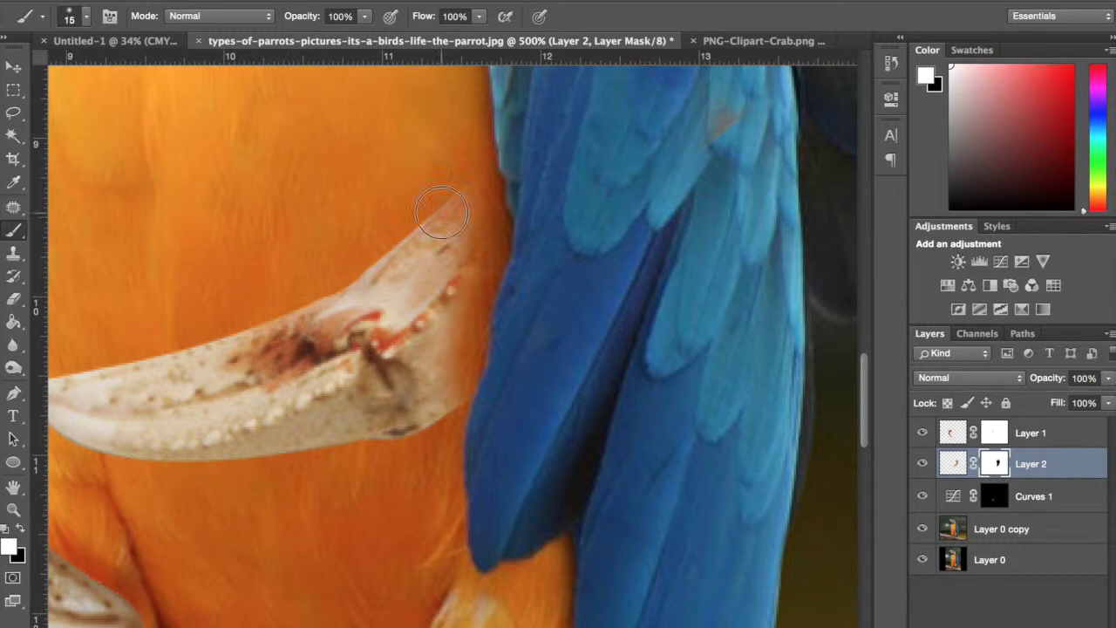
Restore the second claw up to the wing's edge by painting white on its mask with a harder size 15 brush
{"action": "mouse_move", "coordinate": [488, 199]}
{"action": "left_mouse_down"}
{"action": "mouse_move", "coordinate": [498, 247]}
{"action": "mouse_move", "coordinate": [449, 366]}
{"action": "mouse_move", "coordinate": [463, 188]}
{"action": "mouse_move", "coordinate": [485, 160]}
{"action": "left_mouse_up"}
{"action": "left_click", "coordinate": [20, 529]}
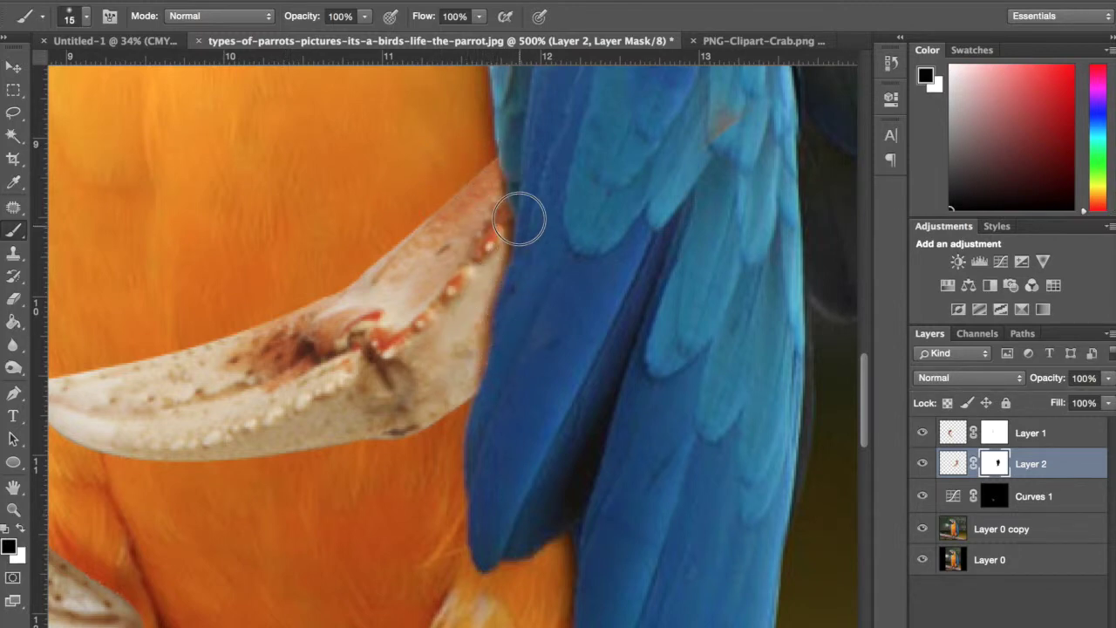
{"action": "left_click", "coordinate": [85, 16]}
{"action": "left_click", "coordinate": [148, 112]}
{"action": "key", "text": "Return"}
{"action": "key", "text": "x"}
{"action": "mouse_move", "coordinate": [466, 378]}
{"action": "left_mouse_down"}
{"action": "mouse_move", "coordinate": [493, 217]}
{"action": "mouse_move", "coordinate": [494, 237]}
{"action": "mouse_move", "coordinate": [490, 245]}
{"action": "mouse_move", "coordinate": [473, 160]}
{"action": "left_mouse_up"}
{"action": "scroll", "coordinate": [470, 305], "scroll_direction": "down", "scroll_amount": 5}
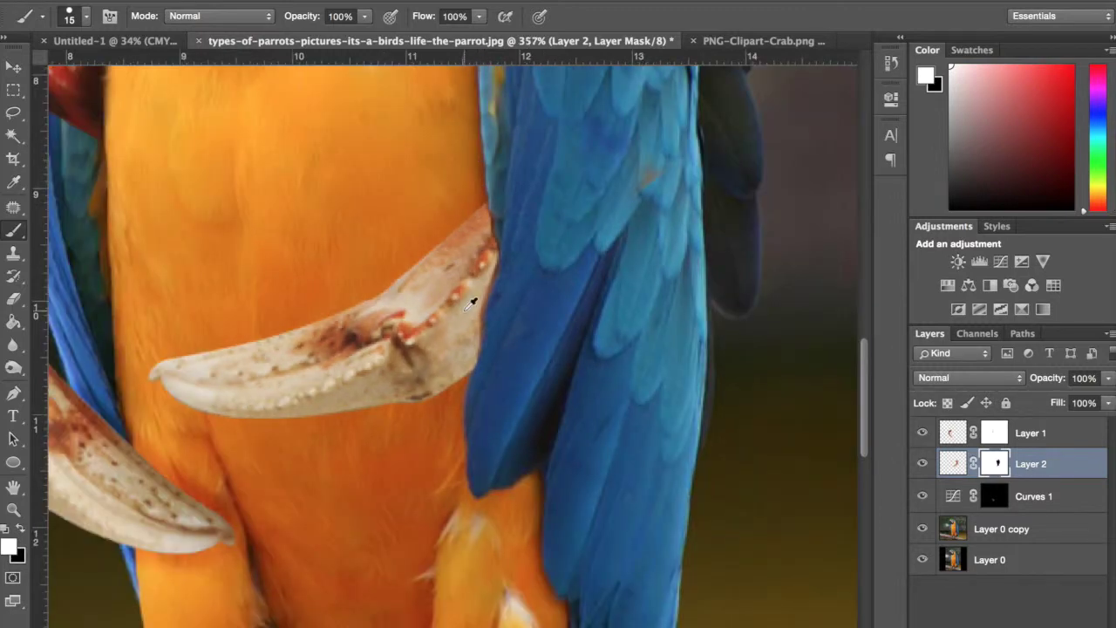
{"action": "scroll", "coordinate": [513, 334], "scroll_direction": "up", "scroll_amount": 5}
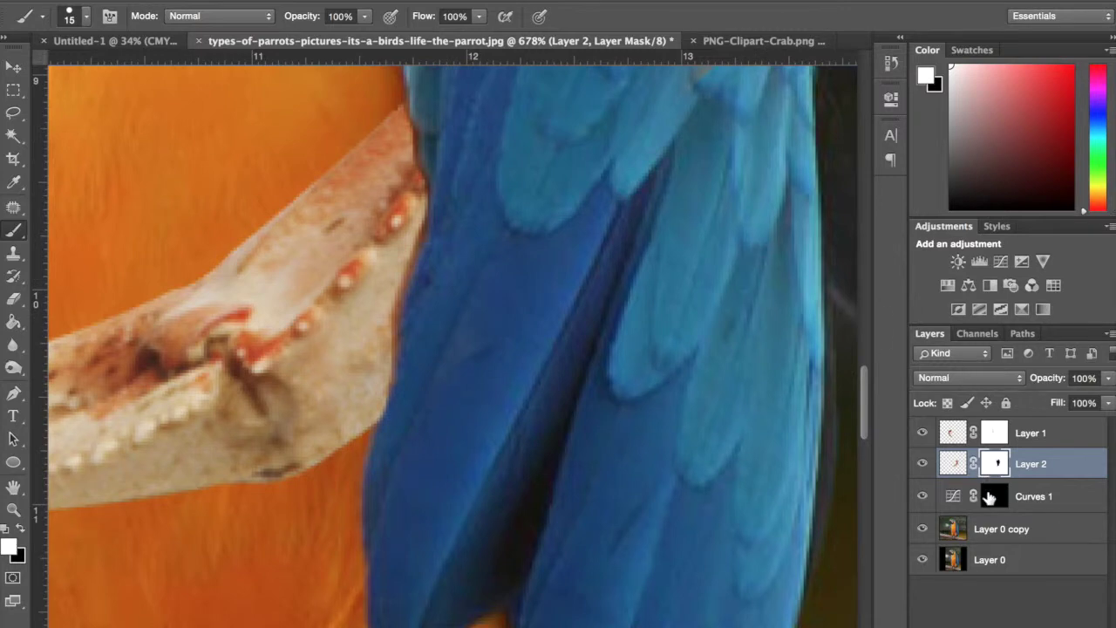
Place the second claw's layer beneath the Curves 1 layer
{"action": "left_click_drag", "start_coordinate": [1022, 475], "coordinate": [1029, 511]}
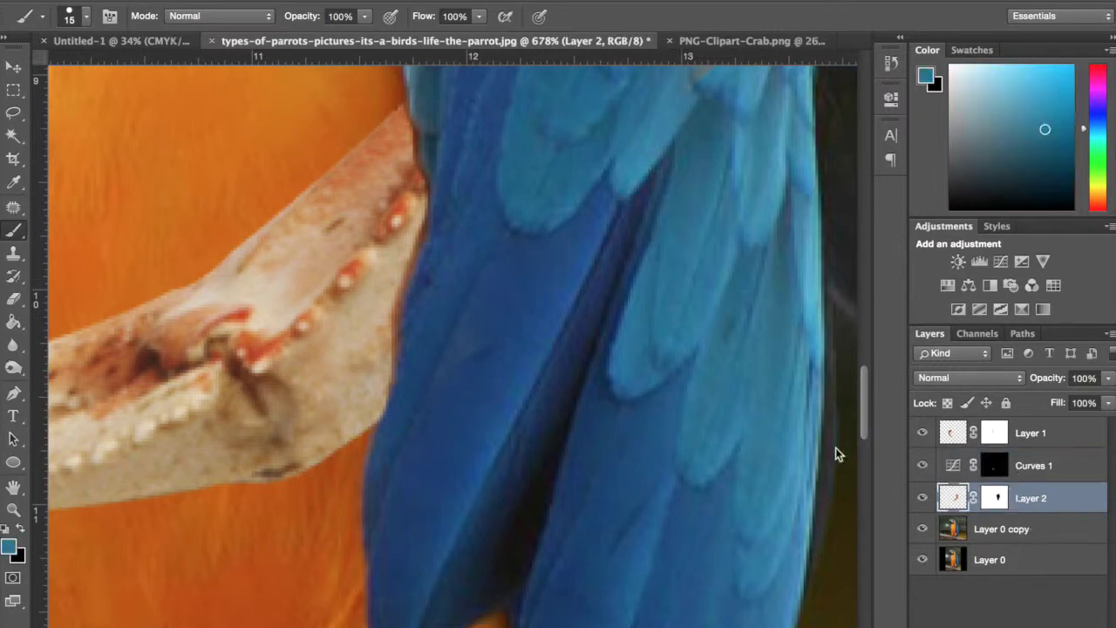
{"action": "scroll", "coordinate": [708, 433], "scroll_direction": "left", "scroll_amount": 3}
{"action": "scroll", "coordinate": [708, 433], "scroll_direction": "left", "scroll_amount": 2}
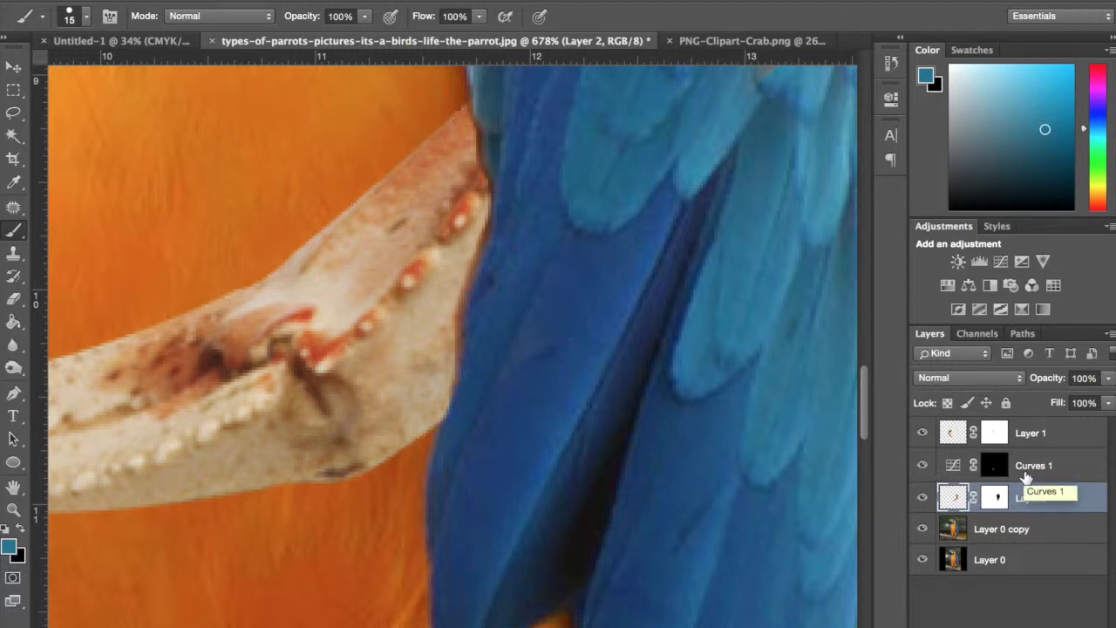
Target the Curves 1 layer mask and lower the brush opacity to 19% for painting white
{"action": "left_click", "coordinate": [996, 469]}
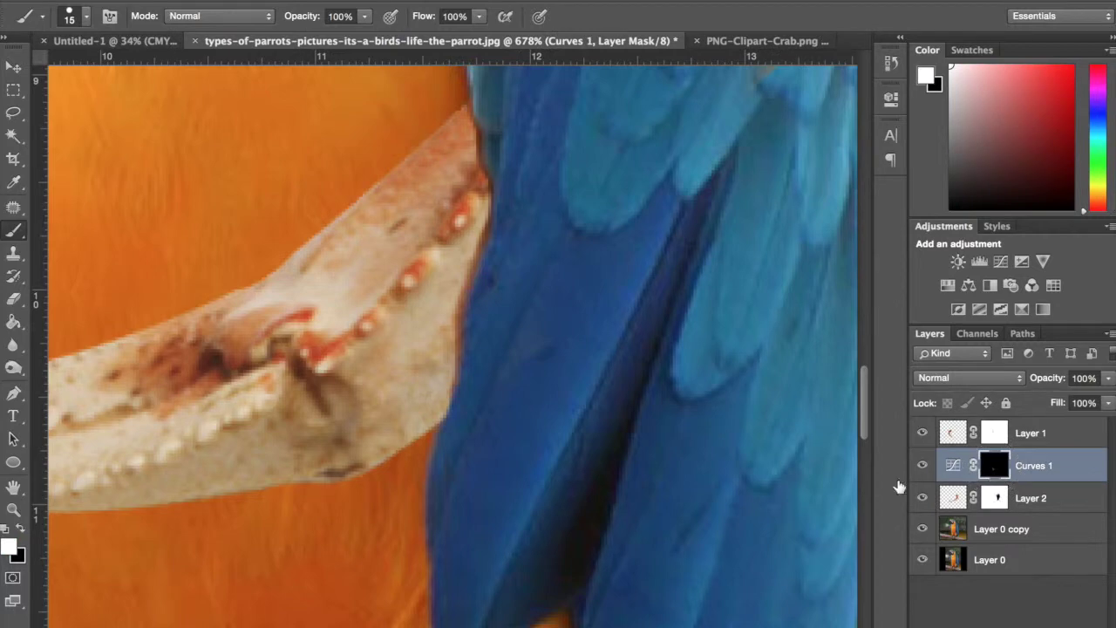
{"action": "left_click", "coordinate": [365, 21]}
{"action": "left_click", "coordinate": [297, 39]}
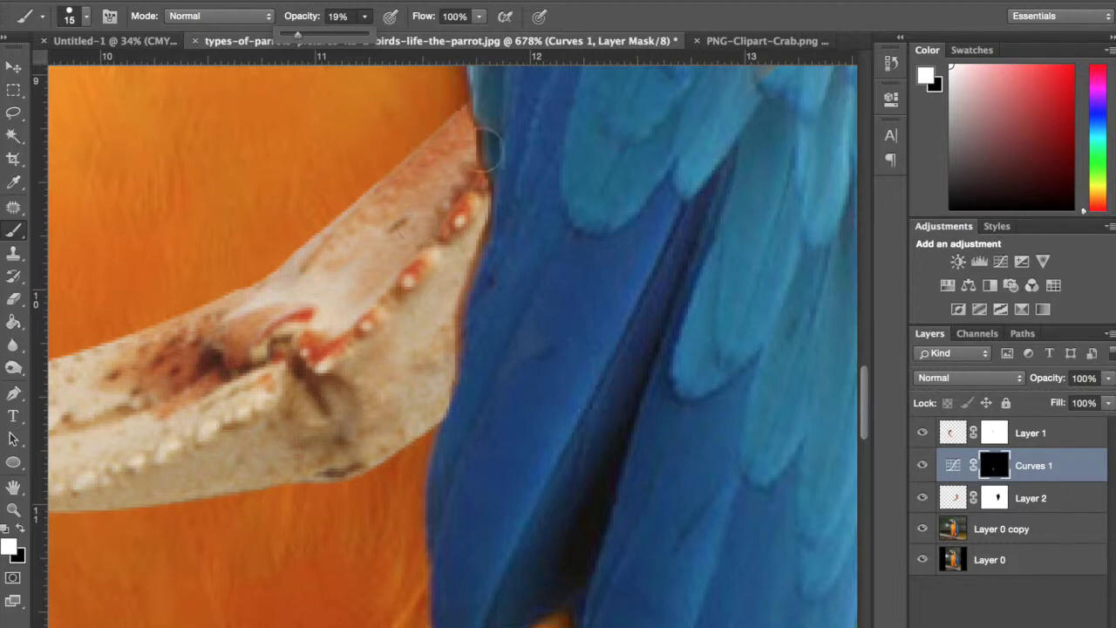
{"action": "mouse_move", "coordinate": [489, 148]}
{"action": "left_mouse_down"}
{"action": "mouse_move", "coordinate": [494, 200]}
{"action": "mouse_move", "coordinate": [482, 229]}
{"action": "left_mouse_up"}
{"action": "mouse_move", "coordinate": [468, 92]}
{"action": "left_mouse_down"}
{"action": "mouse_move", "coordinate": [493, 155]}
{"action": "mouse_move", "coordinate": [473, 180]}
{"action": "left_mouse_up"}
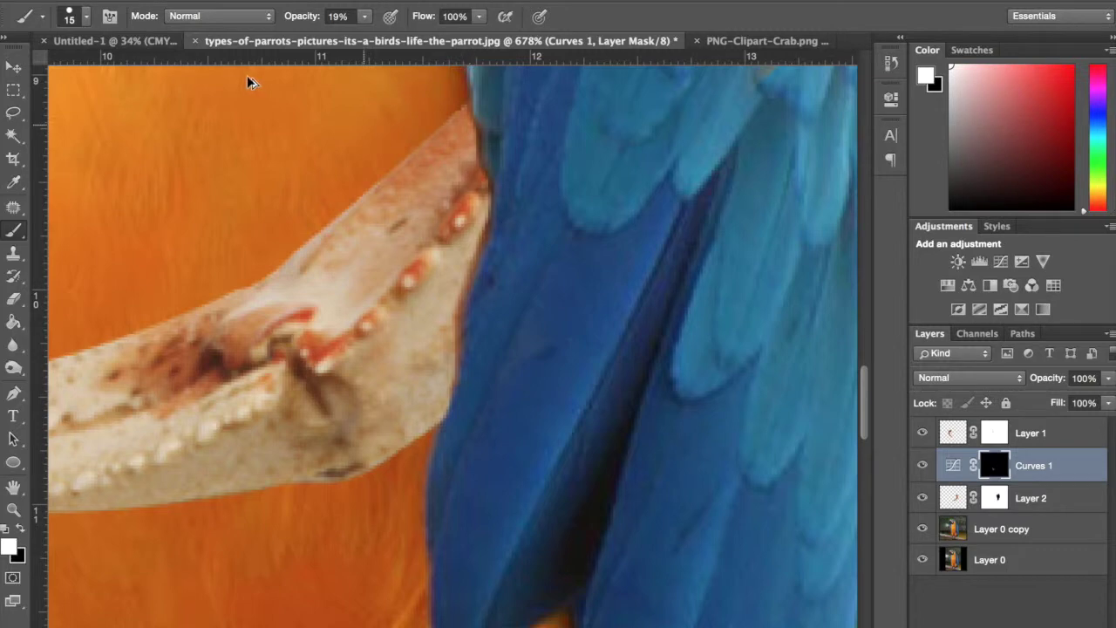
{"action": "key", "text": "alt+bracketleft"}
Set the brush hardness to 11% and paint white on the Curves 1 mask to shade the second claw along the wing's edge
{"action": "left_click", "coordinate": [77, 15]}
{"action": "left_click_drag", "start_coordinate": [128, 113], "coordinate": [121, 114]}
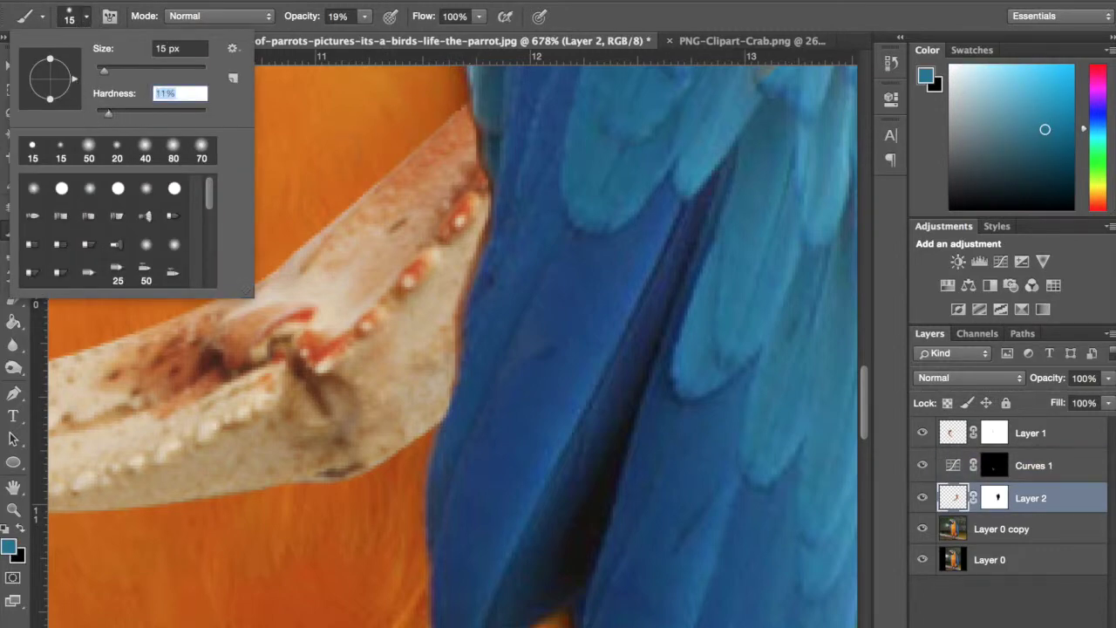
{"action": "key", "text": "Return"}
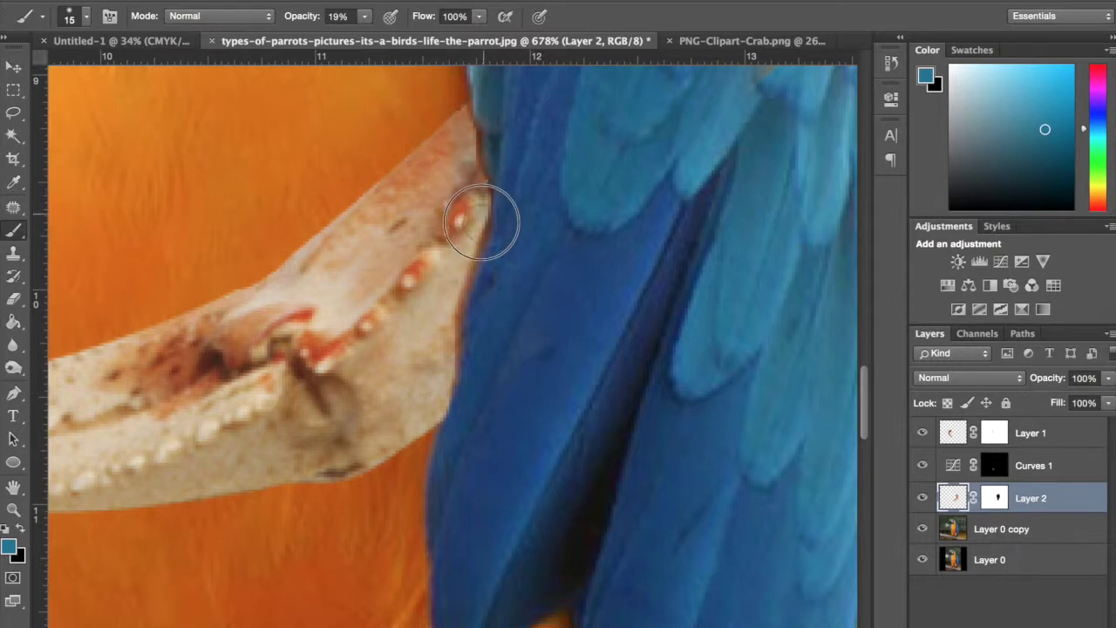
{"action": "mouse_move", "coordinate": [477, 234]}
{"action": "left_mouse_down"}
{"action": "mouse_move", "coordinate": [448, 369]}
{"action": "mouse_move", "coordinate": [453, 406]}
{"action": "left_mouse_up"}
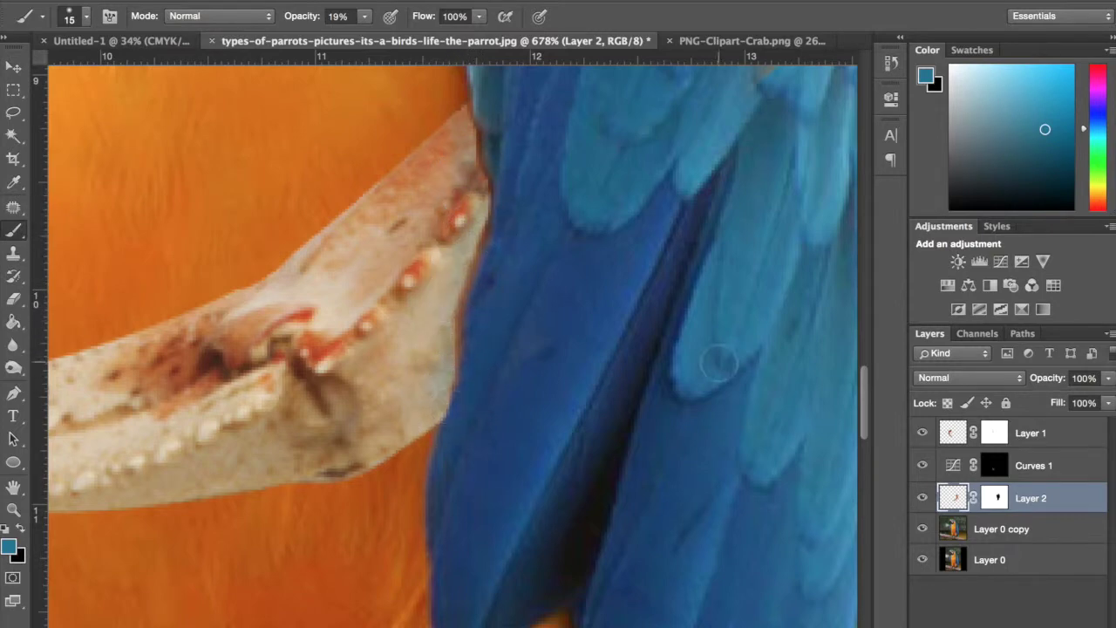
{"action": "key", "text": "super+z"}
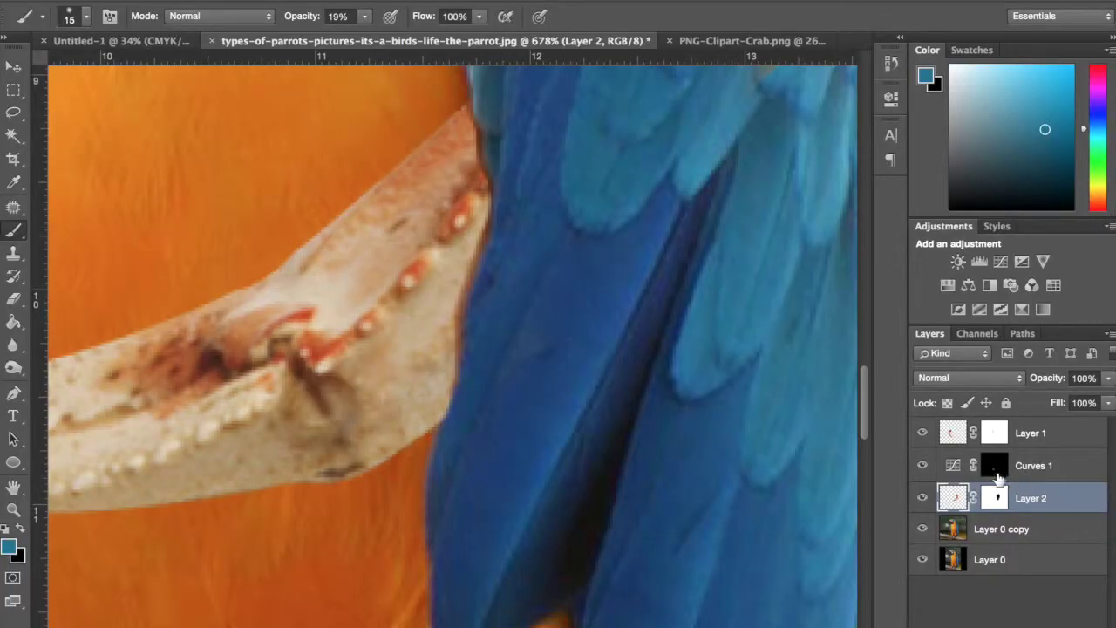
{"action": "left_click", "coordinate": [991, 469]}
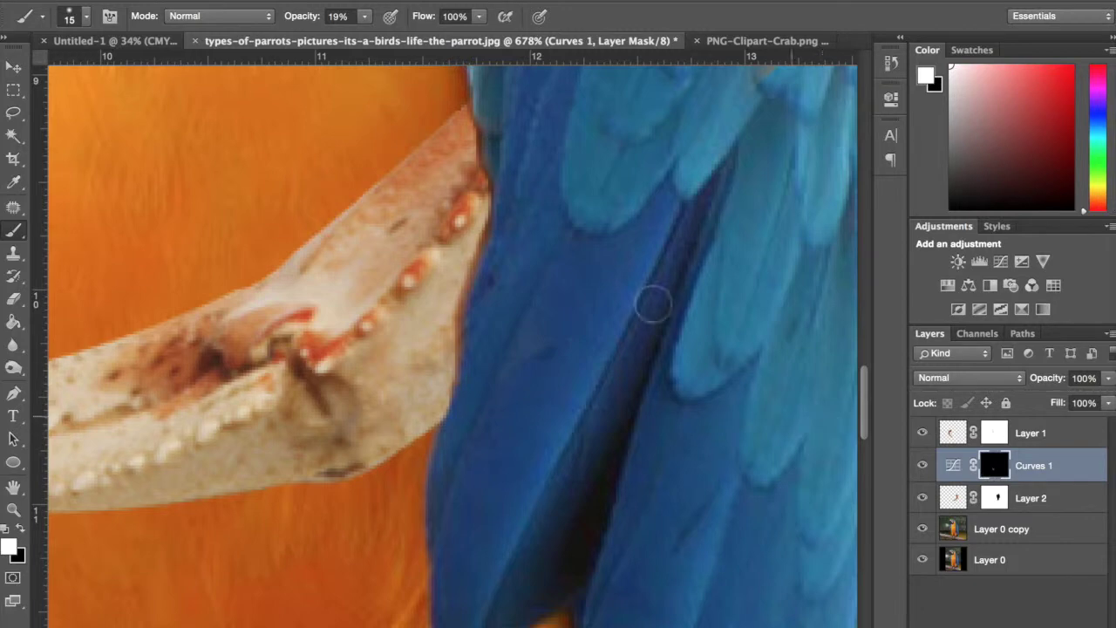
{"action": "mouse_move", "coordinate": [464, 129]}
{"action": "left_mouse_down"}
{"action": "mouse_move", "coordinate": [477, 213]}
{"action": "mouse_move", "coordinate": [452, 308]}
{"action": "mouse_move", "coordinate": [442, 429]}
{"action": "mouse_move", "coordinate": [456, 264]}
{"action": "mouse_move", "coordinate": [478, 210]}
{"action": "mouse_move", "coordinate": [468, 122]}
{"action": "mouse_move", "coordinate": [475, 189]}
{"action": "mouse_move", "coordinate": [450, 299]}
{"action": "mouse_move", "coordinate": [430, 422]}
{"action": "left_mouse_up"}
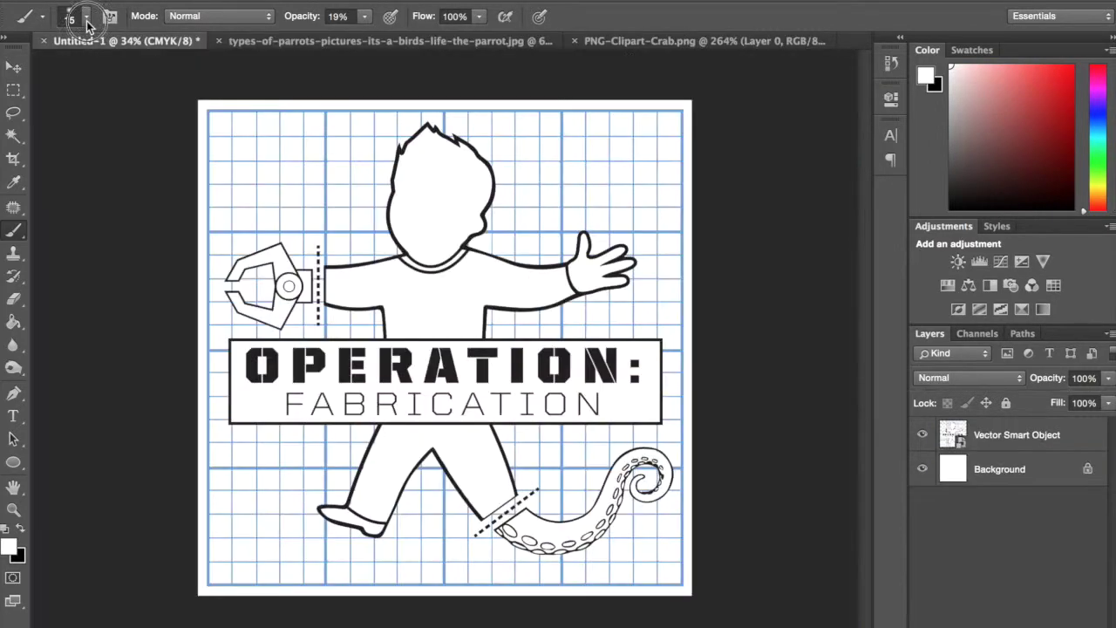
{"action": "left_click", "coordinate": [86, 18]}
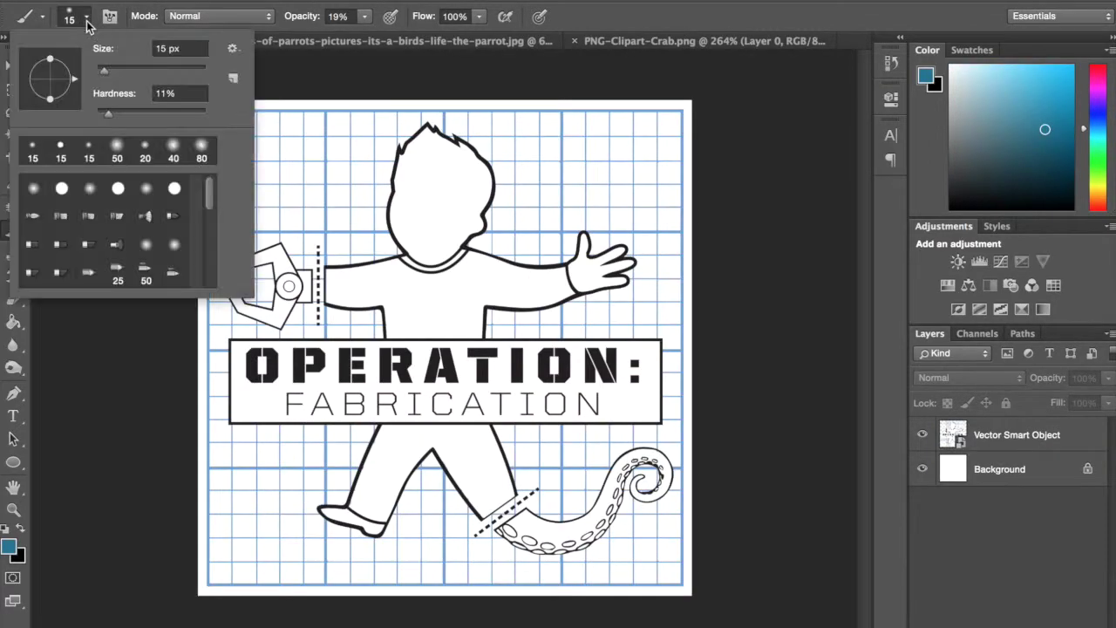
{"action": "left_click", "coordinate": [86, 19]}
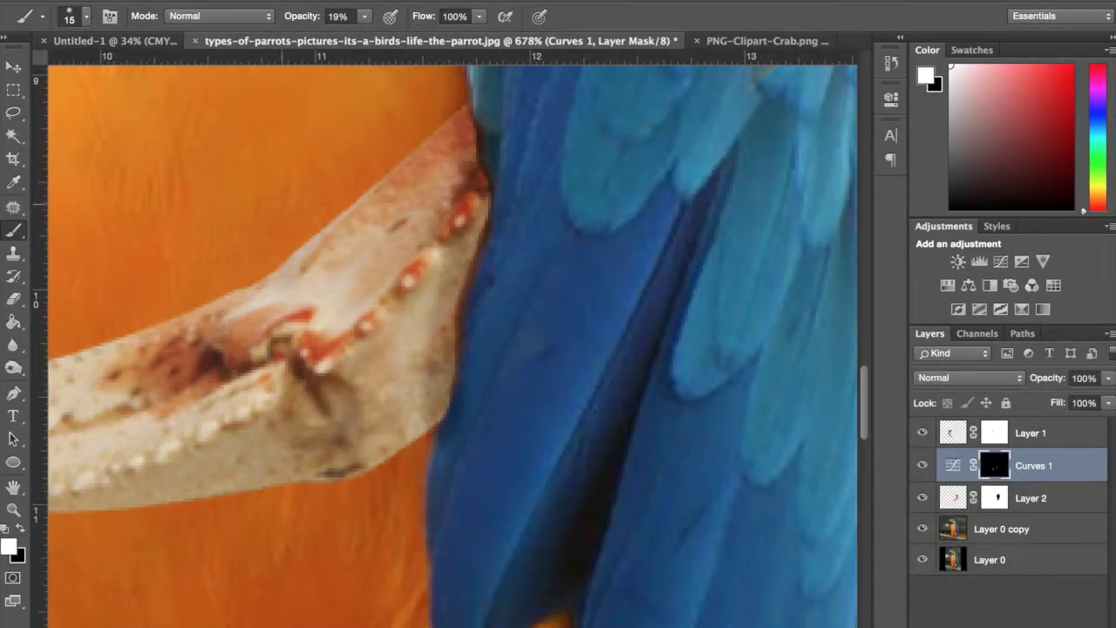
Clear shadow spill from the wing by painting black at 100% brush opacity on the Curves 1 mask
{"action": "left_click", "coordinate": [19, 530]}
{"action": "left_click", "coordinate": [364, 16]}
{"action": "left_click_drag", "start_coordinate": [365, 35], "coordinate": [498, 43]}
{"action": "left_click", "coordinate": [86, 19]}
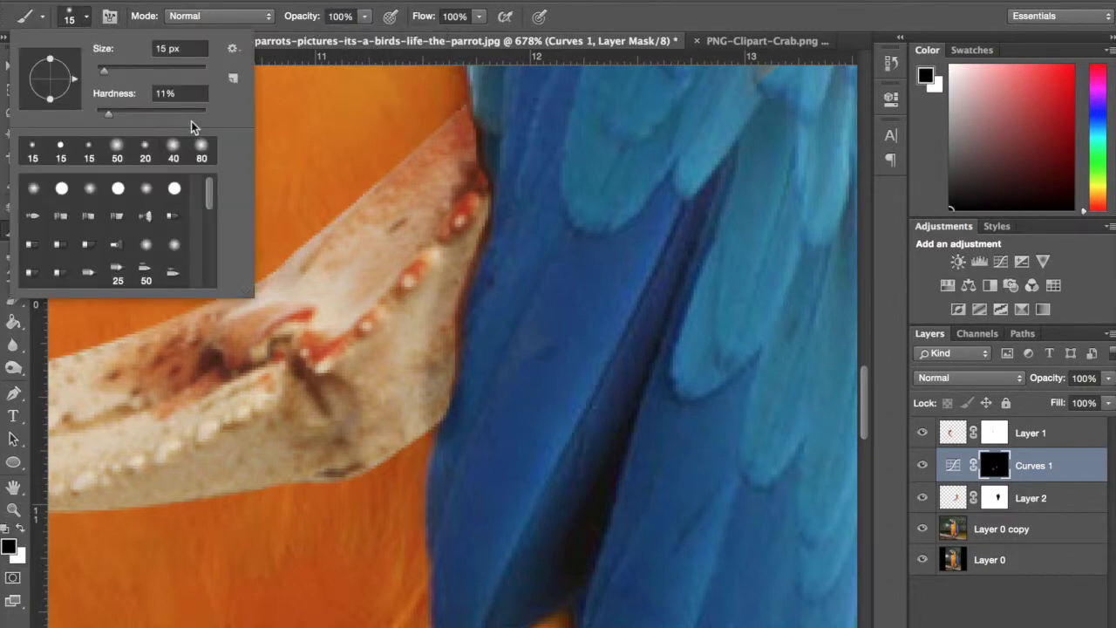
{"action": "left_click", "coordinate": [522, 401]}
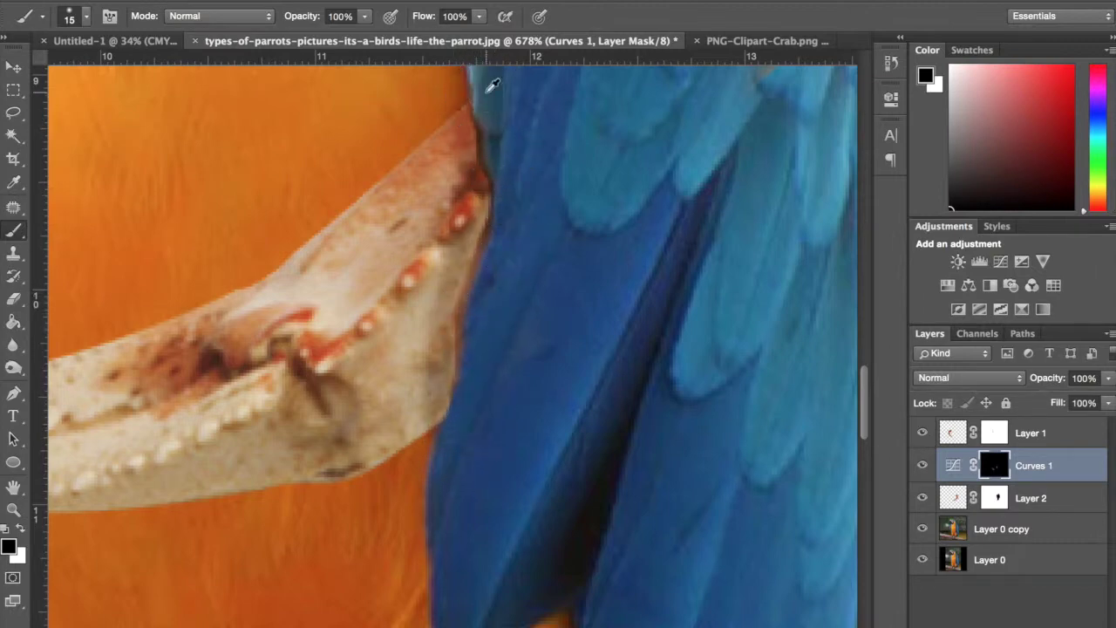
Paint a white shadow stroke at 16% brush opacity on the Curves 1 mask along the second claw's upper edge
{"action": "scroll", "coordinate": [486, 87], "scroll_direction": "down", "scroll_amount": 3}
{"action": "scroll", "coordinate": [486, 92], "scroll_direction": "down", "scroll_amount": 2}
{"action": "scroll", "coordinate": [486, 92], "scroll_direction": "up", "scroll_amount": 4}
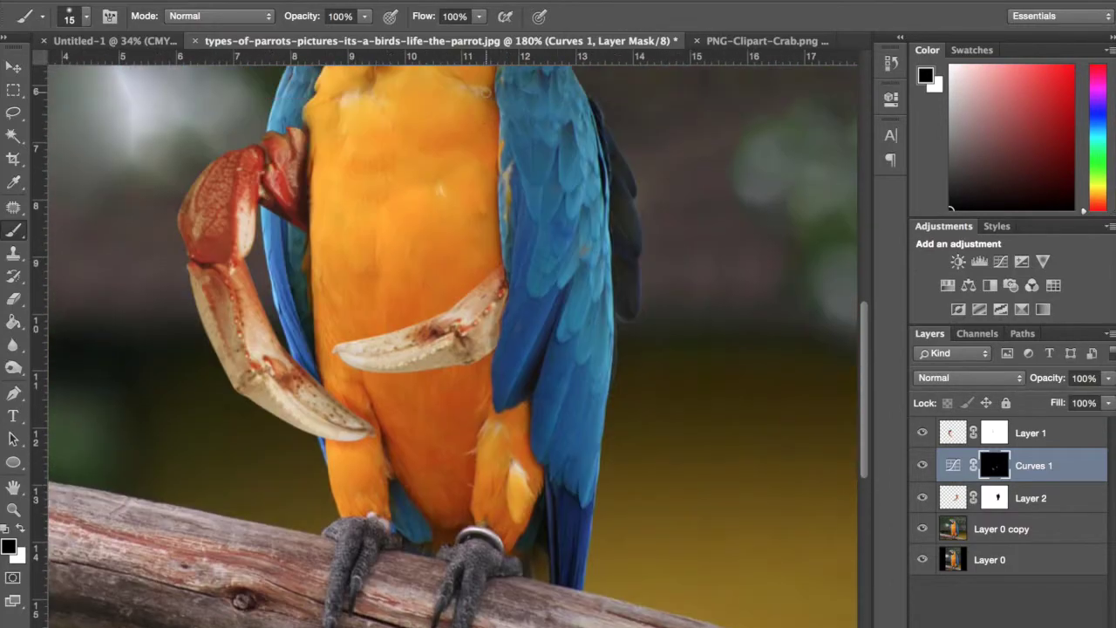
{"action": "scroll", "coordinate": [477, 354], "scroll_direction": "up", "scroll_amount": 2}
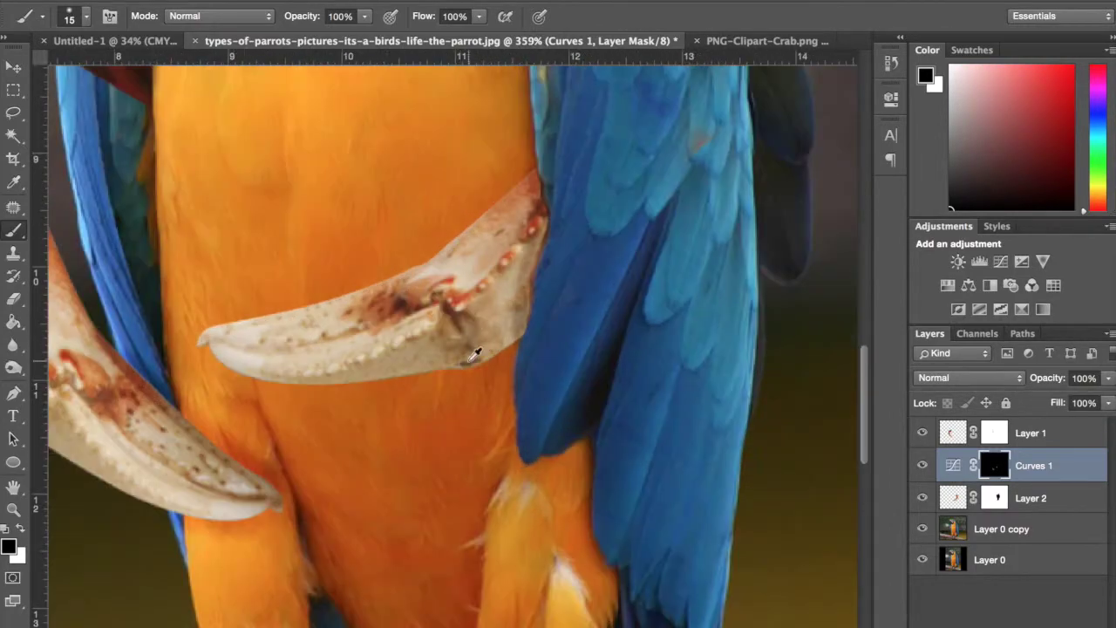
{"action": "scroll", "coordinate": [477, 354], "scroll_direction": "up", "scroll_amount": 2}
{"action": "scroll", "coordinate": [473, 349], "scroll_direction": "down", "scroll_amount": 2}
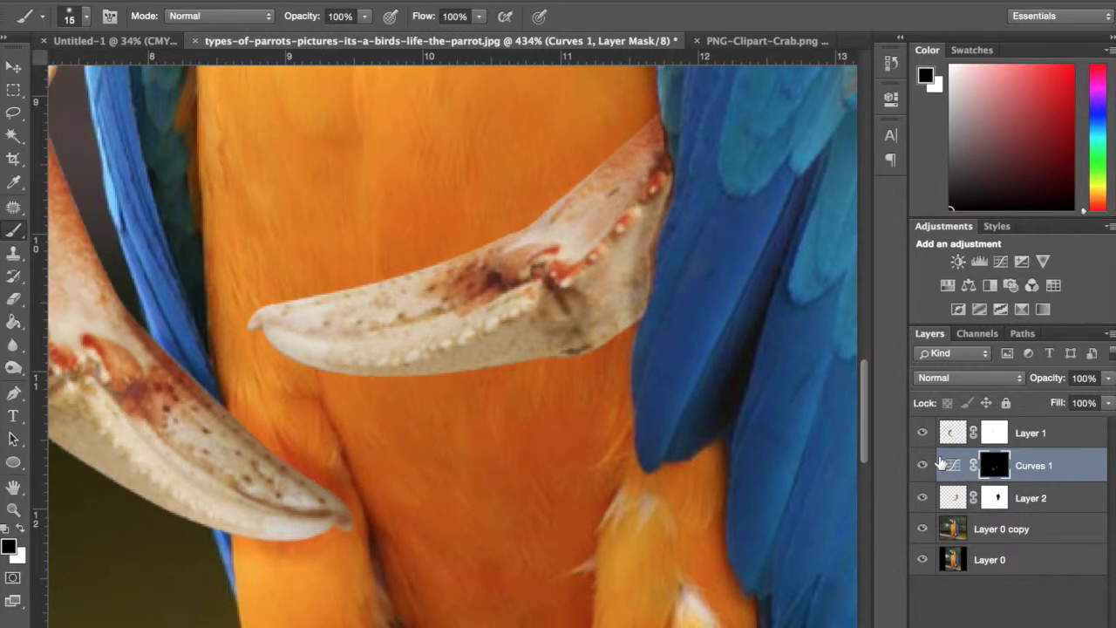
{"action": "key", "text": "x"}
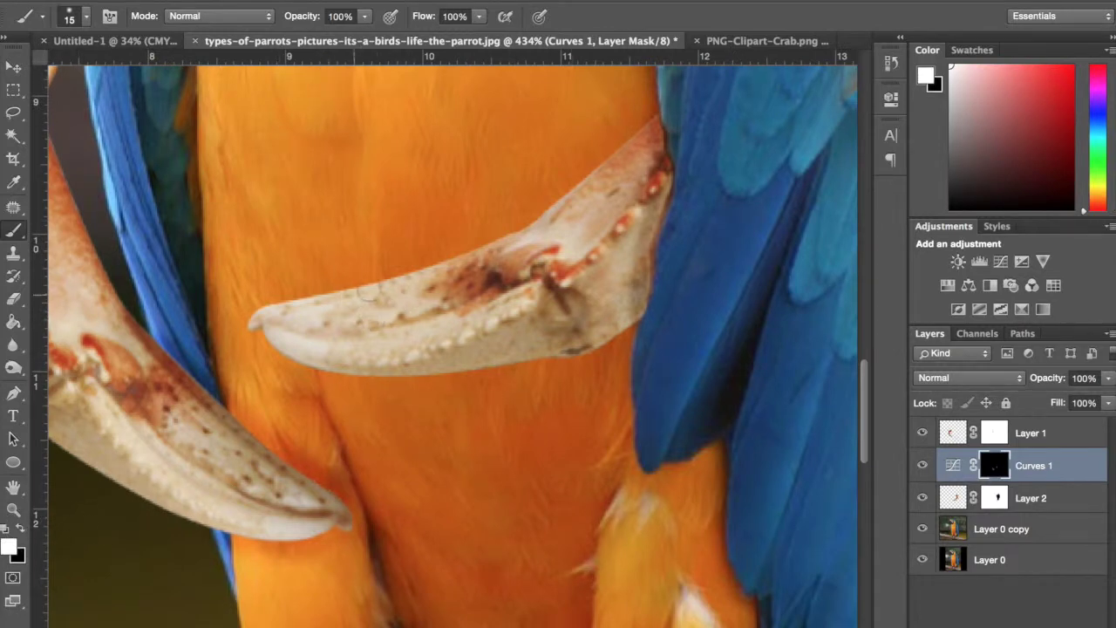
{"action": "left_click", "coordinate": [341, 289]}
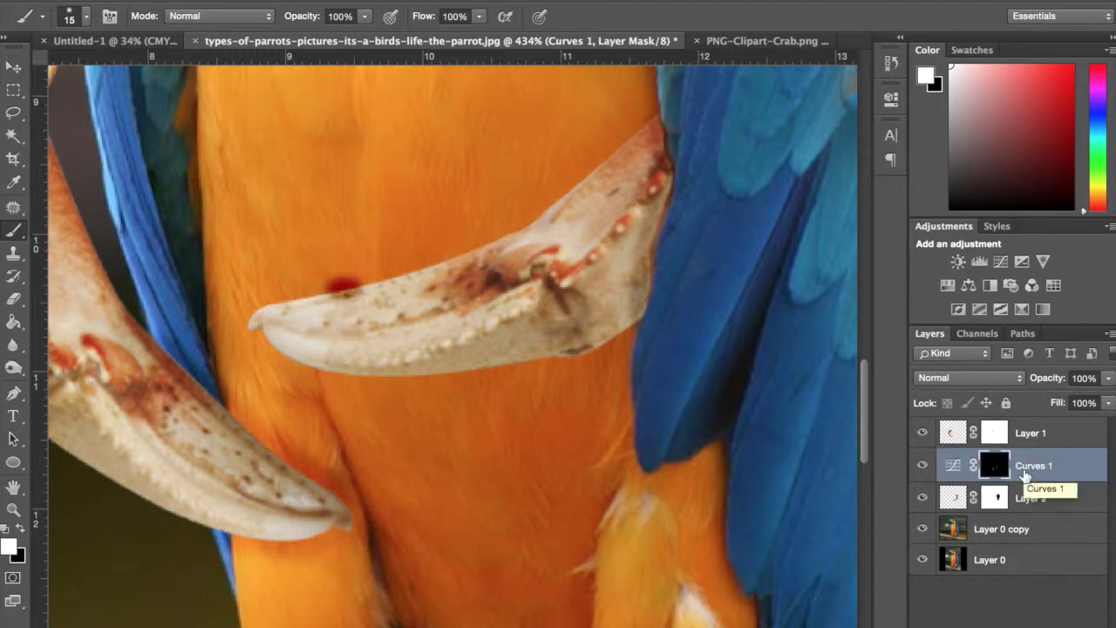
{"action": "key", "text": "super+z"}
{"action": "left_click", "coordinate": [366, 19]}
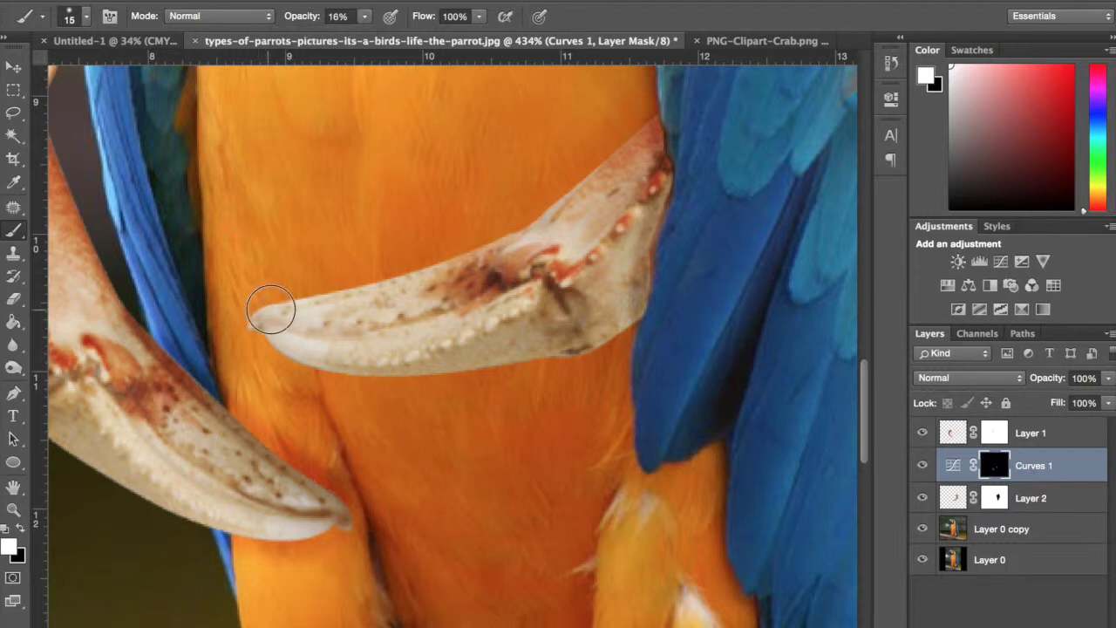
{"action": "left_click_drag", "start_coordinate": [271, 310], "coordinate": [515, 237]}
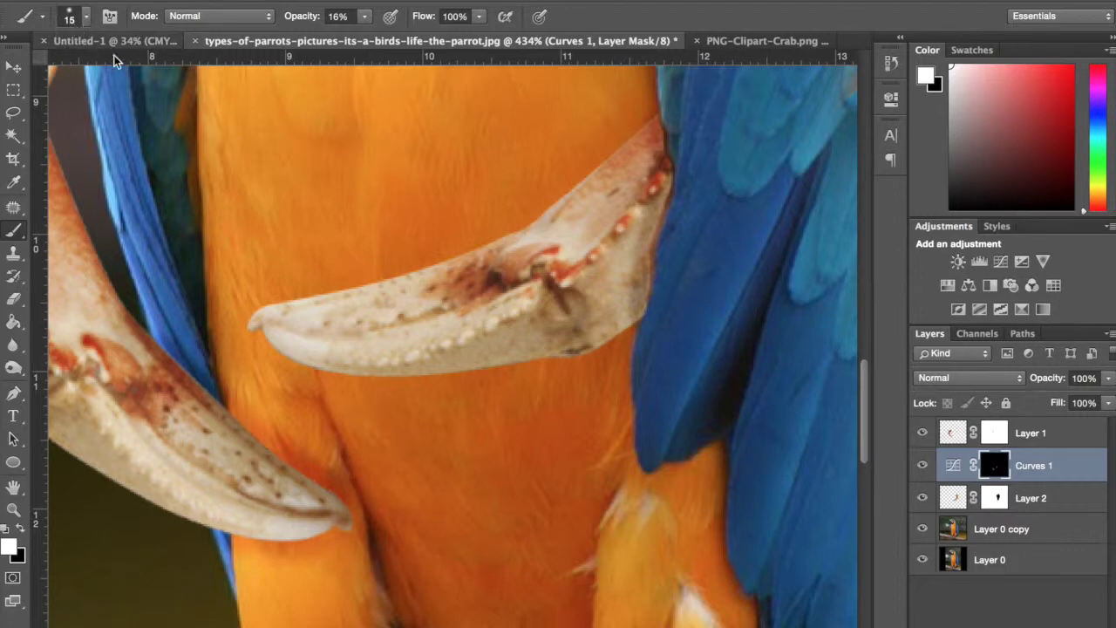
Set the brush hardness to 0% and extend the soft shadow on the mask where the second claw meets the wing
{"action": "left_click", "coordinate": [86, 18]}
{"action": "left_click_drag", "start_coordinate": [103, 113], "coordinate": [88, 120]}
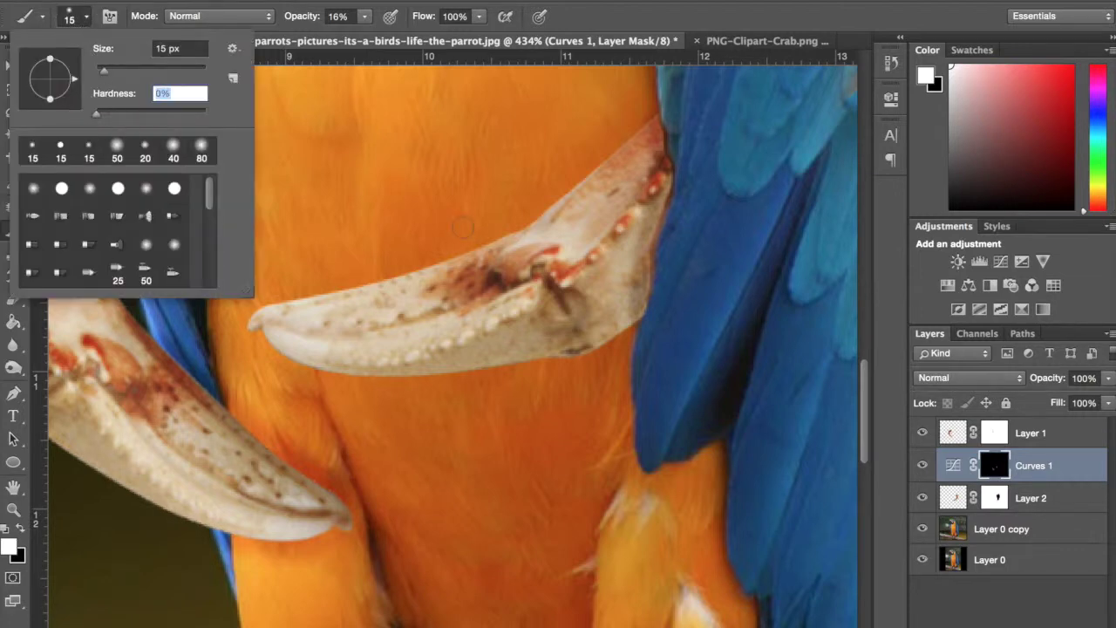
{"action": "mouse_move", "coordinate": [652, 121]}
{"action": "left_mouse_down"}
{"action": "mouse_move", "coordinate": [482, 246]}
{"action": "mouse_move", "coordinate": [266, 310]}
{"action": "mouse_move", "coordinate": [254, 328]}
{"action": "mouse_move", "coordinate": [301, 359]}
{"action": "mouse_move", "coordinate": [476, 373]}
{"action": "mouse_move", "coordinate": [585, 350]}
{"action": "mouse_move", "coordinate": [635, 322]}
{"action": "left_mouse_up"}
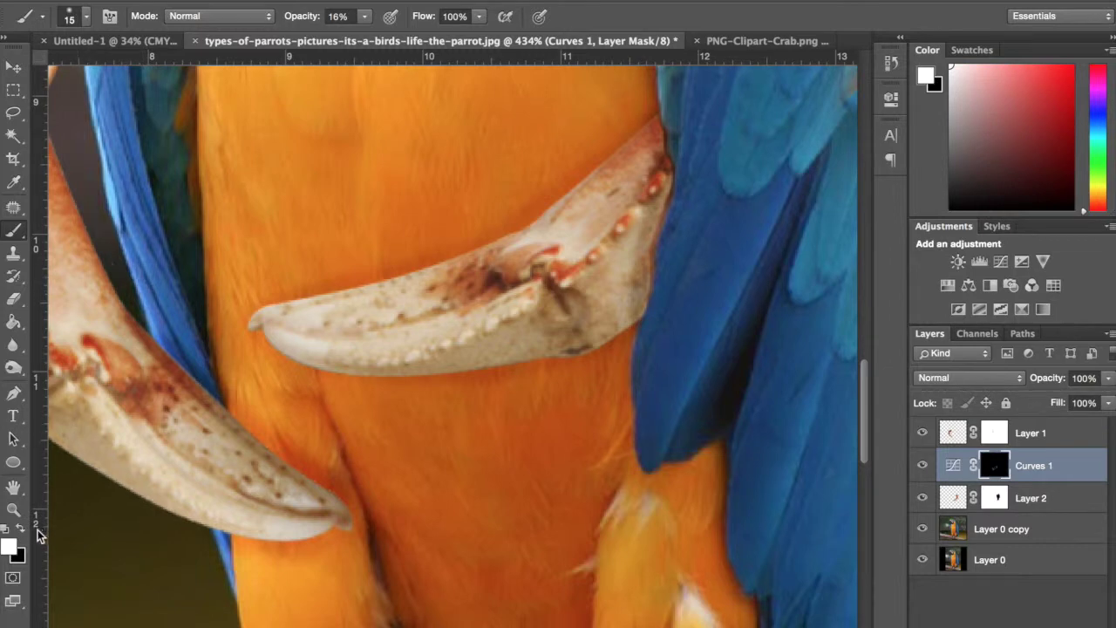
Swap the foreground colour to black, load the second claw's outline as a selection and switch to the Lasso tool
{"action": "key", "text": "x"}
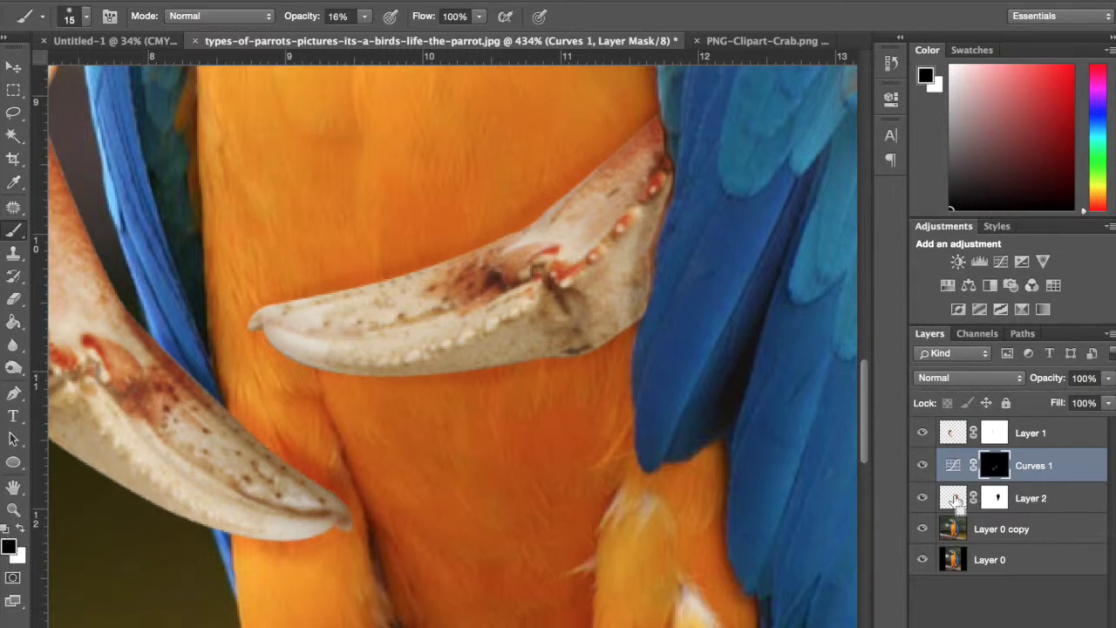
{"action": "left_click", "coordinate": [956, 500], "text": "ctrl"}
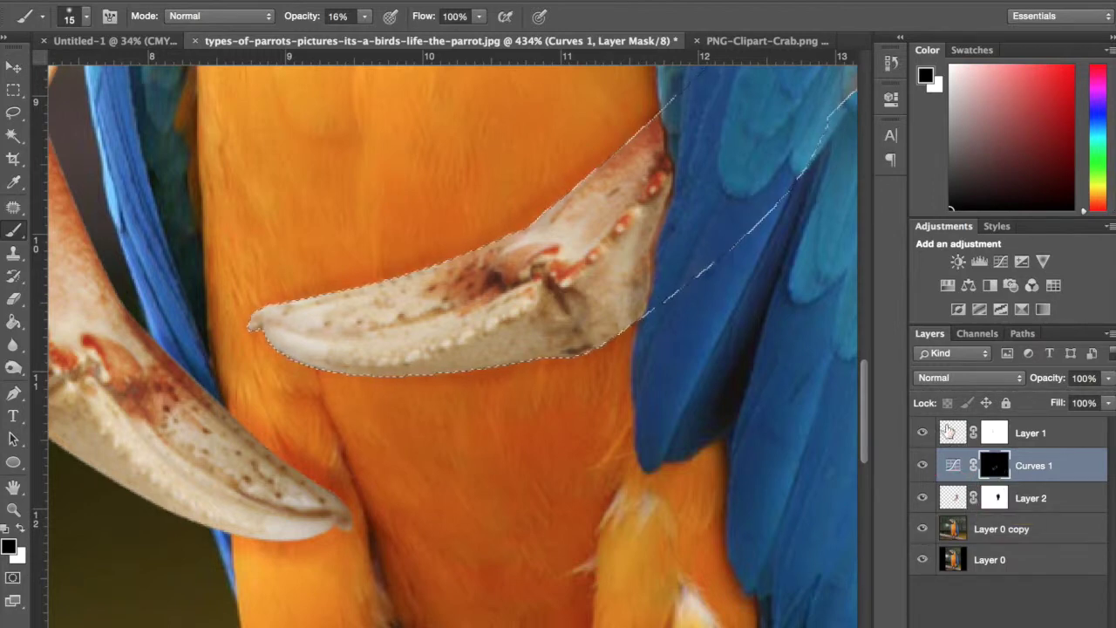
{"action": "scroll", "coordinate": [332, 180], "scroll_direction": "up", "scroll_amount": 5}
{"action": "scroll", "coordinate": [332, 180], "scroll_direction": "right", "scroll_amount": 5}
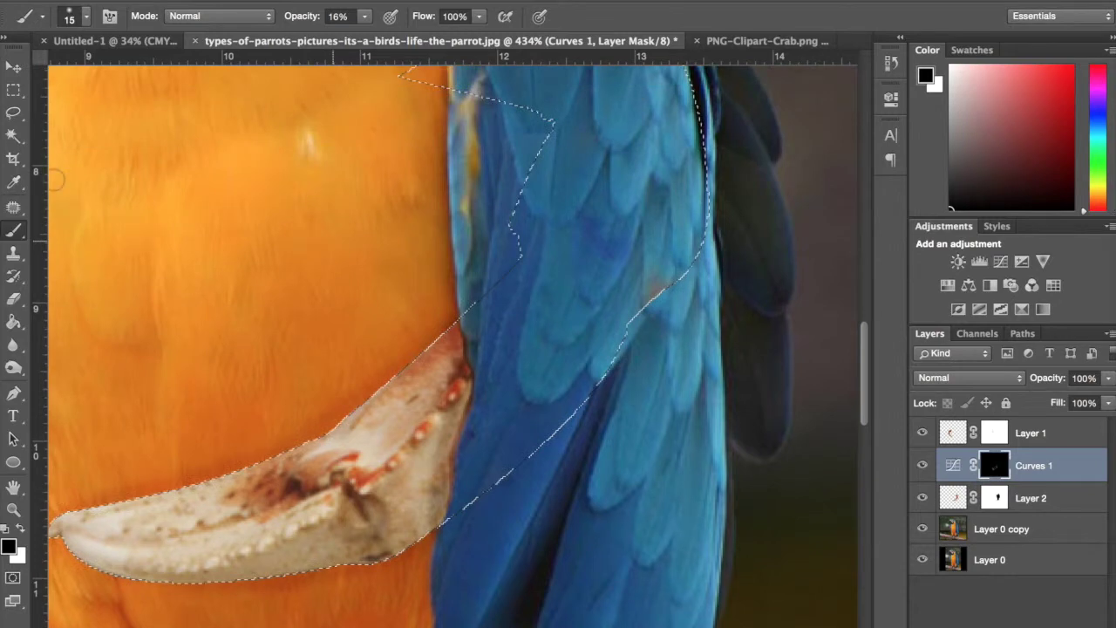
{"action": "key", "text": "l"}
{"action": "key", "text": "ctrl+d"}
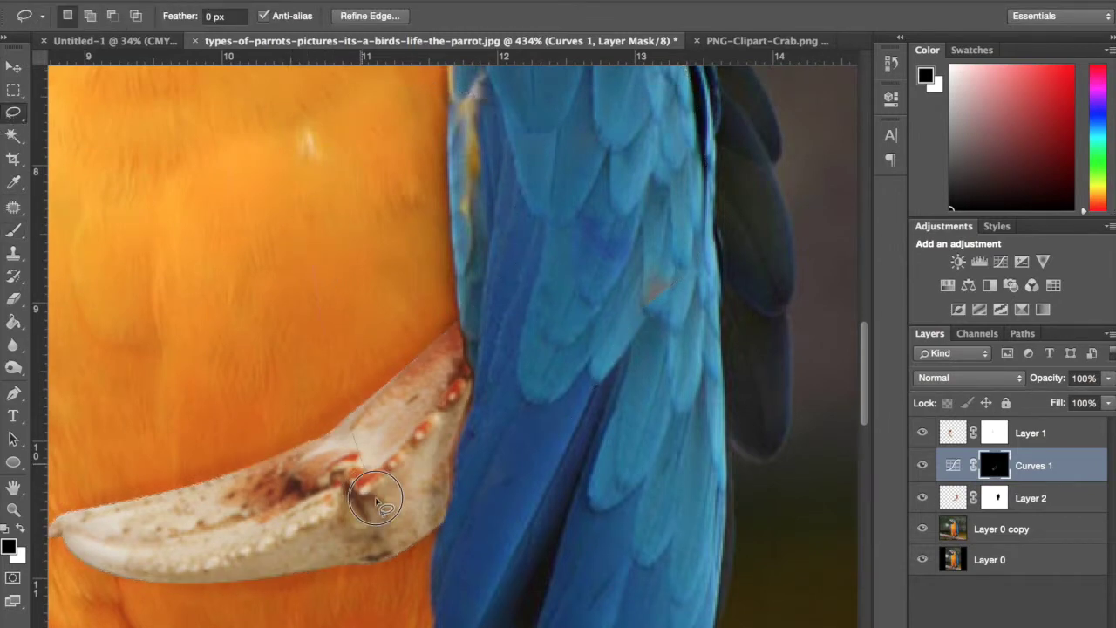
{"action": "mouse_move", "coordinate": [376, 499]}
{"action": "left_mouse_down"}
{"action": "mouse_move", "coordinate": [530, 346]}
{"action": "mouse_move", "coordinate": [385, 259]}
{"action": "mouse_move", "coordinate": [315, 264]}
{"action": "left_mouse_up"}
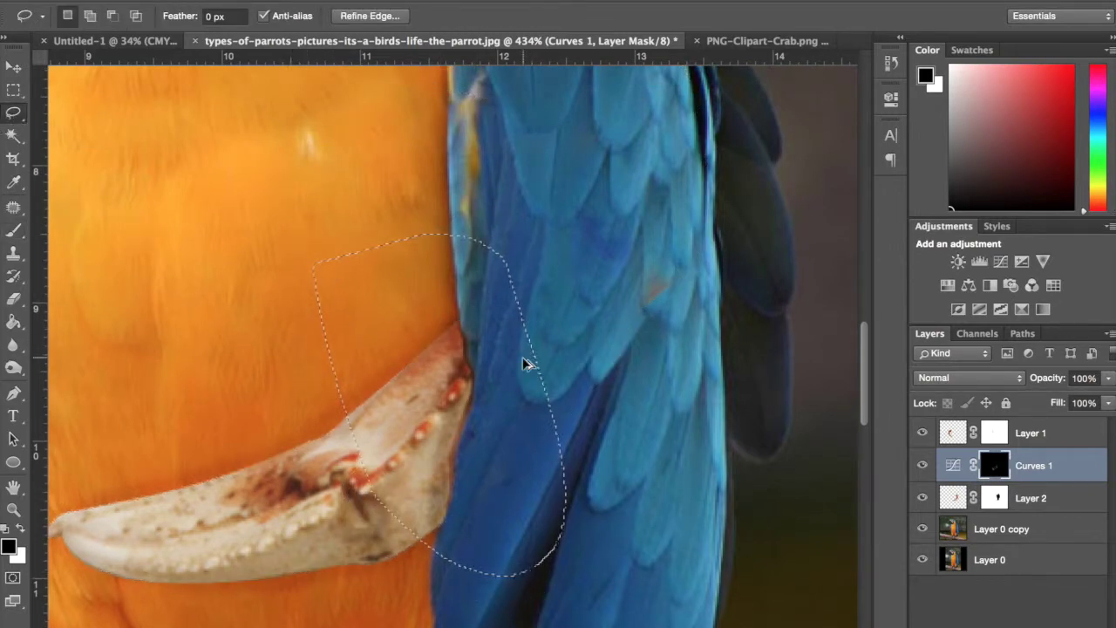
{"action": "key", "text": "ctrl+shift+d"}
Subtract the claw's section beside the wing from the selection with the Lasso, and deselect after using it
{"action": "left_click", "coordinate": [111, 15]}
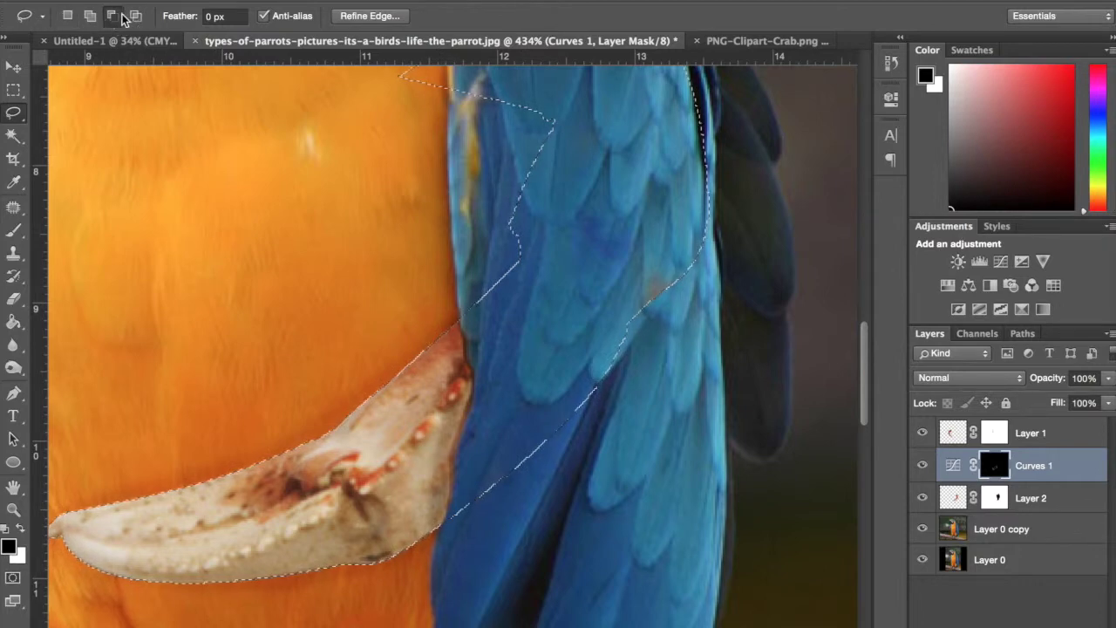
{"action": "mouse_move", "coordinate": [399, 302]}
{"action": "left_mouse_down"}
{"action": "mouse_move", "coordinate": [364, 377]}
{"action": "mouse_move", "coordinate": [378, 549]}
{"action": "mouse_move", "coordinate": [596, 452]}
{"action": "mouse_move", "coordinate": [390, 245]}
{"action": "left_mouse_up"}
{"action": "scroll", "coordinate": [390, 245], "scroll_direction": "left", "scroll_amount": 5}
{"action": "scroll", "coordinate": [390, 245], "scroll_direction": "down", "scroll_amount": 4}
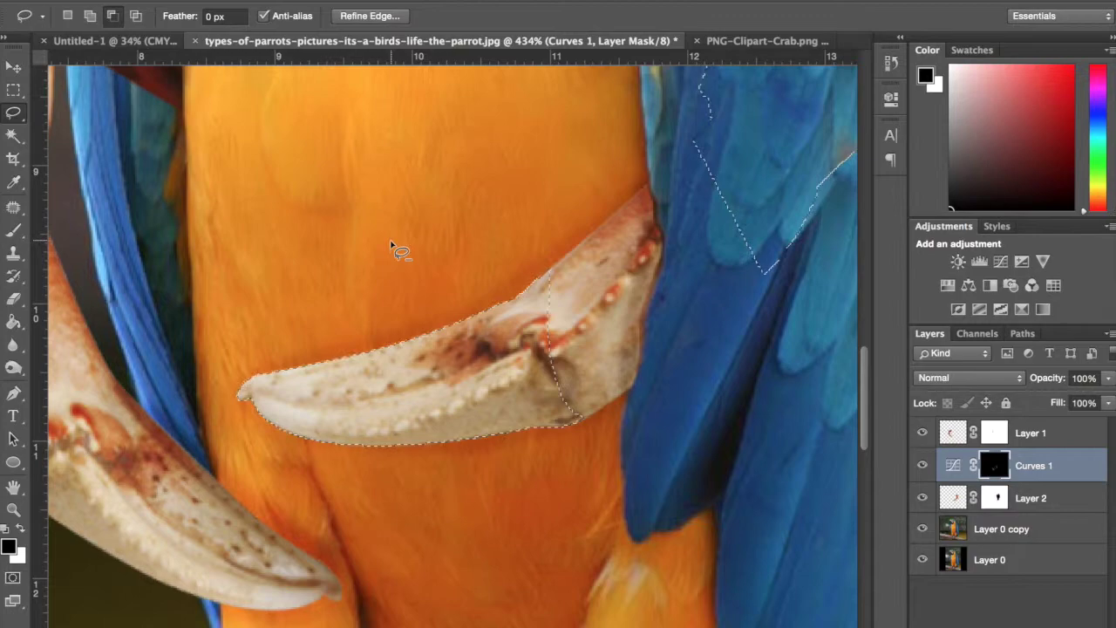
{"action": "key", "text": "ctrl+d"}
Switch to the Brush tool with a 40 px soft brush and set its opacity to 5%
{"action": "scroll", "coordinate": [387, 267], "scroll_direction": "down", "scroll_amount": 3}
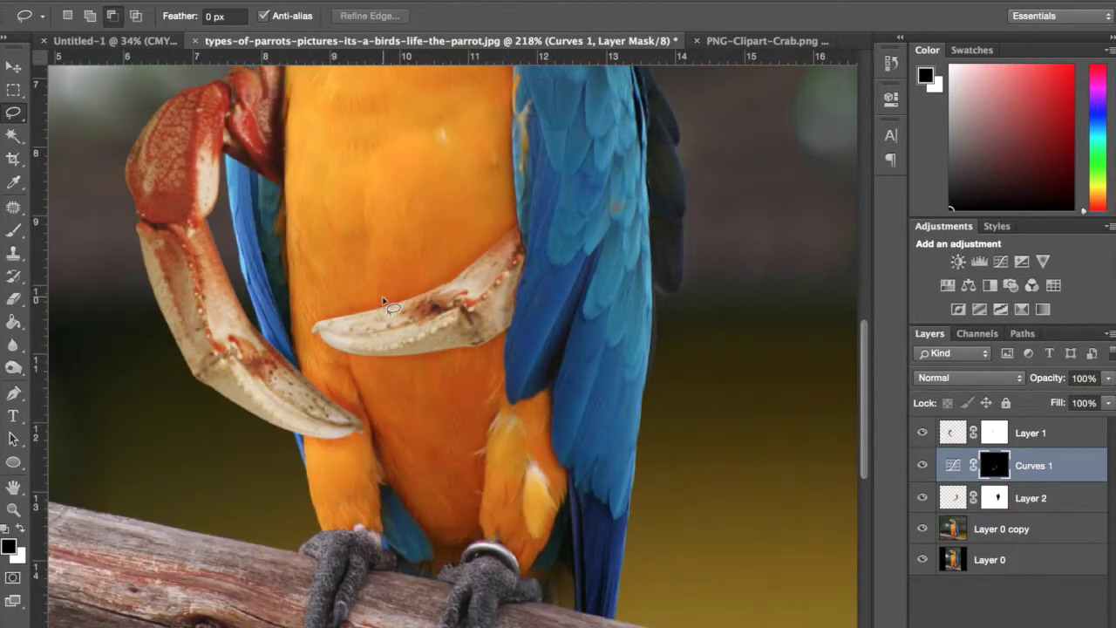
{"action": "scroll", "coordinate": [385, 302], "scroll_direction": "up", "scroll_amount": 3}
{"action": "scroll", "coordinate": [431, 262], "scroll_direction": "down", "scroll_amount": 6}
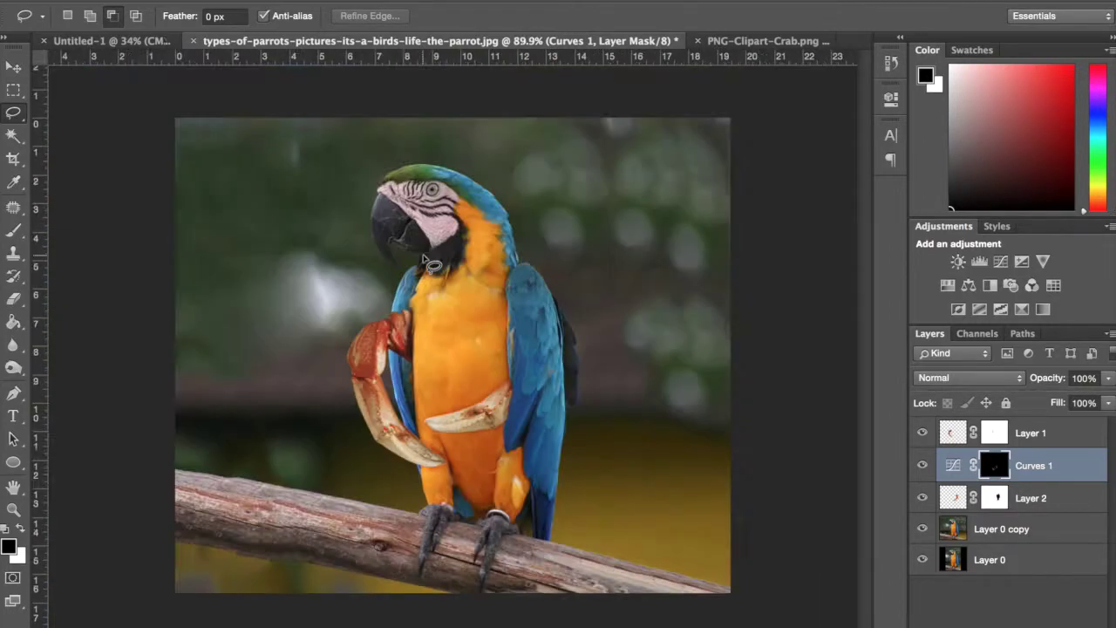
{"action": "scroll", "coordinate": [485, 417], "scroll_direction": "up", "scroll_amount": 8}
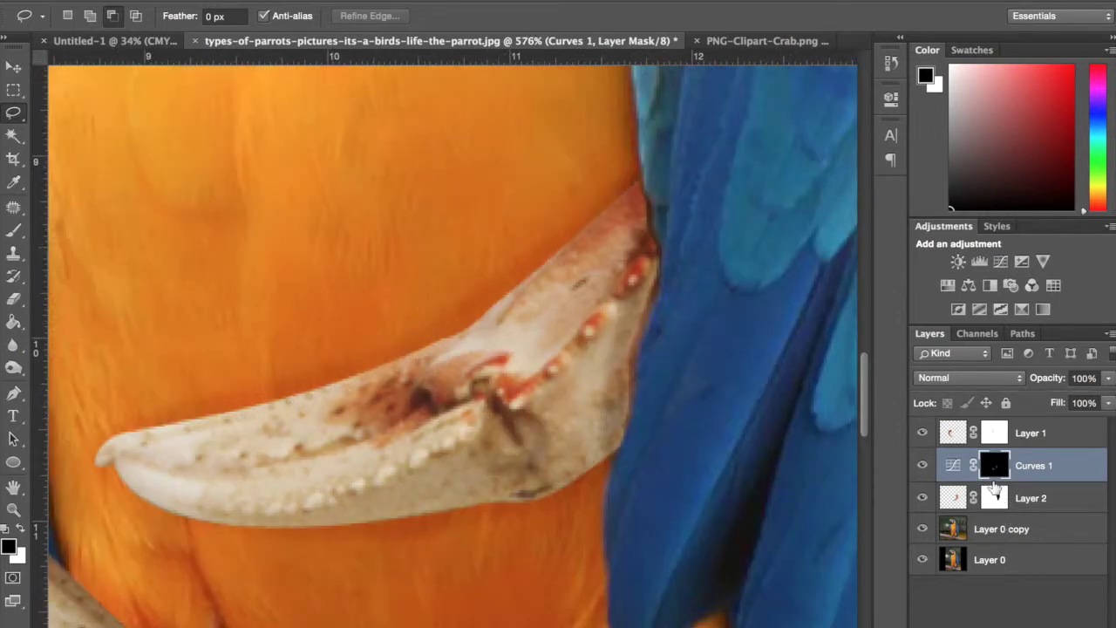
{"action": "scroll", "coordinate": [629, 411], "scroll_direction": "down", "scroll_amount": 2}
{"action": "scroll", "coordinate": [630, 412], "scroll_direction": "left", "scroll_amount": 5}
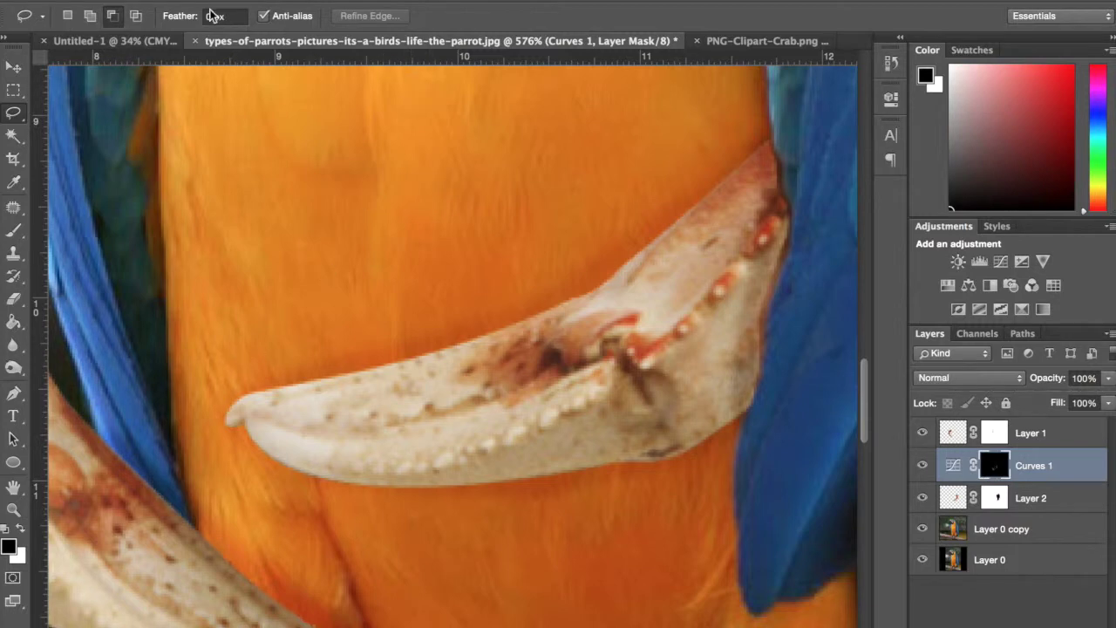
{"action": "key", "text": "b"}
{"action": "left_click", "coordinate": [366, 18]}
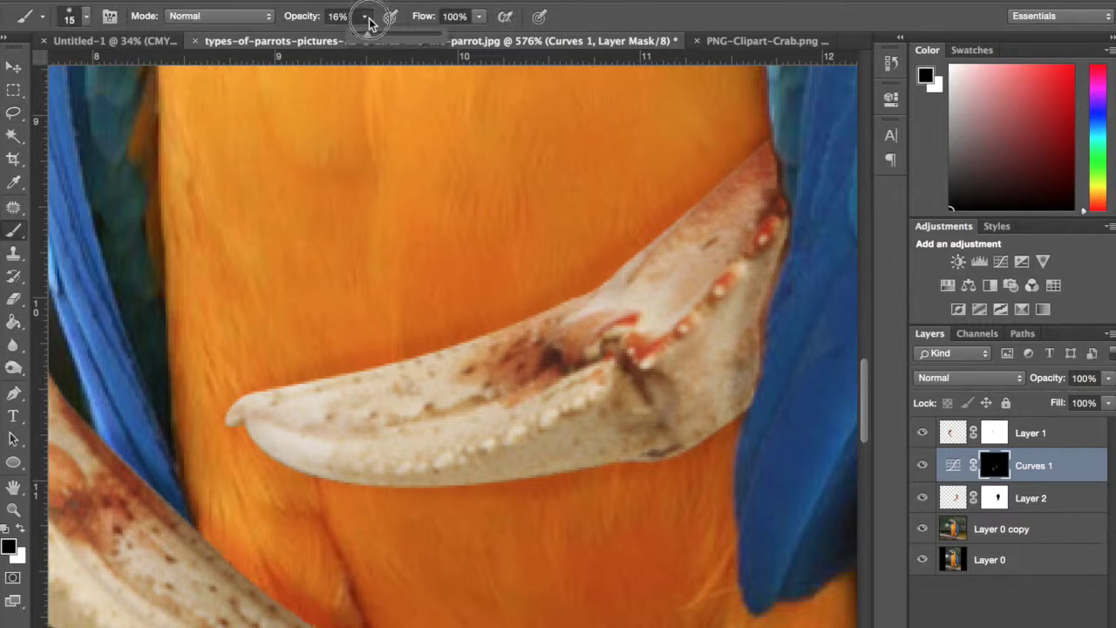
{"action": "left_click", "coordinate": [76, 24]}
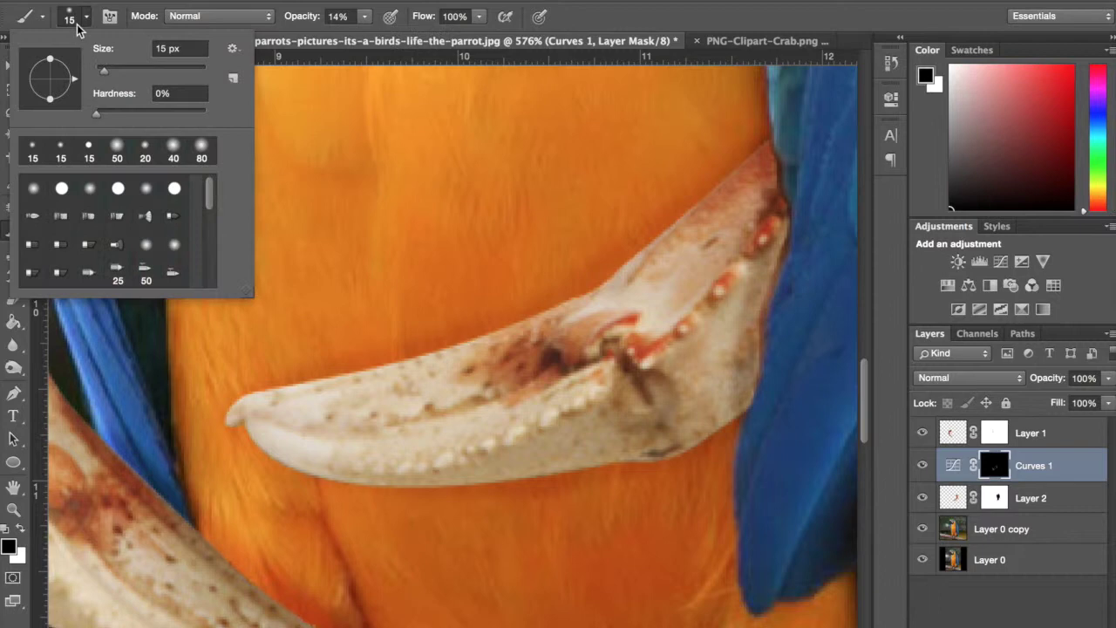
{"action": "left_click", "coordinate": [365, 15]}
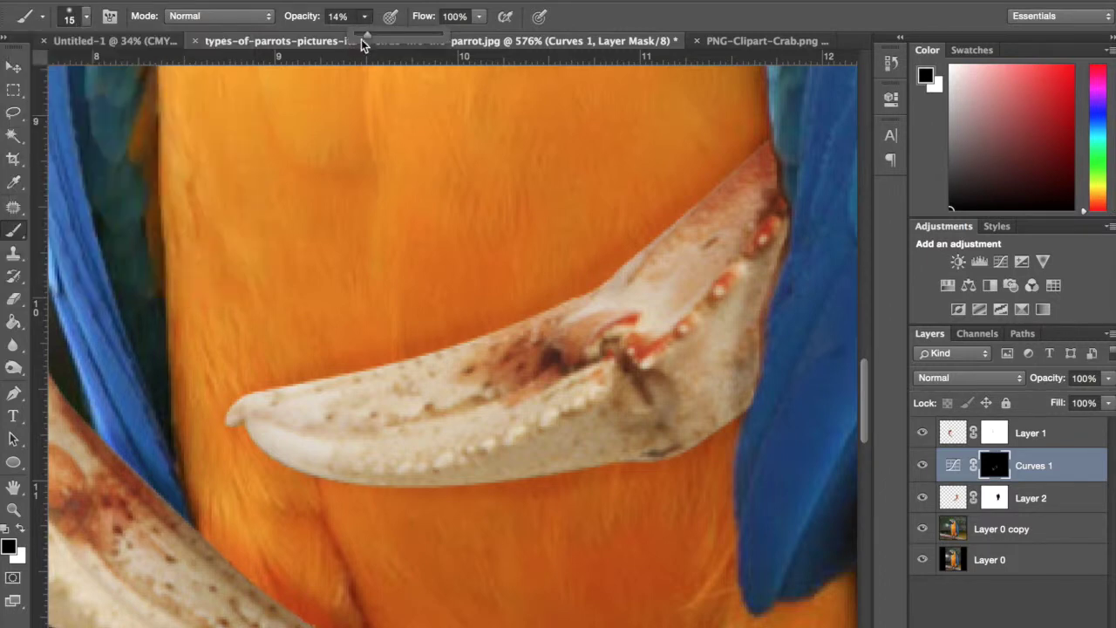
{"action": "left_click", "coordinate": [361, 272]}
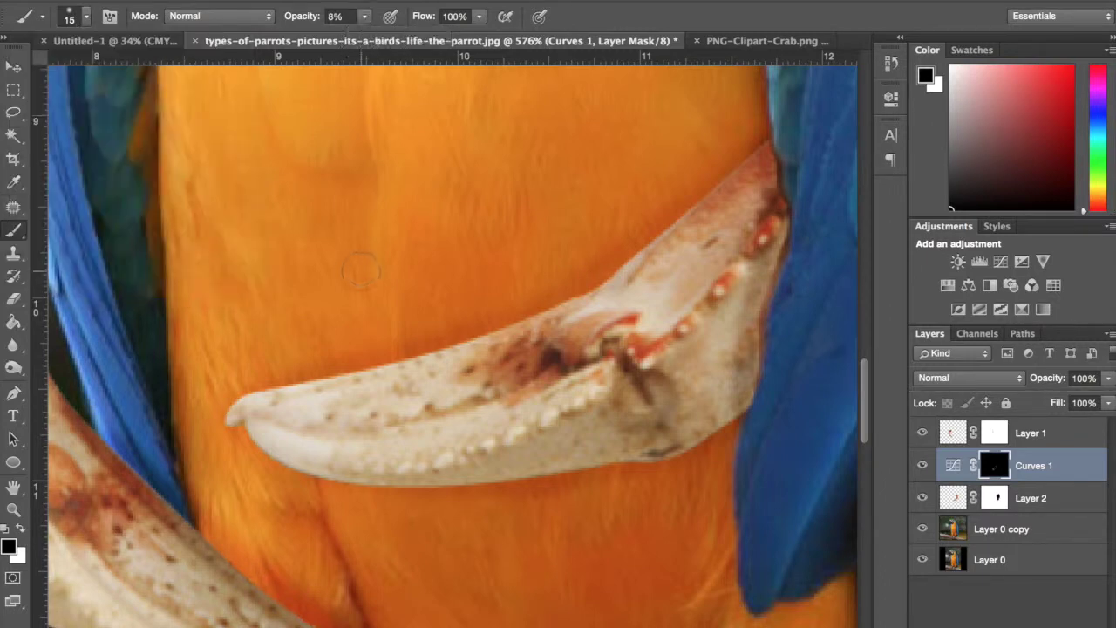
{"action": "left_click", "coordinate": [366, 19]}
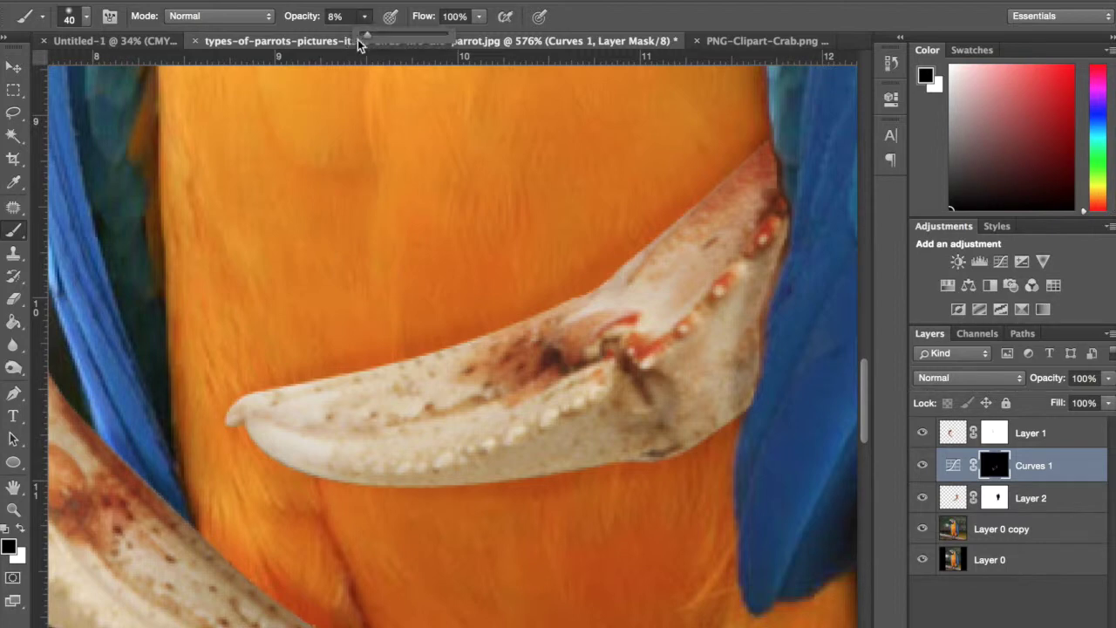
{"action": "left_click", "coordinate": [610, 257]}
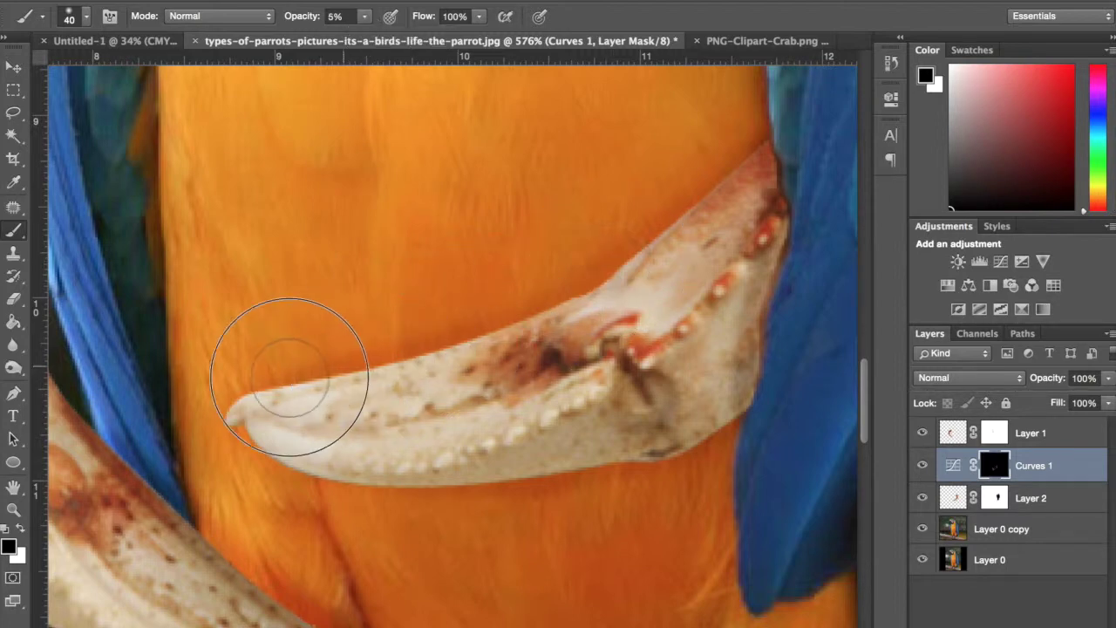
Paint black on the Curves 1 mask along the second claw's upper edge and compare with the adjustment off and on
{"action": "mouse_move", "coordinate": [268, 393]}
{"action": "left_mouse_down"}
{"action": "mouse_move", "coordinate": [346, 483]}
{"action": "mouse_move", "coordinate": [605, 471]}
{"action": "mouse_move", "coordinate": [285, 448]}
{"action": "mouse_move", "coordinate": [538, 307]}
{"action": "left_mouse_up"}
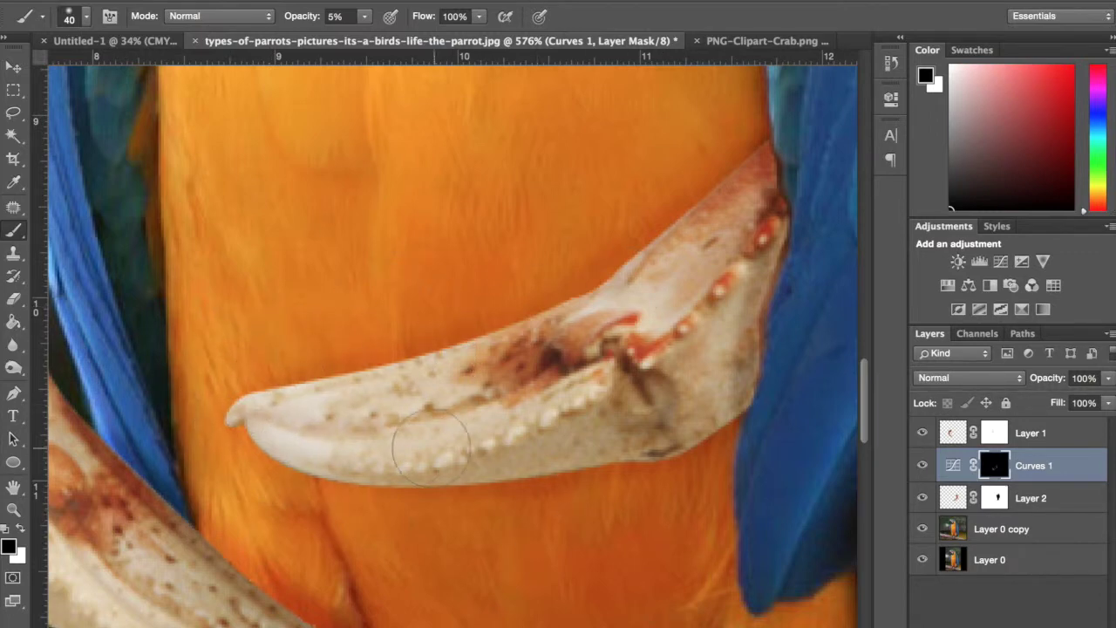
{"action": "scroll", "coordinate": [427, 443], "scroll_direction": "down", "scroll_amount": 8}
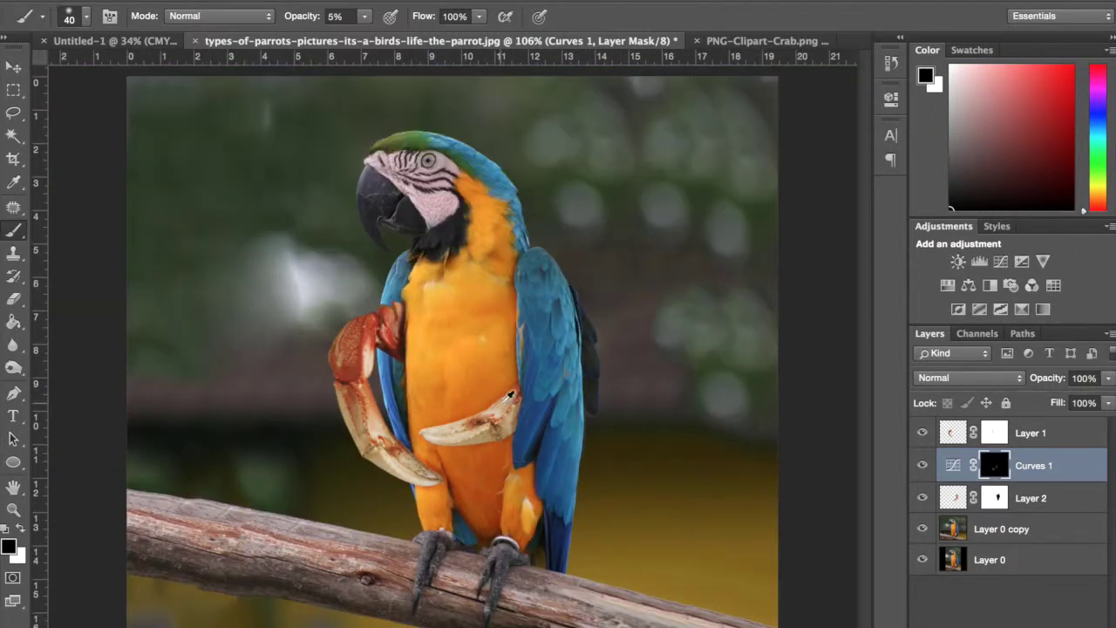
{"action": "scroll", "coordinate": [510, 395], "scroll_direction": "up", "scroll_amount": 8}
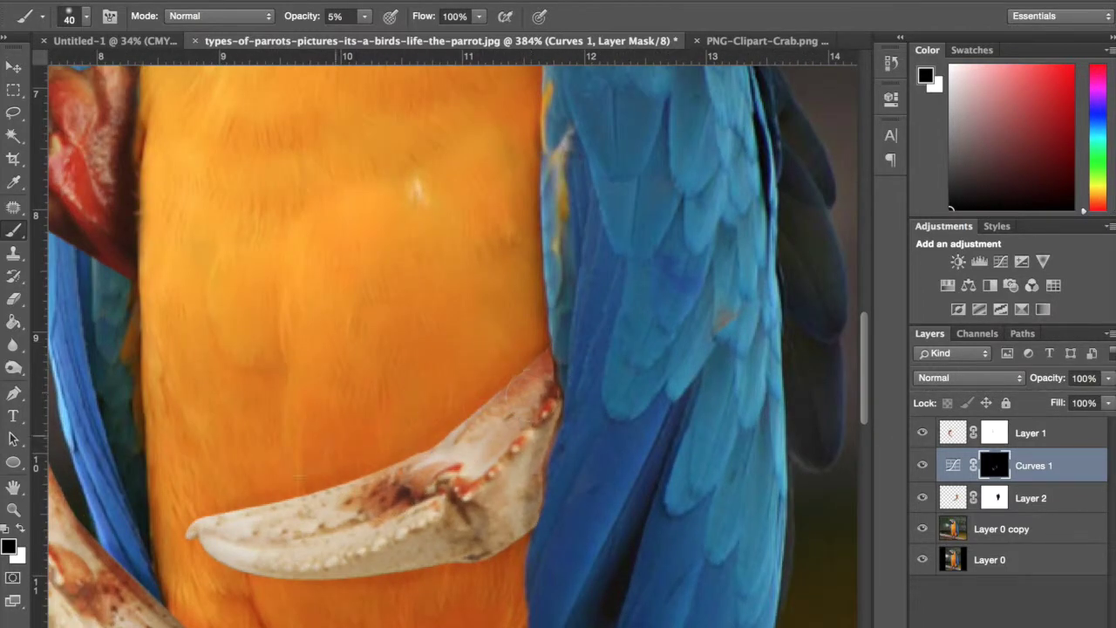
{"action": "left_click", "coordinate": [923, 465]}
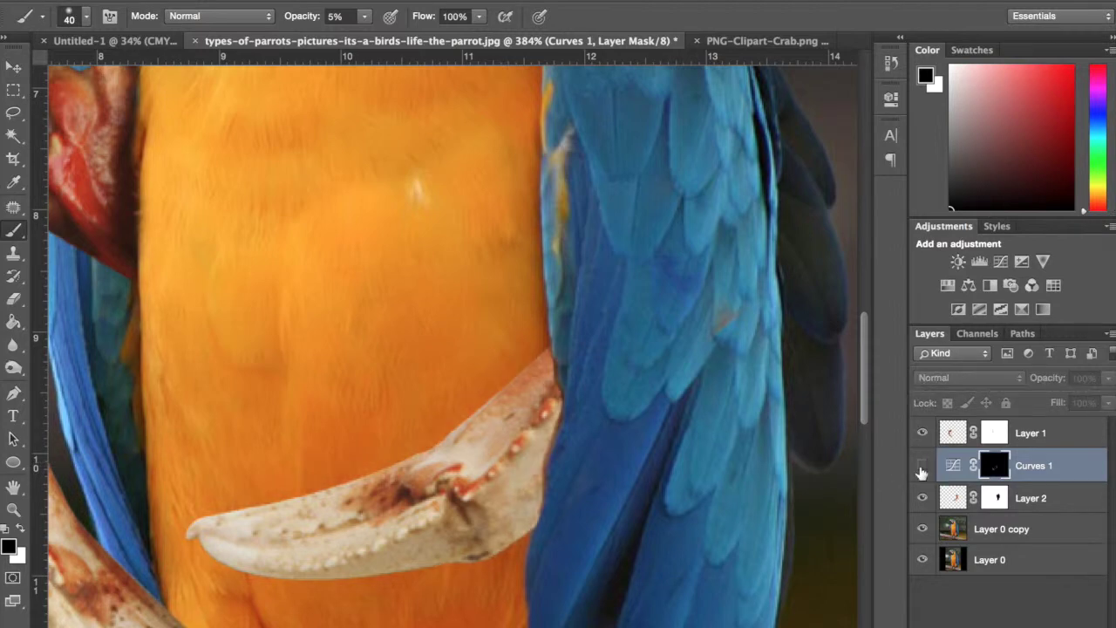
{"action": "left_click", "coordinate": [923, 465]}
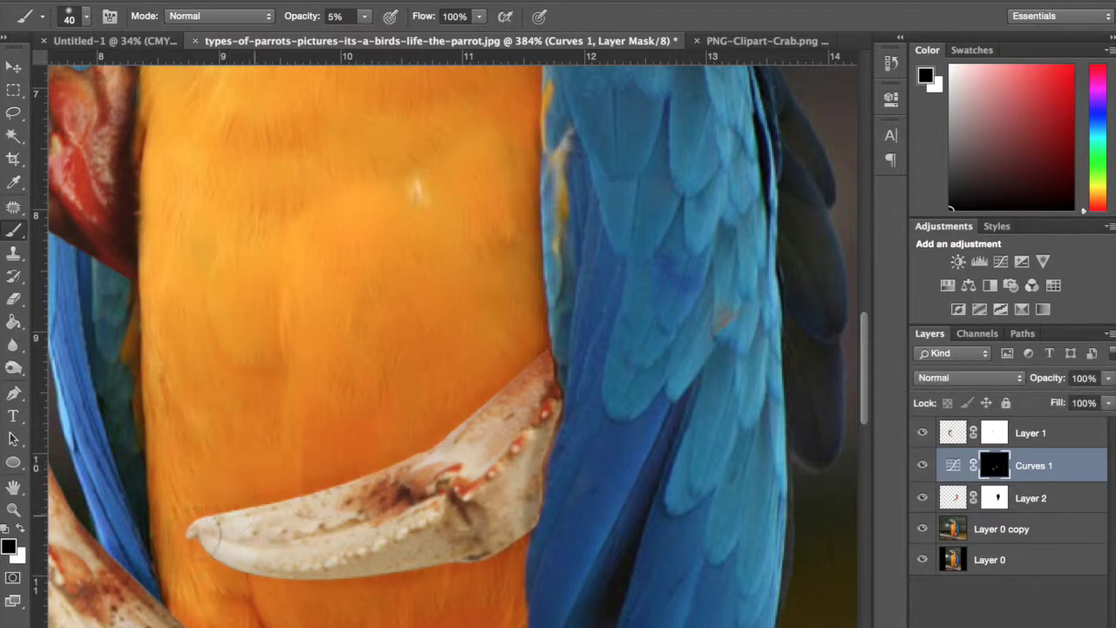
Set the brush opacity to 29% and paint black on the Curves 1 mask across the second claw from wing to tip
{"action": "left_click", "coordinate": [364, 18]}
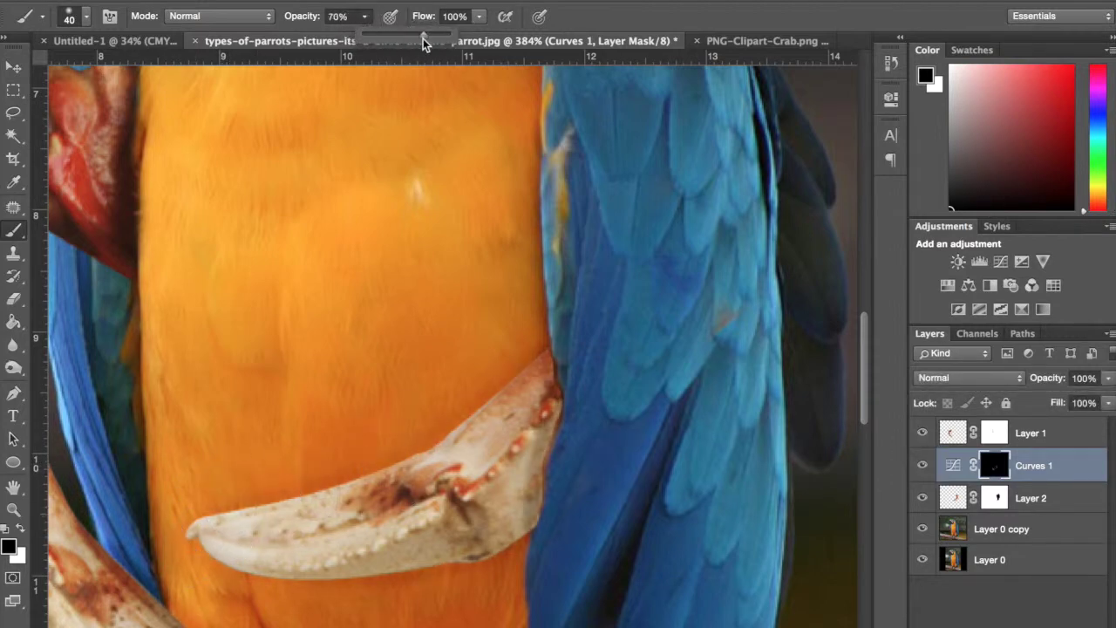
{"action": "left_click", "coordinate": [400, 427]}
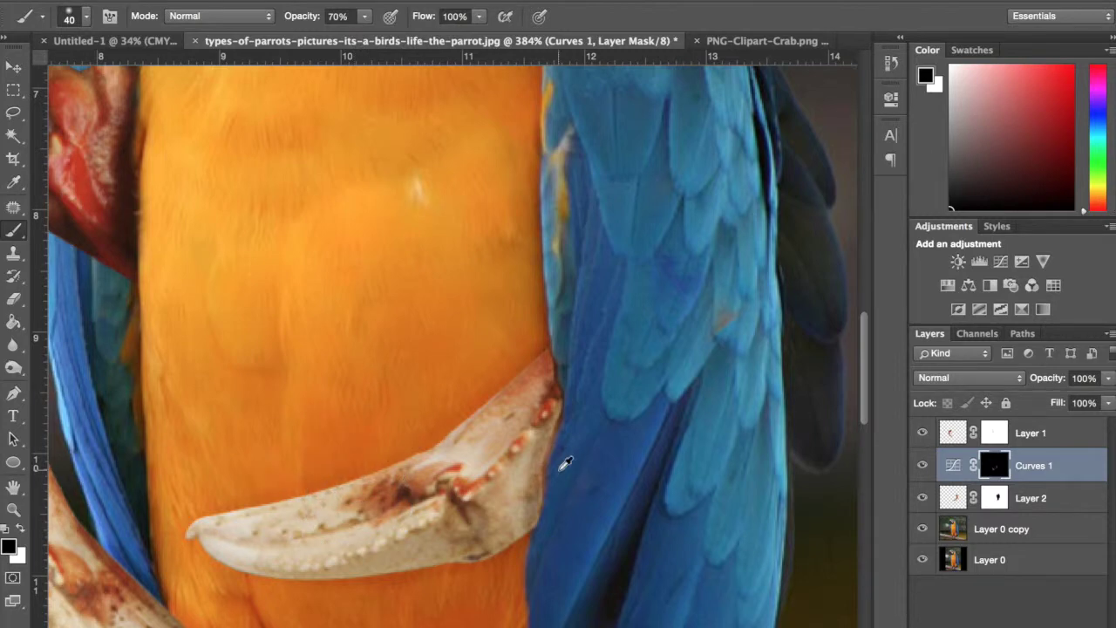
{"action": "scroll", "coordinate": [560, 469], "scroll_direction": "down", "scroll_amount": 5}
{"action": "scroll", "coordinate": [480, 461], "scroll_direction": "up", "scroll_amount": 4}
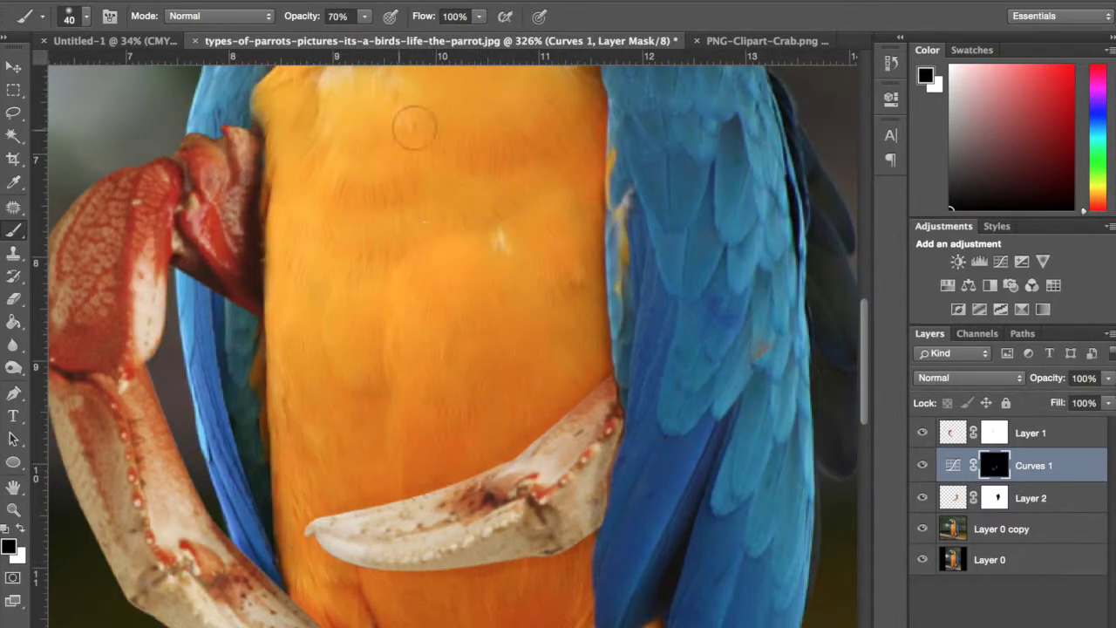
{"action": "left_click", "coordinate": [365, 17]}
{"action": "mouse_move", "coordinate": [555, 410]}
{"action": "left_mouse_down"}
{"action": "mouse_move", "coordinate": [534, 401]}
{"action": "mouse_move", "coordinate": [344, 518]}
{"action": "mouse_move", "coordinate": [351, 558]}
{"action": "left_mouse_up"}
{"action": "scroll", "coordinate": [583, 567], "scroll_direction": "down", "scroll_amount": 4}
{"action": "scroll", "coordinate": [580, 569], "scroll_direction": "down", "scroll_amount": 3}
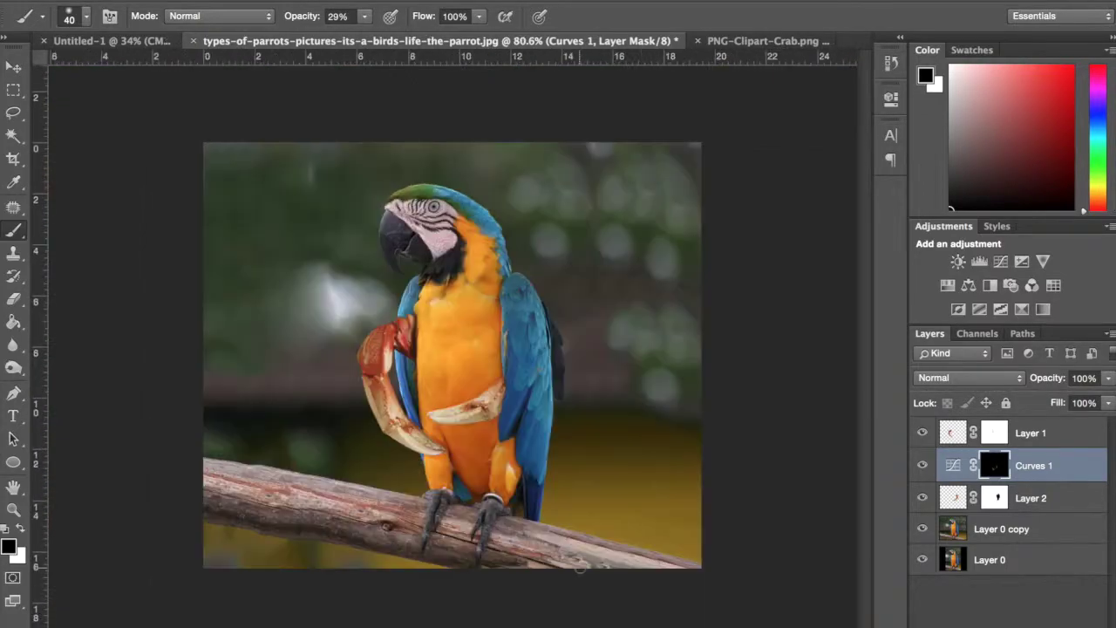
{"action": "scroll", "coordinate": [509, 478], "scroll_direction": "up", "scroll_amount": 3}
{"action": "scroll", "coordinate": [508, 478], "scroll_direction": "up", "scroll_amount": 4}
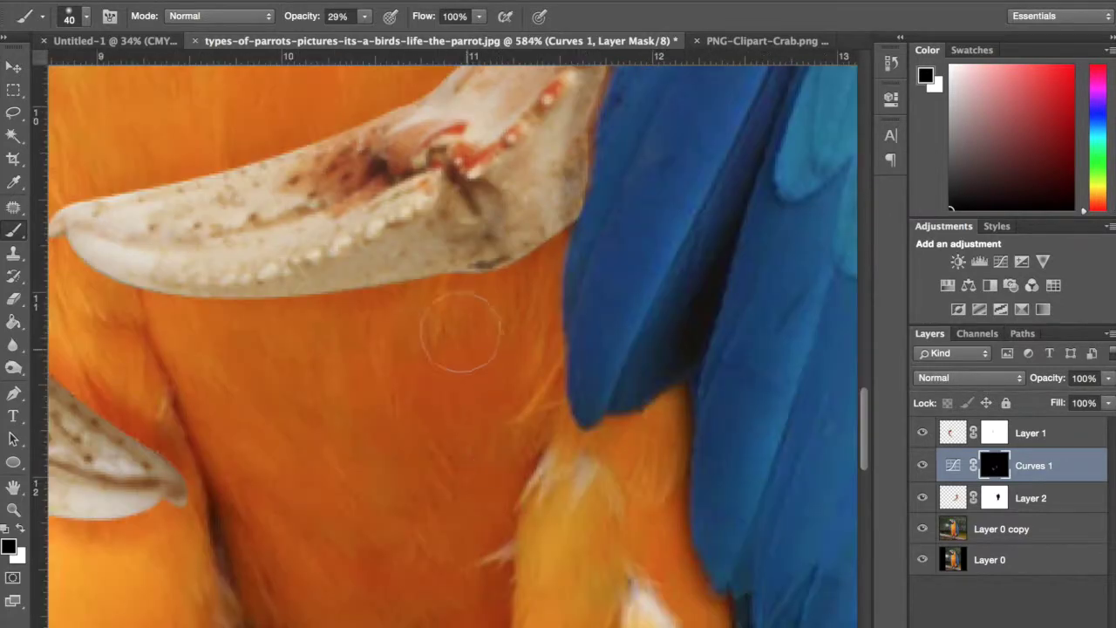
Try a Multiply drop shadow on Layer 2 with 7% opacity, 5 px distance and 35 px size
{"action": "key", "text": "v"}
{"action": "left_click", "coordinate": [387, 280]}
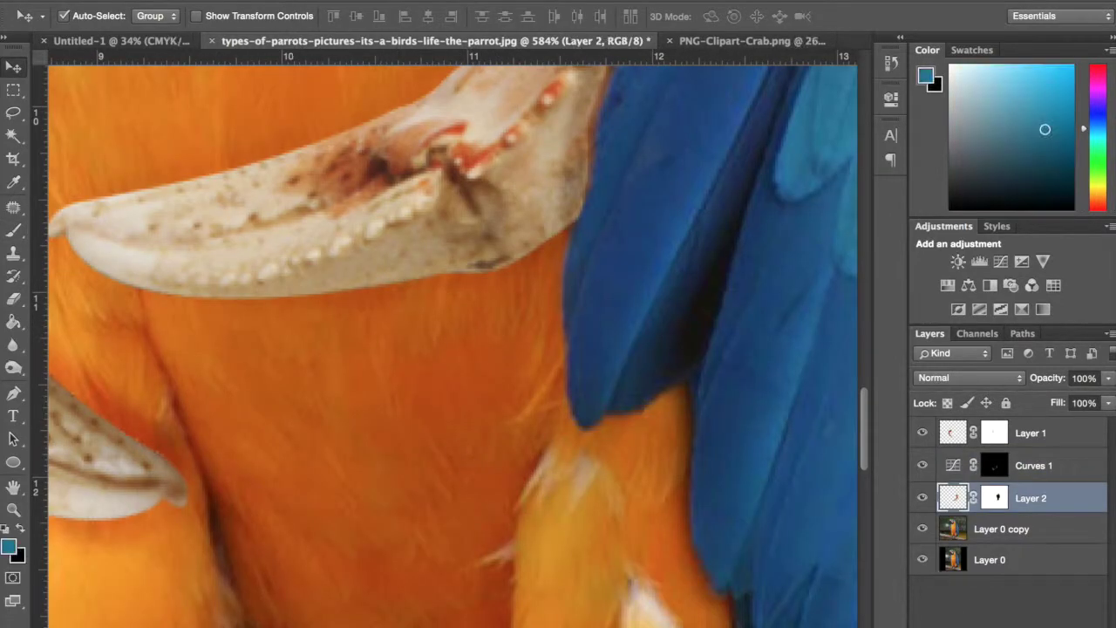
{"action": "left_click", "coordinate": [982, 623]}
{"action": "left_click", "coordinate": [1029, 611]}
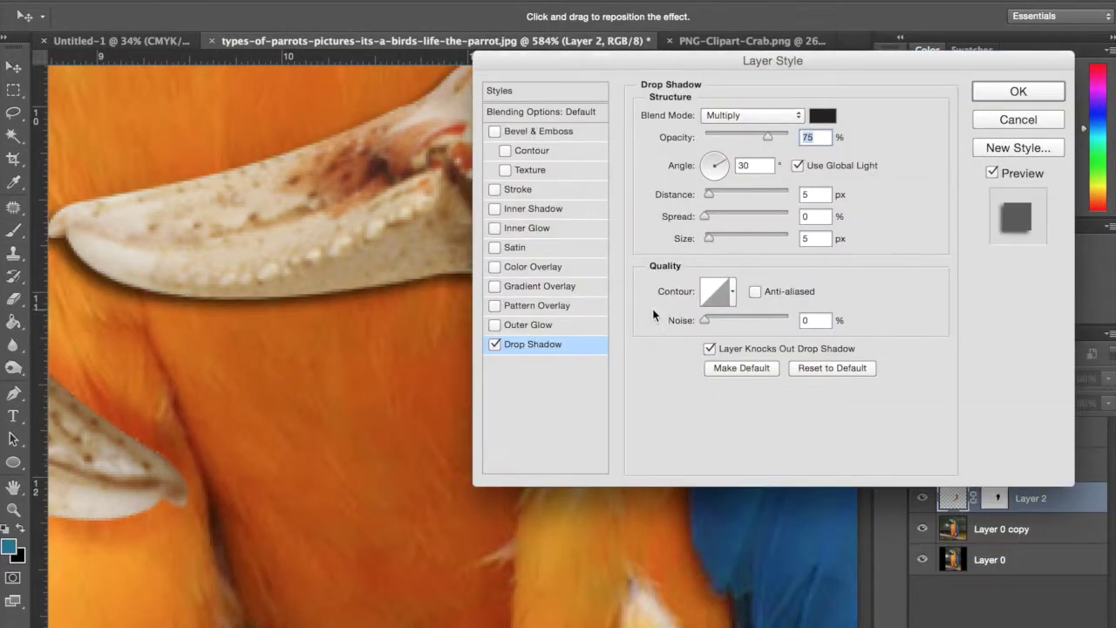
{"action": "scroll", "coordinate": [459, 256], "scroll_direction": "down", "scroll_amount": 5}
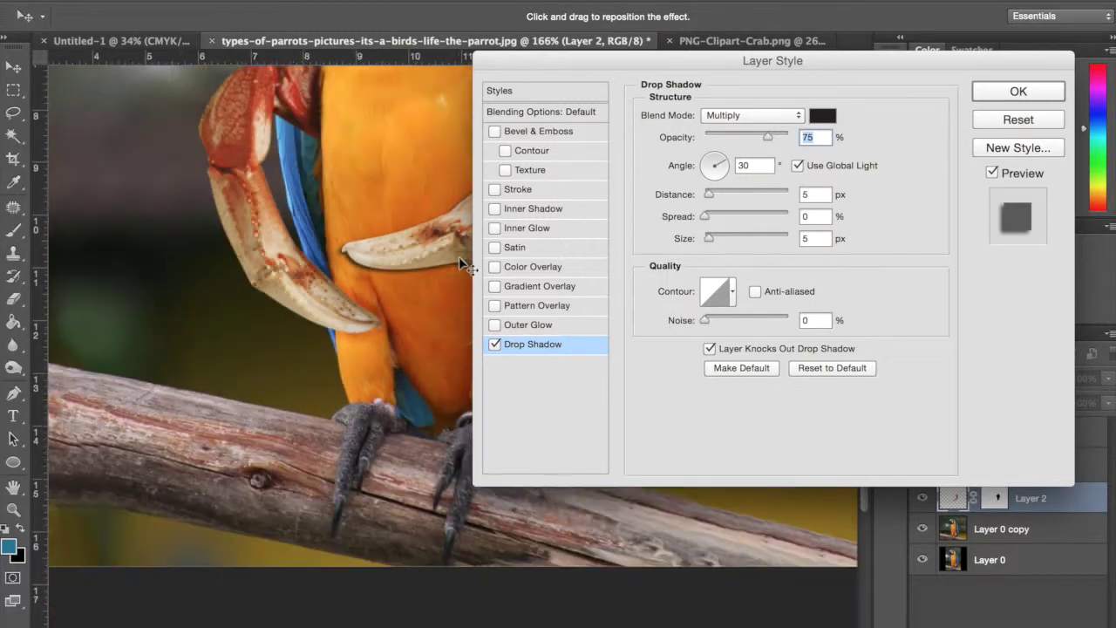
{"action": "scroll", "coordinate": [392, 148], "scroll_direction": "left", "scroll_amount": 4}
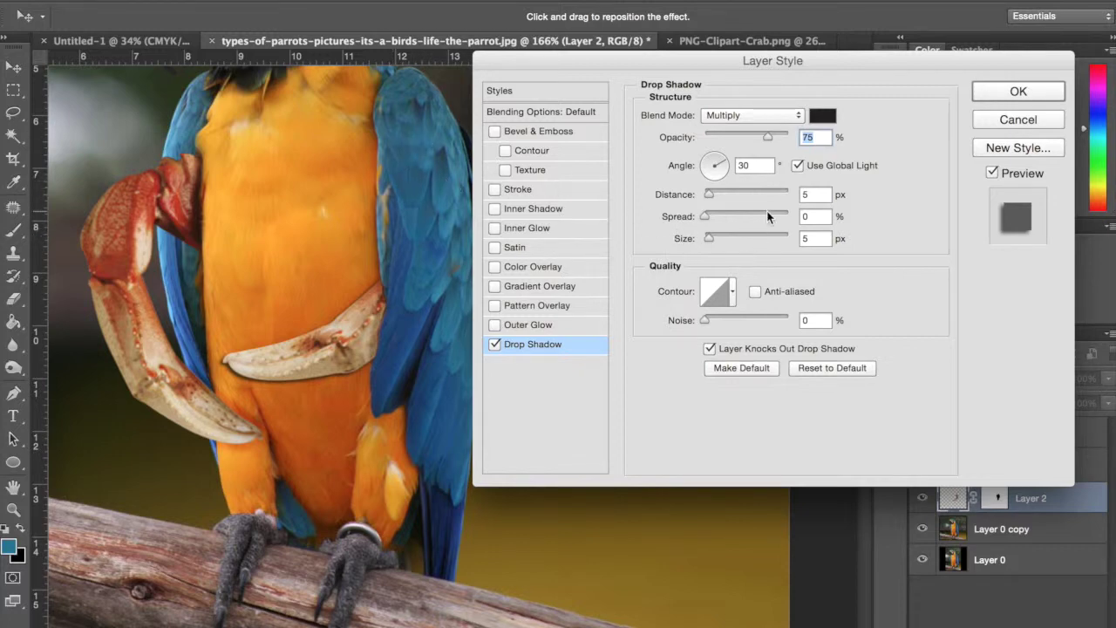
{"action": "left_click_drag", "start_coordinate": [735, 134], "coordinate": [718, 136]}
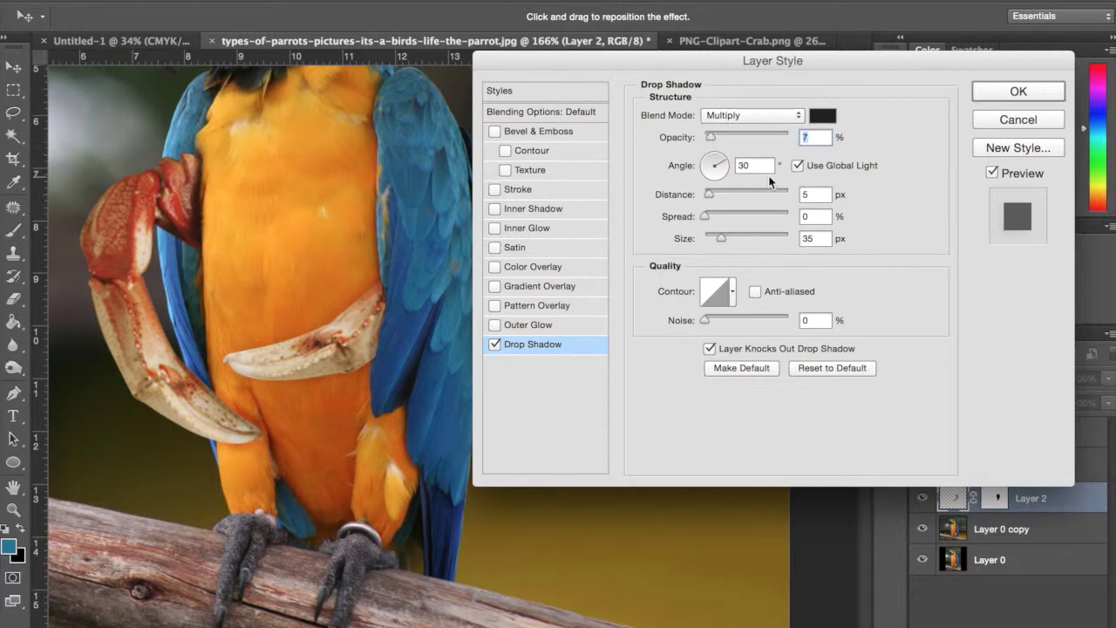
{"action": "scroll", "coordinate": [397, 216], "scroll_direction": "up", "scroll_amount": 2}
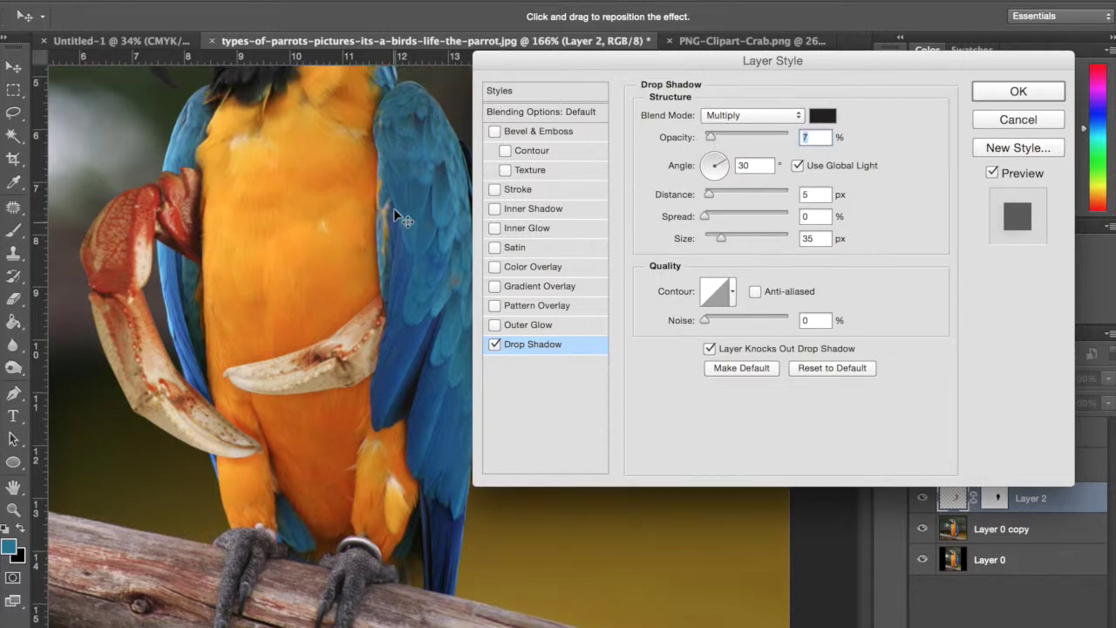
{"action": "left_click", "coordinate": [1010, 119]}
Examine the whole parrot composite and the areas where both claws join the body
{"action": "scroll", "coordinate": [598, 469], "scroll_direction": "down", "scroll_amount": 1}
{"action": "scroll", "coordinate": [598, 469], "scroll_direction": "up", "scroll_amount": 1}
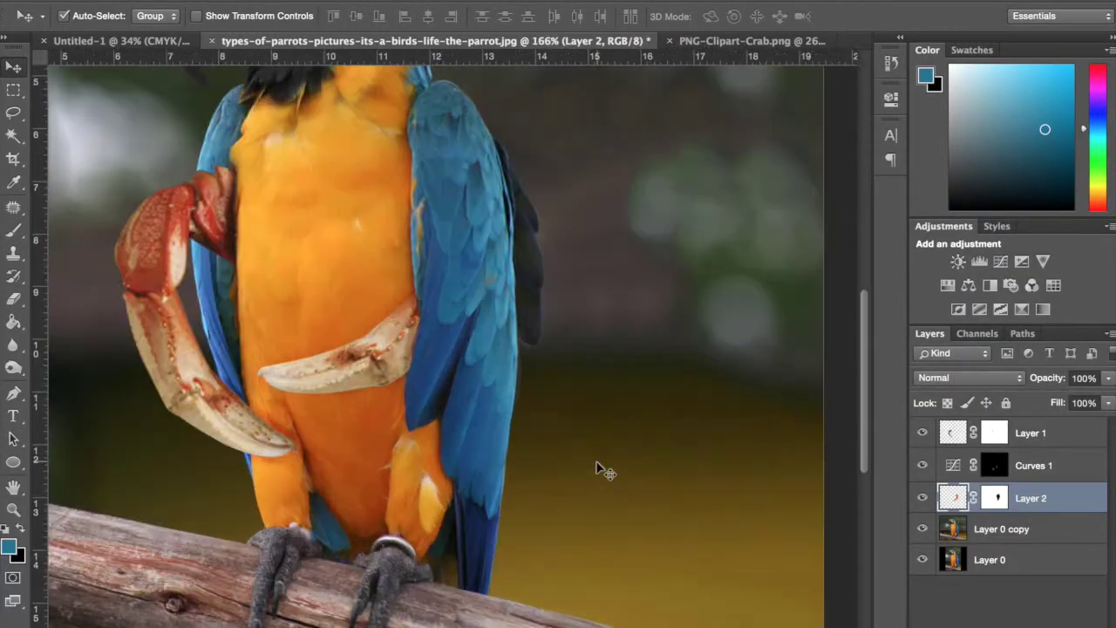
{"action": "scroll", "coordinate": [598, 469], "scroll_direction": "up", "scroll_amount": 3}
{"action": "scroll", "coordinate": [598, 468], "scroll_direction": "down", "scroll_amount": 4}
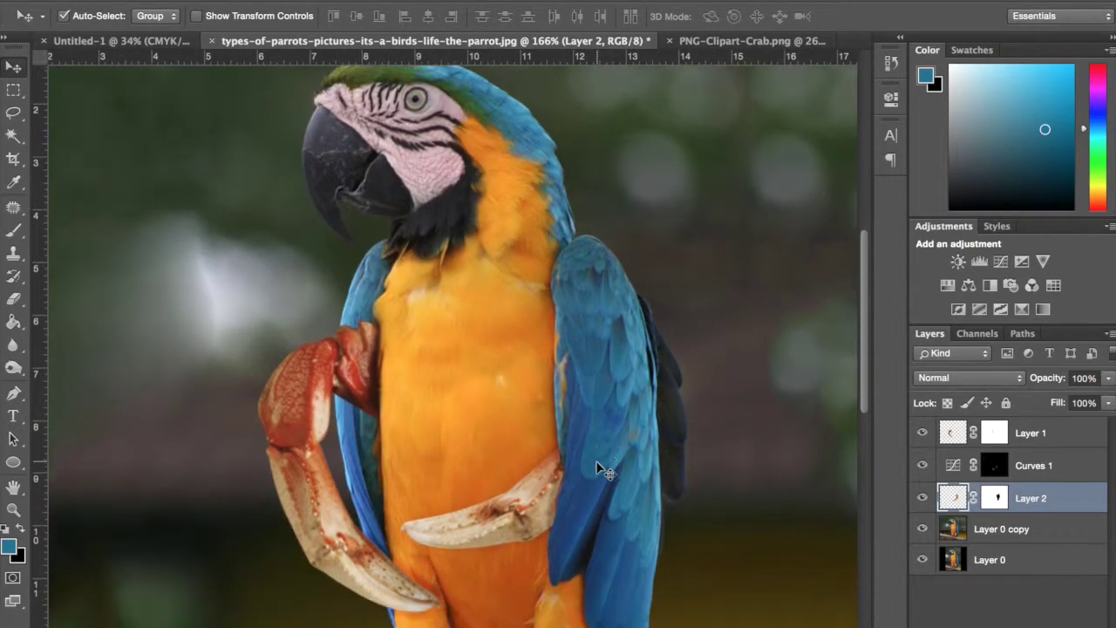
{"action": "scroll", "coordinate": [598, 468], "scroll_direction": "up", "scroll_amount": 5}
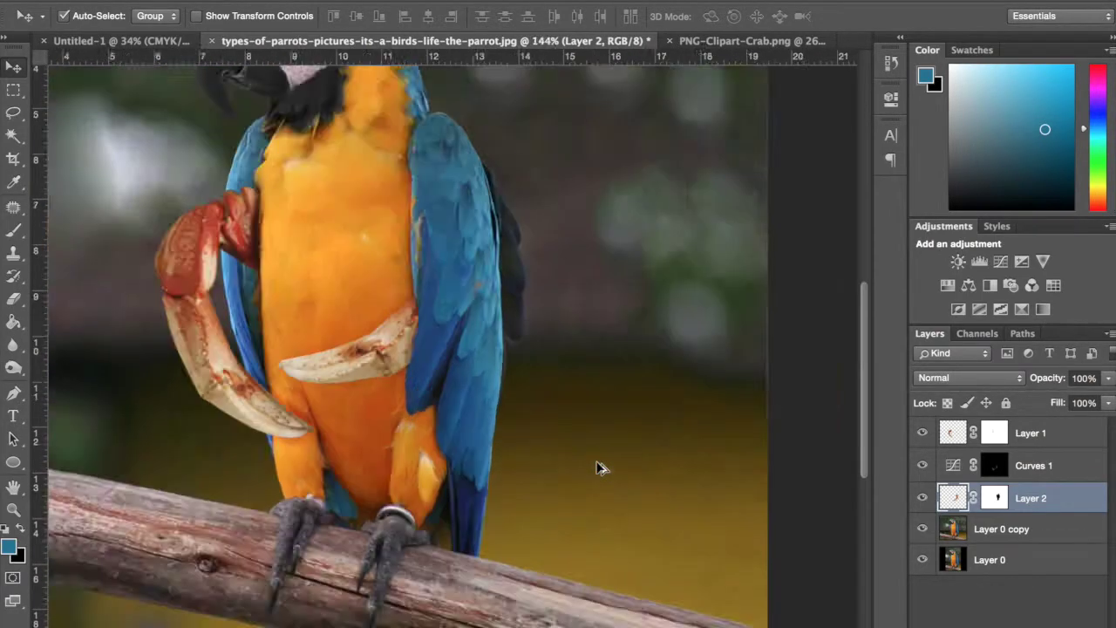
{"action": "scroll", "coordinate": [598, 469], "scroll_direction": "down", "scroll_amount": 2}
{"action": "scroll", "coordinate": [421, 337], "scroll_direction": "up", "scroll_amount": 2}
{"action": "scroll", "coordinate": [421, 338], "scroll_direction": "down", "scroll_amount": 4}
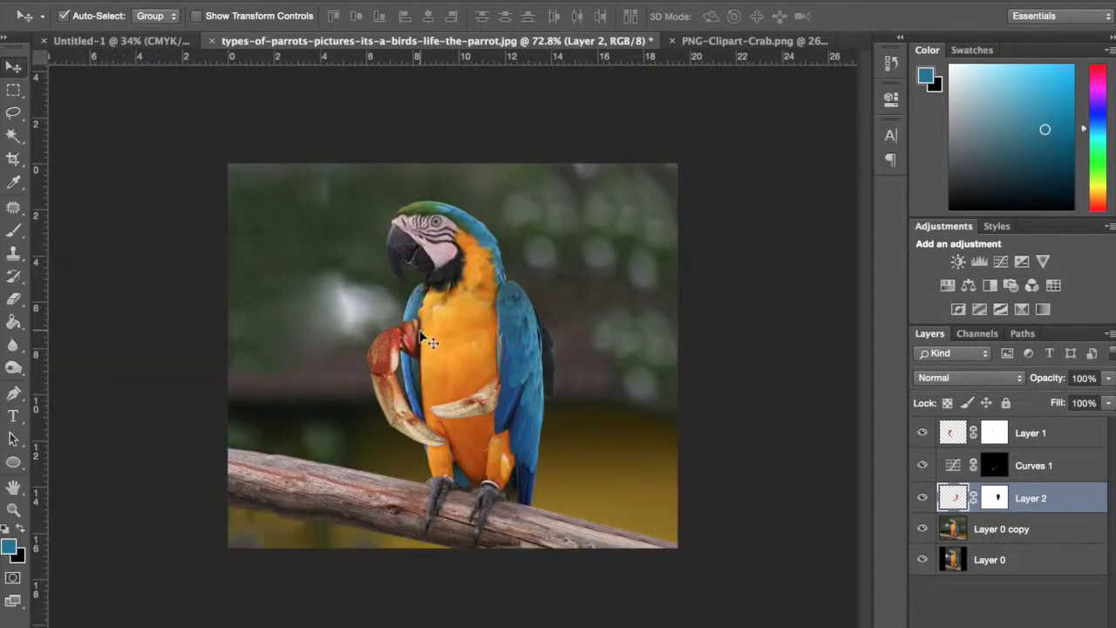
{"action": "scroll", "coordinate": [421, 338], "scroll_direction": "up", "scroll_amount": 3}
{"action": "scroll", "coordinate": [420, 338], "scroll_direction": "up", "scroll_amount": 2}
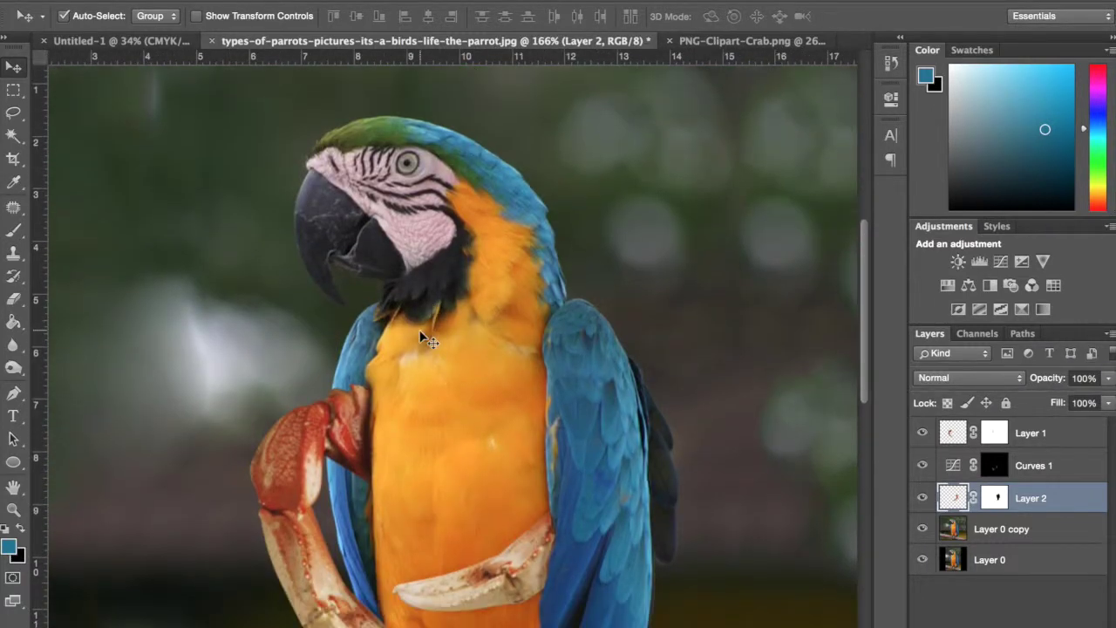
{"action": "scroll", "coordinate": [420, 336], "scroll_direction": "down", "scroll_amount": 2}
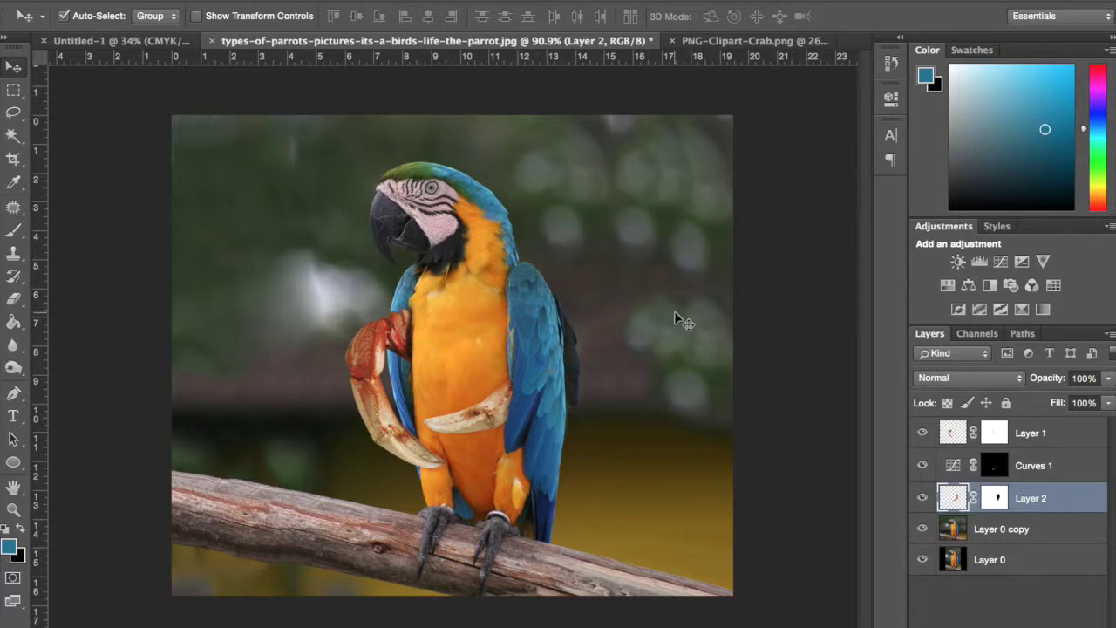
In PNG-Clipart-Crab.png, select the walking leg beside the lower-right claw, including its upper segment, with the Lasso tool
{"action": "left_click", "coordinate": [767, 40]}
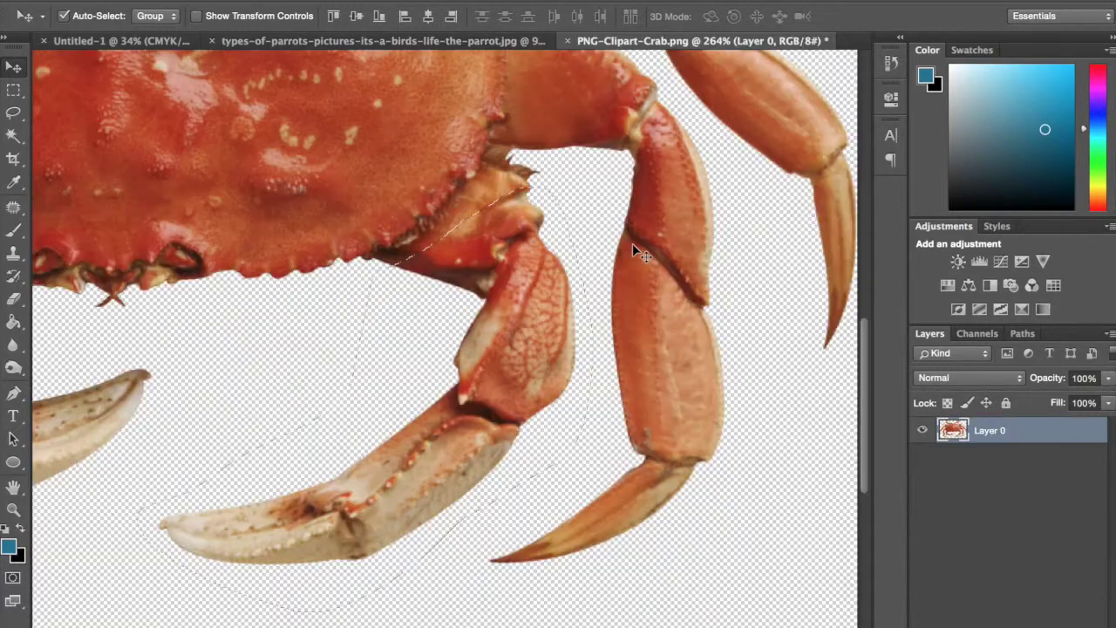
{"action": "scroll", "coordinate": [632, 242], "scroll_direction": "down", "scroll_amount": 3}
{"action": "scroll", "coordinate": [633, 241], "scroll_direction": "up", "scroll_amount": 3}
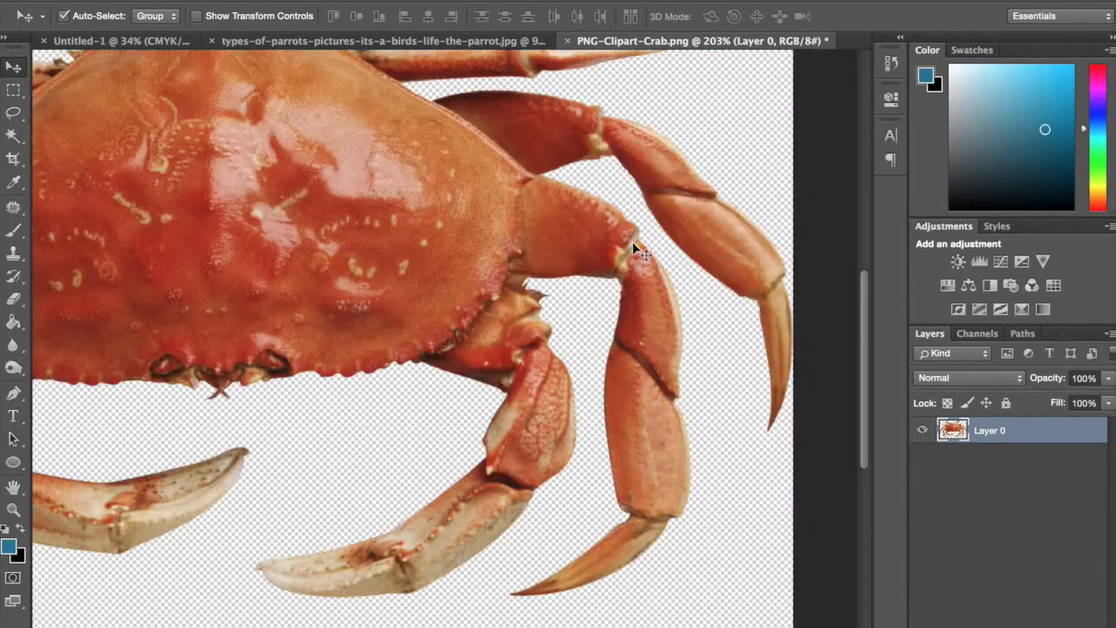
{"action": "left_click", "coordinate": [13, 113]}
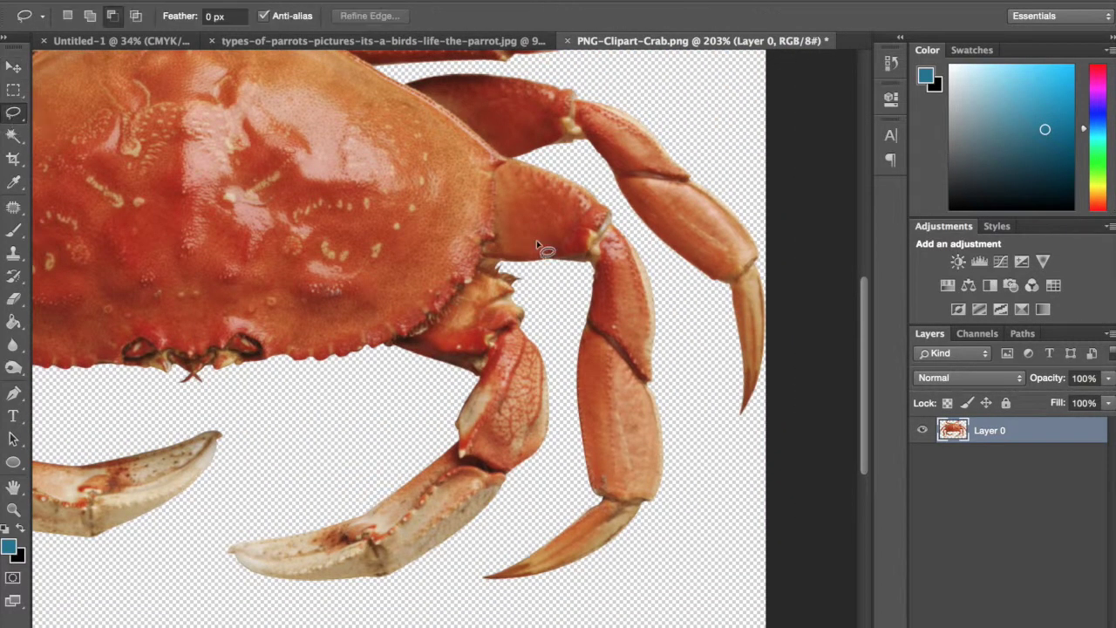
{"action": "mouse_move", "coordinate": [516, 272]}
{"action": "left_mouse_down"}
{"action": "mouse_move", "coordinate": [506, 193]}
{"action": "mouse_move", "coordinate": [538, 165]}
{"action": "mouse_move", "coordinate": [574, 165]}
{"action": "mouse_move", "coordinate": [621, 218]}
{"action": "mouse_move", "coordinate": [677, 319]}
{"action": "mouse_move", "coordinate": [706, 538]}
{"action": "mouse_move", "coordinate": [622, 589]}
{"action": "mouse_move", "coordinate": [467, 589]}
{"action": "mouse_move", "coordinate": [468, 574]}
{"action": "mouse_move", "coordinate": [554, 506]}
{"action": "mouse_move", "coordinate": [562, 308]}
{"action": "left_mouse_up"}
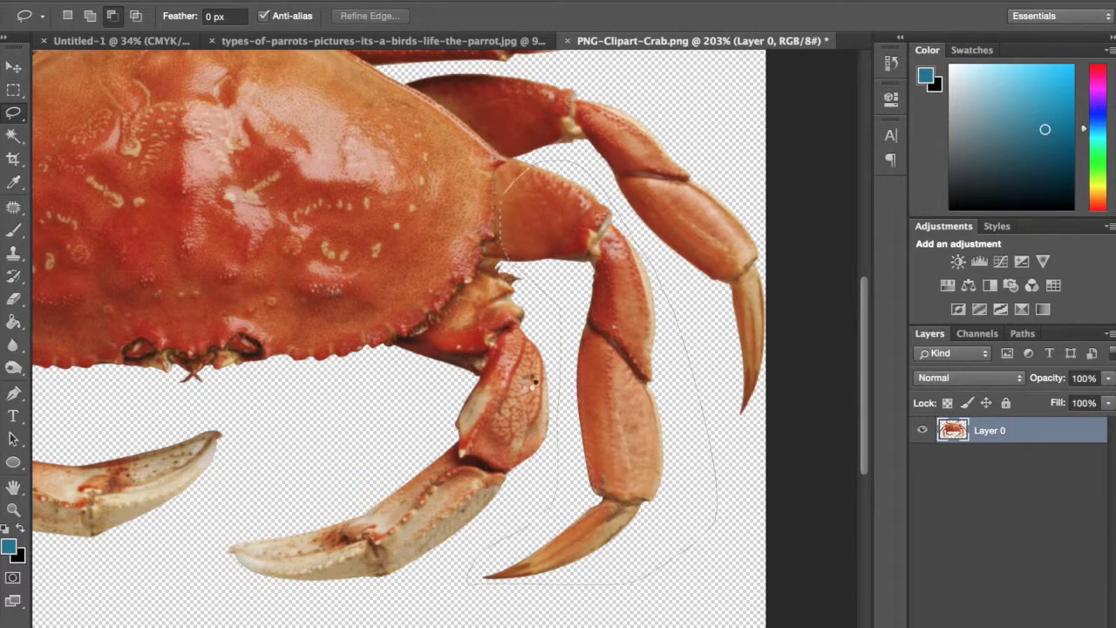
{"action": "left_click_drag", "start_coordinate": [534, 380], "coordinate": [537, 357]}
Bring the selected leg into the parrot image and rotate it to extend outward and upward from the shoulder of the nearer wing
{"action": "key", "text": "v"}
{"action": "mouse_move", "coordinate": [608, 297]}
{"action": "left_mouse_down"}
{"action": "mouse_move", "coordinate": [502, 83]}
{"action": "mouse_move", "coordinate": [392, 35]}
{"action": "mouse_move", "coordinate": [377, 46]}
{"action": "mouse_move", "coordinate": [393, 311]}
{"action": "left_mouse_up"}
{"action": "key", "text": "ctrl+t"}
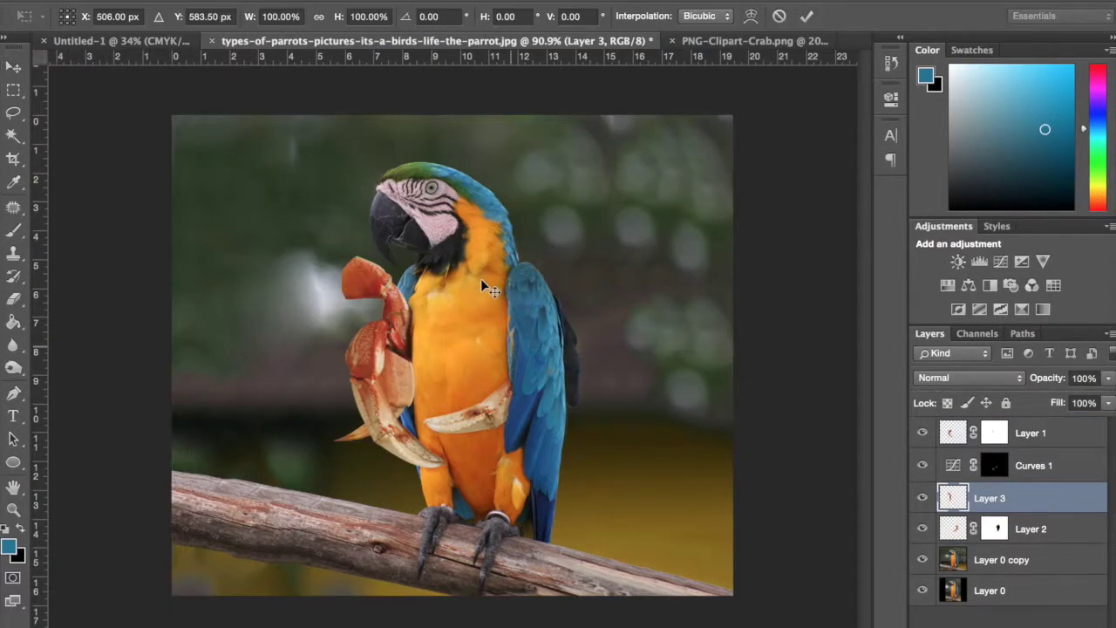
{"action": "left_click_drag", "start_coordinate": [476, 279], "coordinate": [242, 317]}
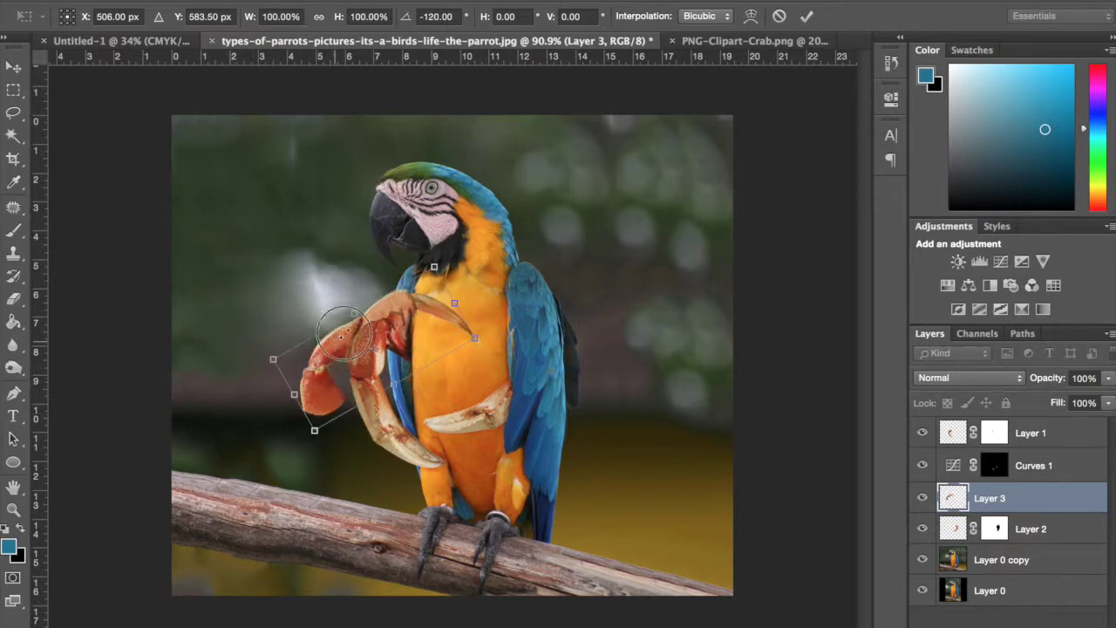
{"action": "left_click_drag", "start_coordinate": [340, 336], "coordinate": [573, 214]}
{"action": "left_click_drag", "start_coordinate": [715, 271], "coordinate": [694, 251]}
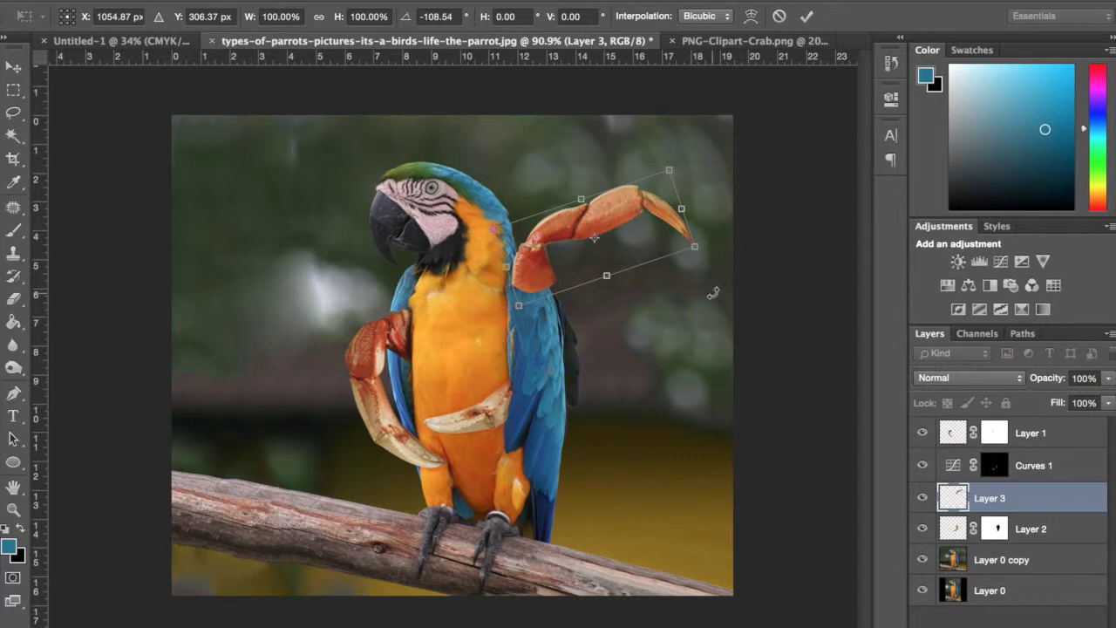
{"action": "left_click_drag", "start_coordinate": [713, 293], "coordinate": [740, 261]}
{"action": "left_click_drag", "start_coordinate": [653, 237], "coordinate": [628, 316]}
{"action": "key", "text": "Return"}
Duplicate the leg, scale the copy to 85%, rotate it 26.70° and place it below the first leg
{"action": "scroll", "coordinate": [631, 259], "scroll_direction": "up", "scroll_amount": 3}
{"action": "key", "text": "super+t"}
{"action": "left_click_drag", "start_coordinate": [752, 297], "coordinate": [752, 371]}
{"action": "left_click_drag", "start_coordinate": [701, 331], "coordinate": [726, 326]}
{"action": "key", "text": "Return"}
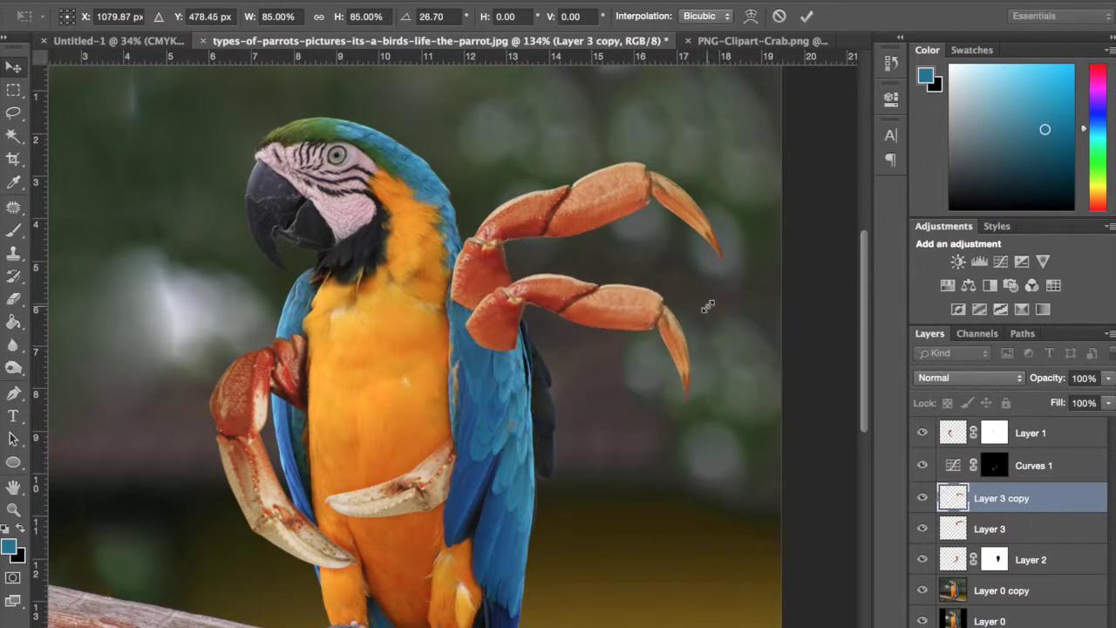
Make a second, smaller leg copy, tilt it downward and place it below the middle leg, keeping Layer 3 above both copies
{"action": "key", "text": "super+["}
{"action": "left_click_drag", "start_coordinate": [618, 294], "coordinate": [623, 386]}
{"action": "key", "text": "super+t"}
{"action": "left_click_drag", "start_coordinate": [700, 495], "coordinate": [641, 461]}
{"action": "left_click_drag", "start_coordinate": [723, 449], "coordinate": [703, 480]}
{"action": "key", "text": "Return"}
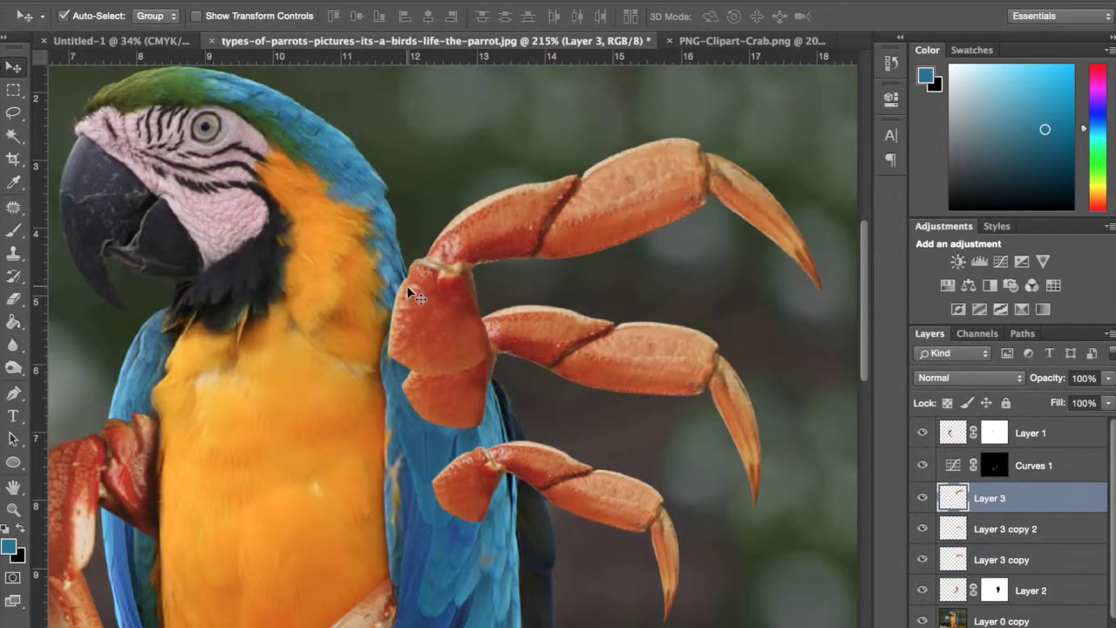
Lower Layer 3's fill to 32% to reveal the wing and mask out the upper leg's base where it overlaps the wing
{"action": "key", "text": "shift+3"}
{"action": "key", "text": "shift+2"}
{"action": "scroll", "coordinate": [438, 304], "scroll_direction": "up", "scroll_amount": 3}
{"action": "scroll", "coordinate": [436, 299], "scroll_direction": "down", "scroll_amount": 4}
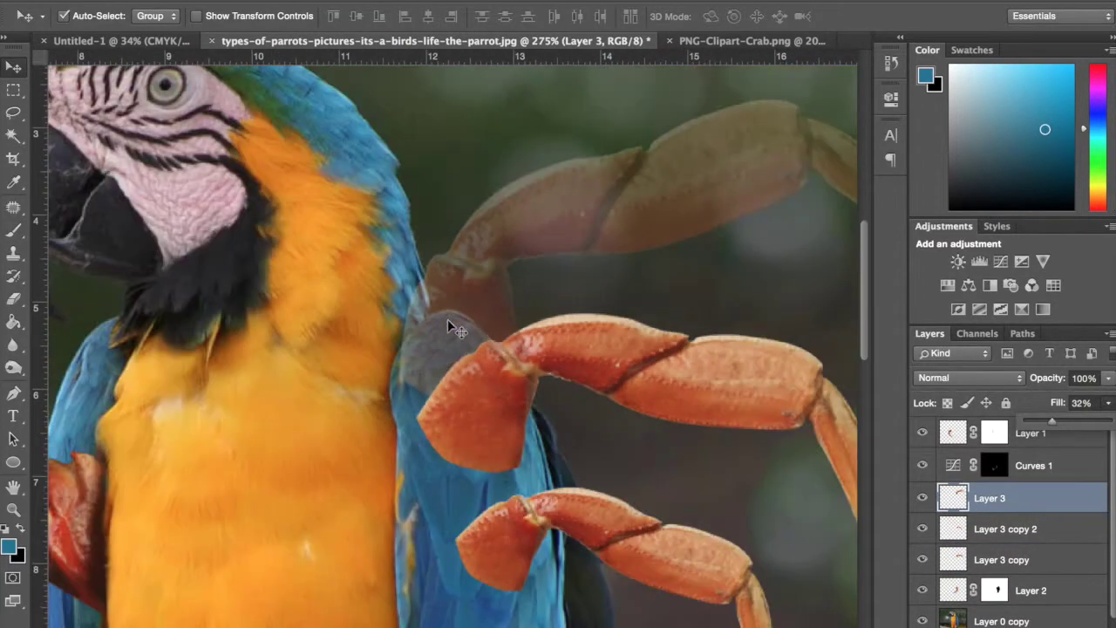
{"action": "key", "text": "shift+0"}
{"action": "key", "text": "b"}
{"action": "left_click_drag", "start_coordinate": [440, 383], "coordinate": [499, 382]}
Restore Layer 3's fill to 100% and paint black on its mask over the remaining leg base with an 80 px brush
{"action": "key", "text": "0"}
{"action": "key", "text": "]"}
{"action": "key", "text": "]"}
{"action": "key", "text": "]"}
{"action": "key", "text": "]"}
{"action": "key", "text": "]"}
{"action": "key", "text": "]"}
{"action": "key", "text": "]"}
{"action": "key", "text": "]"}
{"action": "mouse_move", "coordinate": [473, 417]}
{"action": "left_mouse_down"}
{"action": "mouse_move", "coordinate": [511, 391]}
{"action": "mouse_move", "coordinate": [462, 349]}
{"action": "mouse_move", "coordinate": [462, 374]}
{"action": "mouse_move", "coordinate": [454, 364]}
{"action": "mouse_move", "coordinate": [523, 379]}
{"action": "mouse_move", "coordinate": [523, 397]}
{"action": "left_mouse_up"}
{"action": "scroll", "coordinate": [680, 430], "scroll_direction": "down", "scroll_amount": 2}
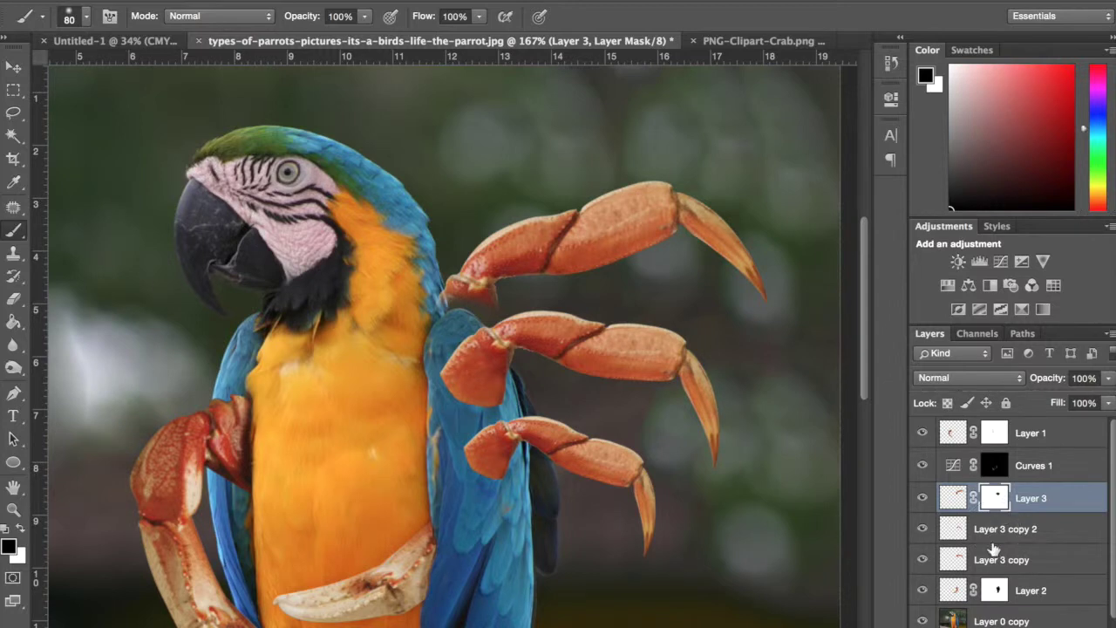
Add masks to Layer 3 copy 2 and Layer 3 copy and paint out both leg bases where they cover the wing
{"action": "left_click", "coordinate": [992, 541]}
{"action": "left_click", "coordinate": [1001, 625]}
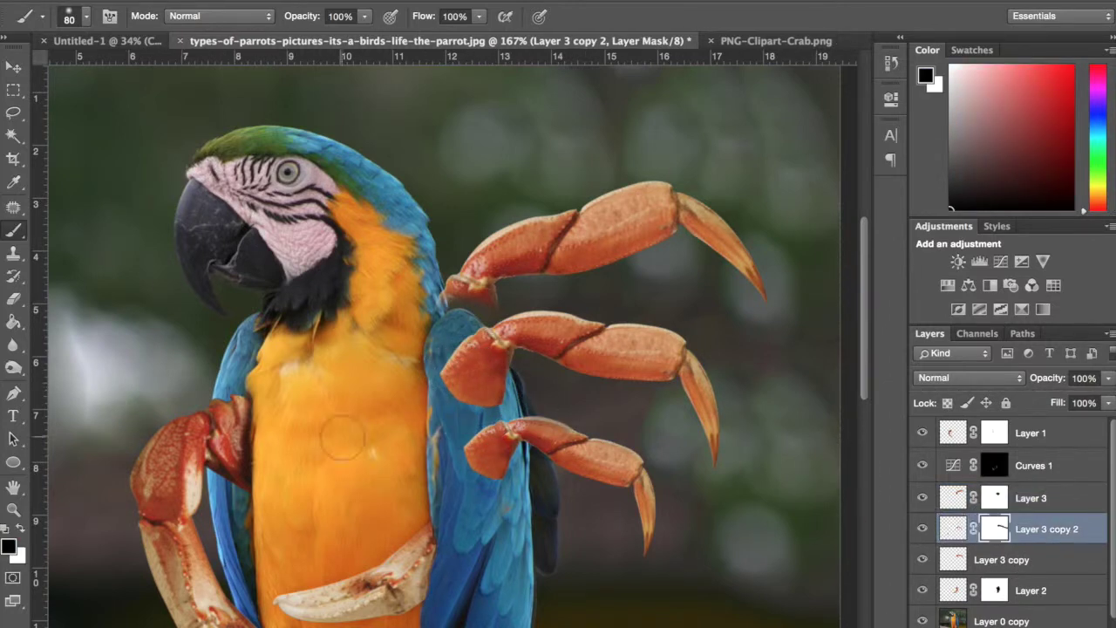
{"action": "left_click_drag", "start_coordinate": [503, 426], "coordinate": [449, 462]}
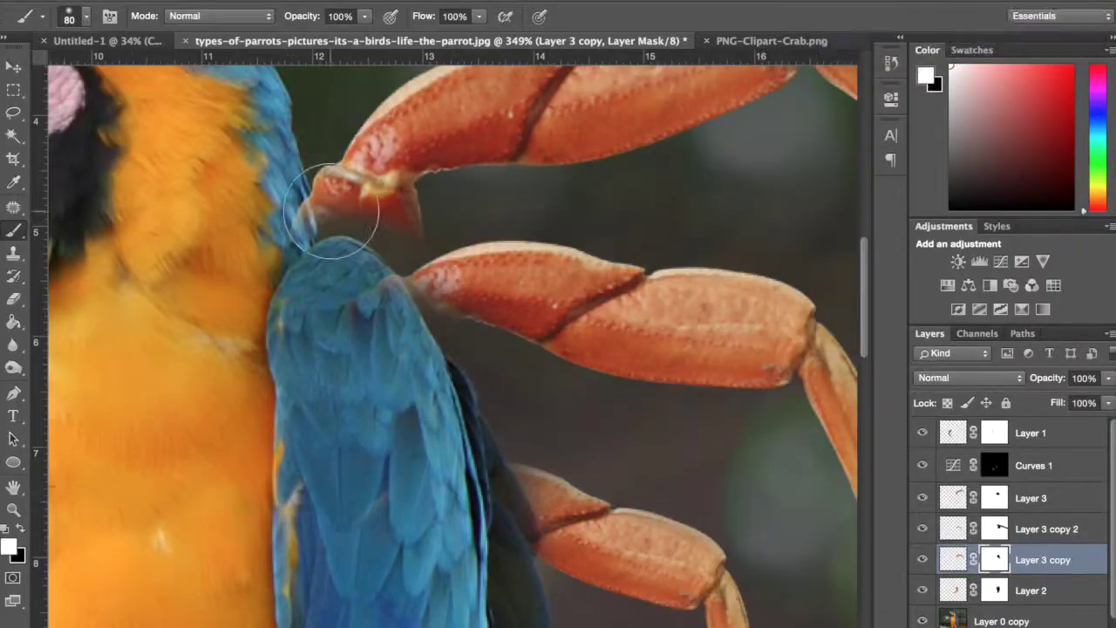
{"action": "scroll", "coordinate": [331, 211], "scroll_direction": "up", "scroll_amount": 5}
{"action": "left_click", "coordinate": [995, 498]}
{"action": "key", "text": "x"}
{"action": "left_click", "coordinate": [994, 559]}
{"action": "left_click_drag", "start_coordinate": [424, 361], "coordinate": [471, 410]}
Paint white on Layer 3's mask to bring back the upper leg's base down to the wing's edge
{"action": "left_click", "coordinate": [994, 498]}
{"action": "key", "text": "x"}
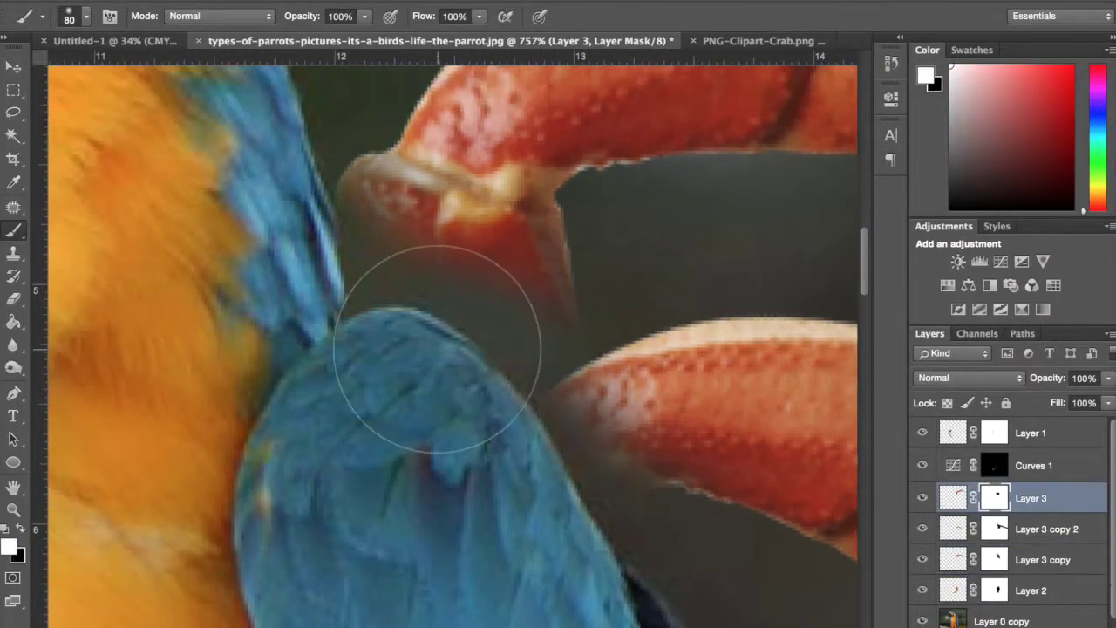
{"action": "mouse_move", "coordinate": [439, 348]}
{"action": "left_mouse_down"}
{"action": "mouse_move", "coordinate": [376, 261]}
{"action": "mouse_move", "coordinate": [426, 306]}
{"action": "mouse_move", "coordinate": [421, 239]}
{"action": "mouse_move", "coordinate": [470, 264]}
{"action": "left_mouse_up"}
{"action": "scroll", "coordinate": [524, 323], "scroll_direction": "right", "scroll_amount": 4}
Raise Layer 3 copy above Layer 3 and refine the middle leg's joint along the wing edge with a small white mask brush
{"action": "left_click", "coordinate": [590, 333], "text": "super"}
{"action": "scroll", "coordinate": [723, 296], "scroll_direction": "down", "scroll_amount": 3}
{"action": "left_click", "coordinate": [995, 559]}
{"action": "key", "text": "bracketright"}
{"action": "key", "text": "bracketright"}
{"action": "key", "text": "bracketright"}
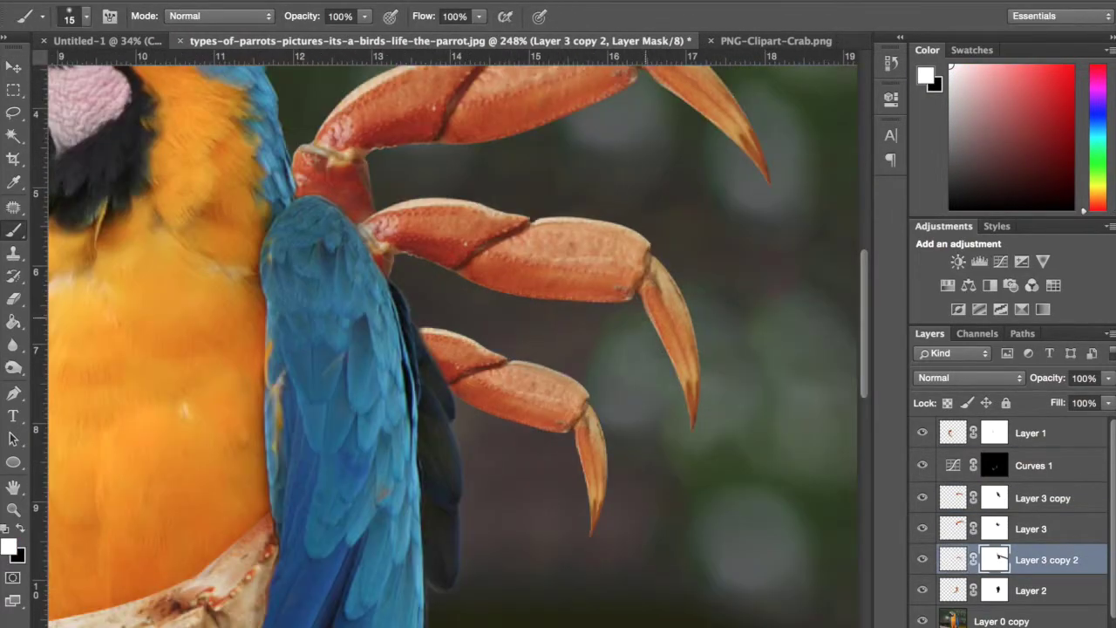
{"action": "scroll", "coordinate": [646, 317], "scroll_direction": "up", "scroll_amount": 1}
{"action": "scroll", "coordinate": [646, 318], "scroll_direction": "left", "scroll_amount": 2}
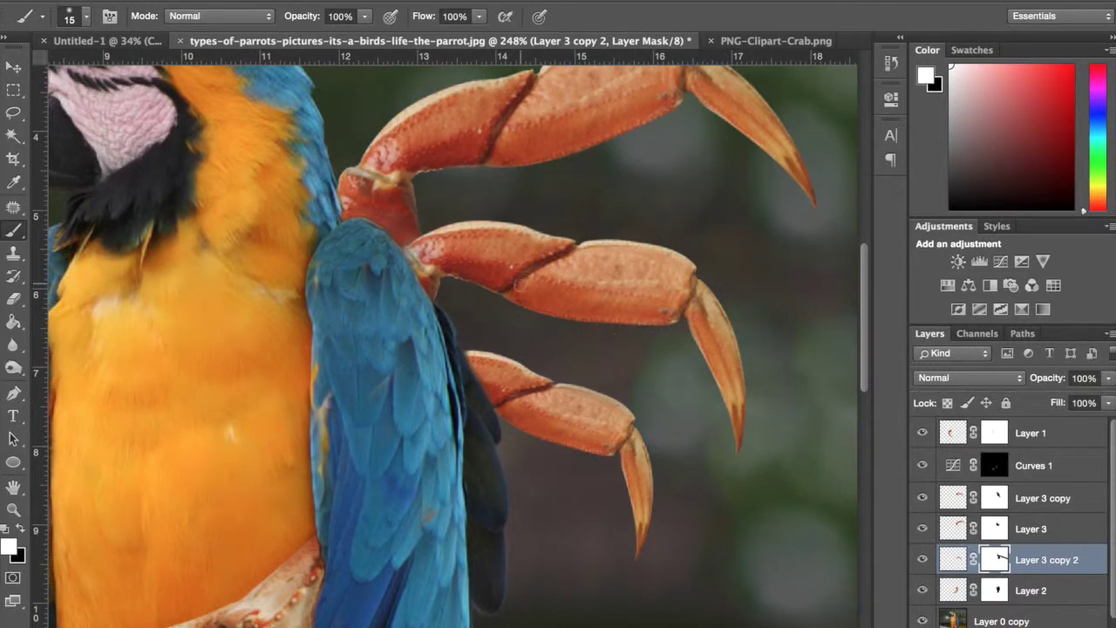
{"action": "scroll", "coordinate": [514, 295], "scroll_direction": "up", "scroll_amount": 2}
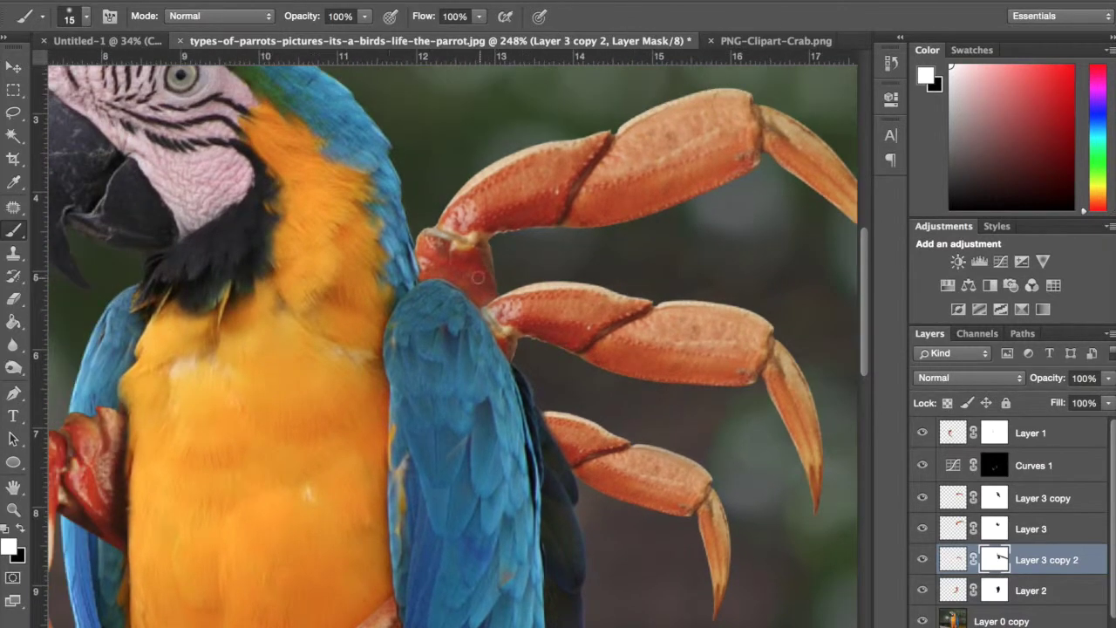
Set the brush opacity to 5% and dab white on Layer 3 copy's mask near the wing's shoulder
{"action": "left_click", "coordinate": [996, 498]}
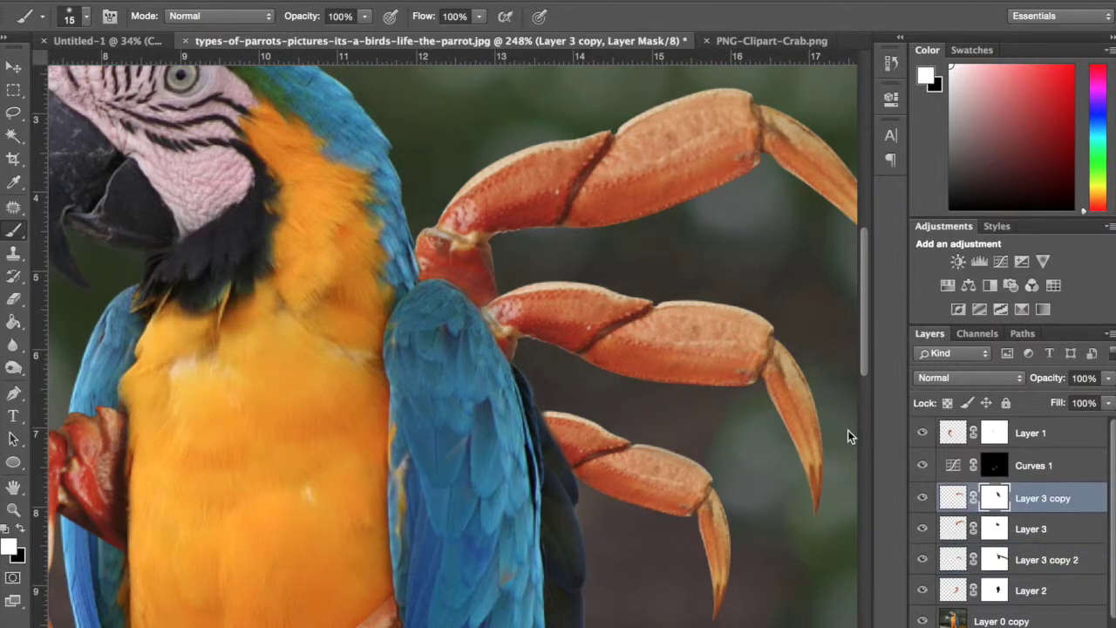
{"action": "left_click", "coordinate": [365, 16]}
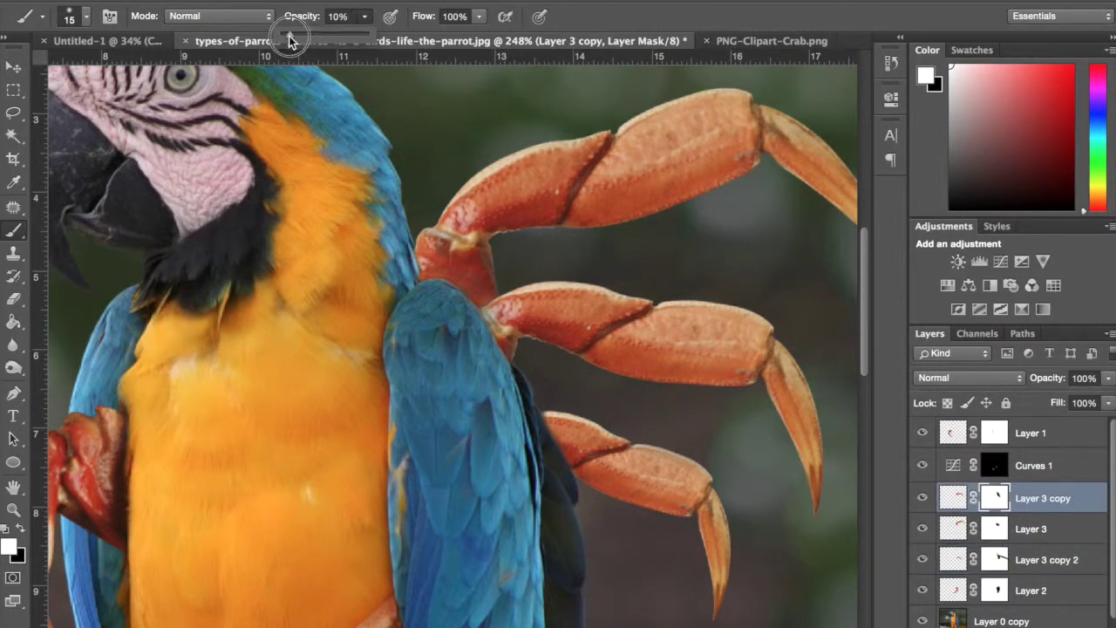
{"action": "left_click_drag", "start_coordinate": [289, 36], "coordinate": [286, 36]}
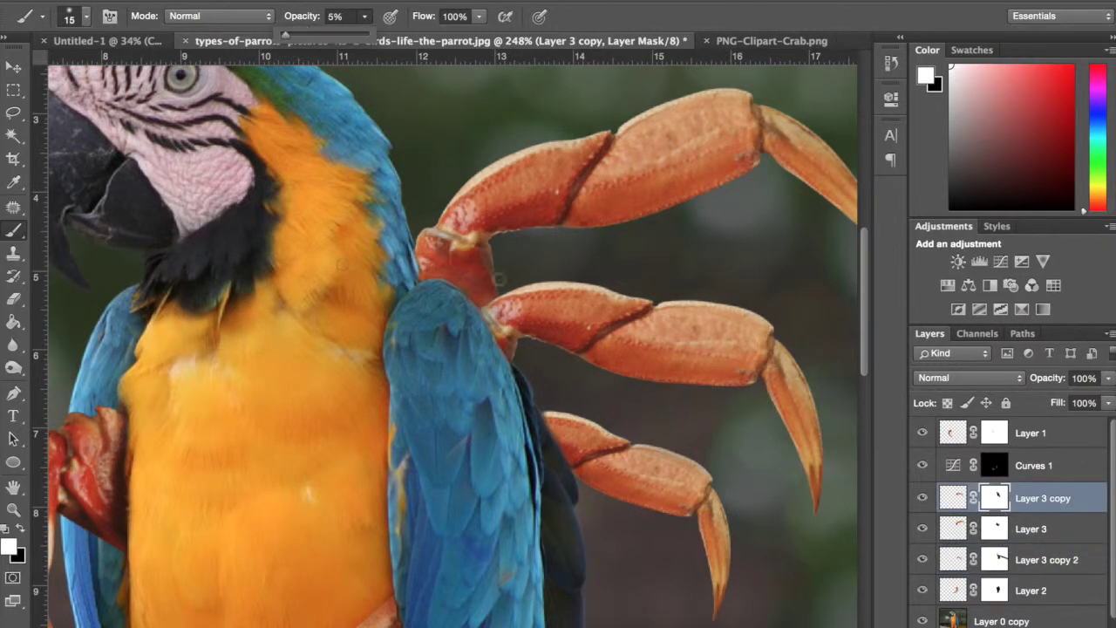
{"action": "left_click", "coordinate": [426, 304]}
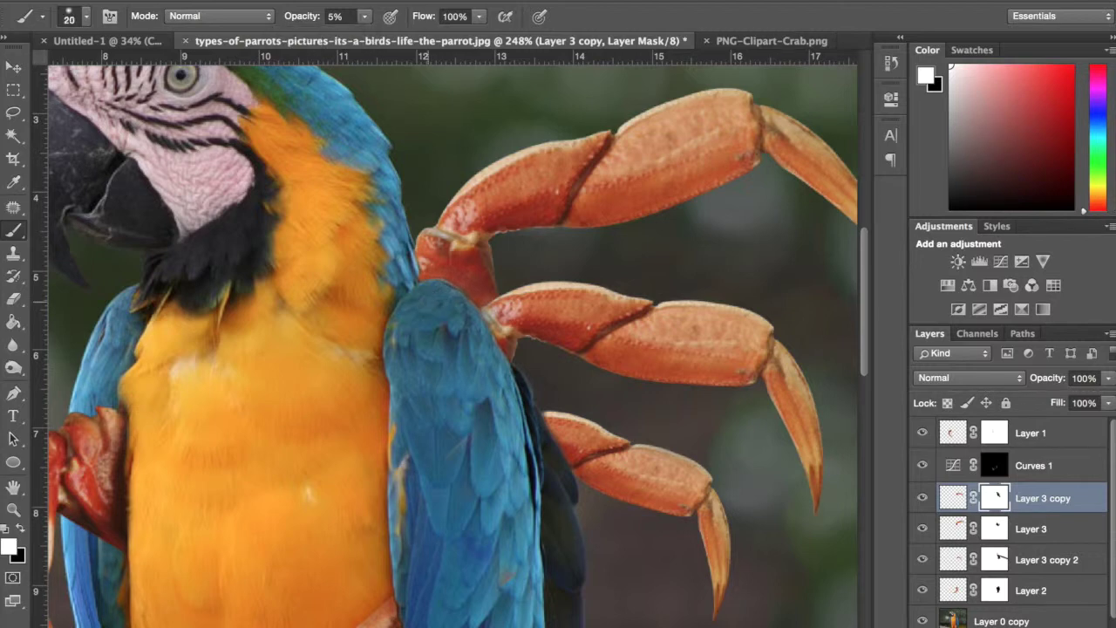
Paint black on Layer 3 copy's mask over the middle leg's base with a 45 px brush, comparing the layer hidden and shown
{"action": "key", "text": "bracketright"}
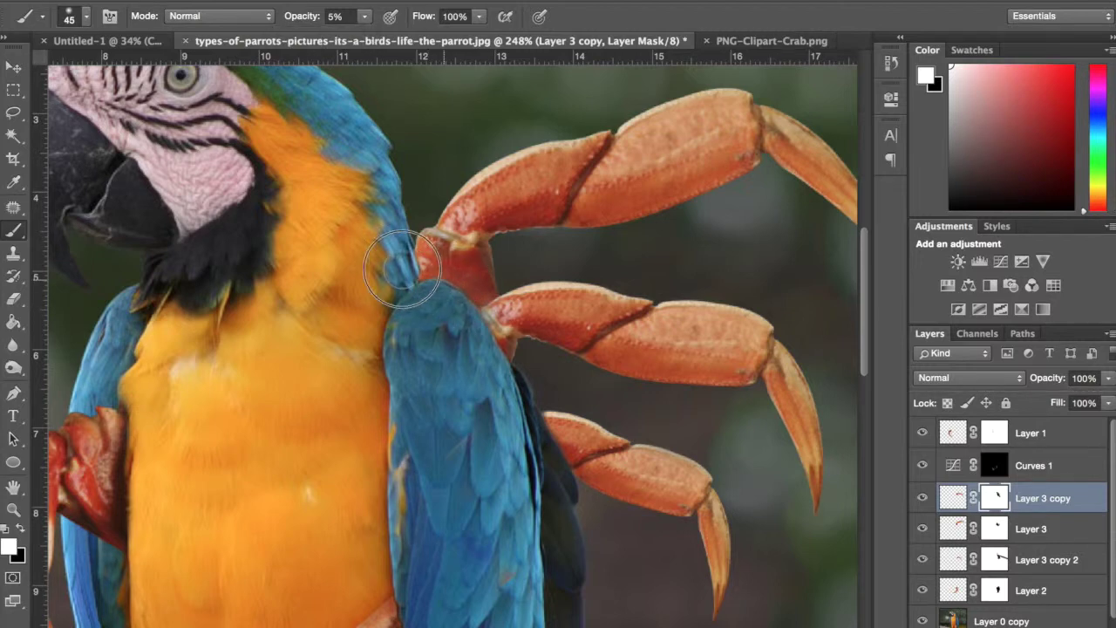
{"action": "left_click", "coordinate": [20, 531]}
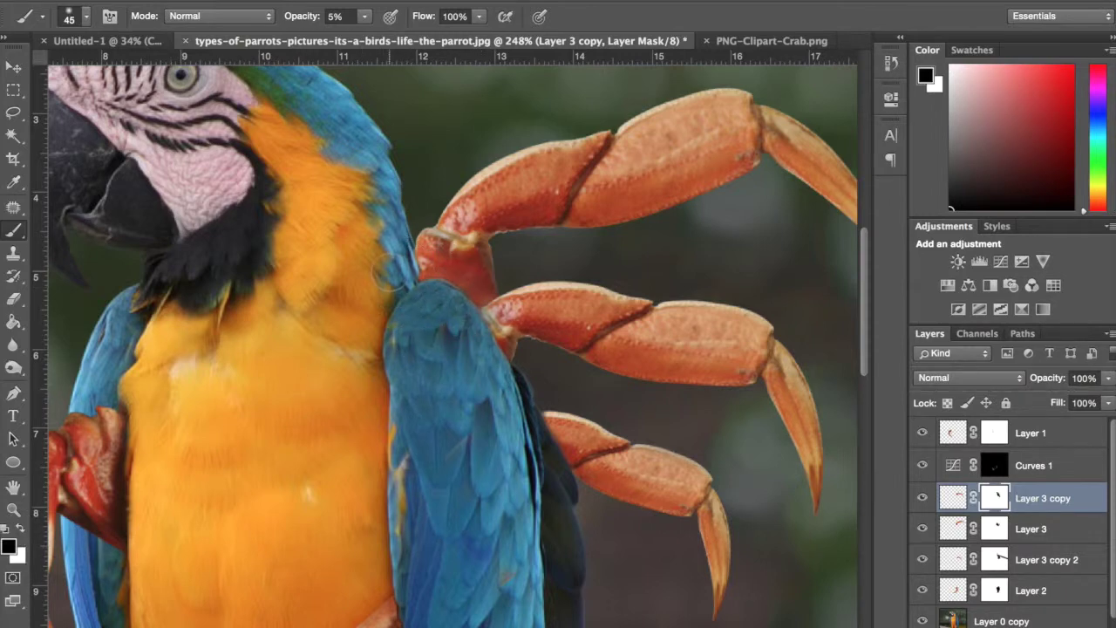
{"action": "left_click_drag", "start_coordinate": [467, 301], "coordinate": [528, 371]}
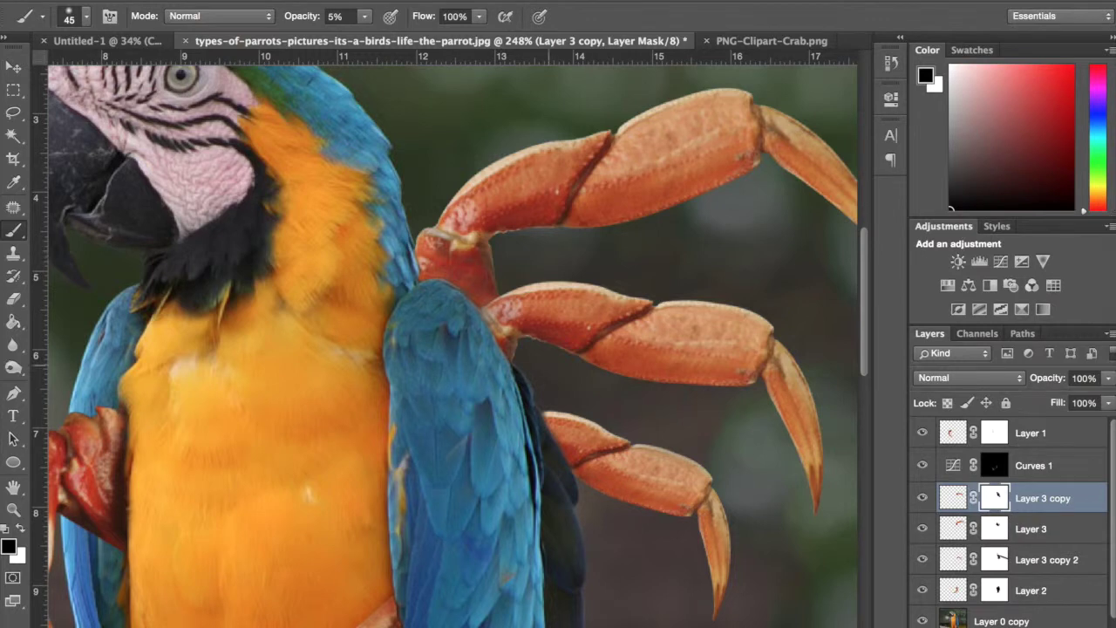
{"action": "left_click", "coordinate": [916, 499]}
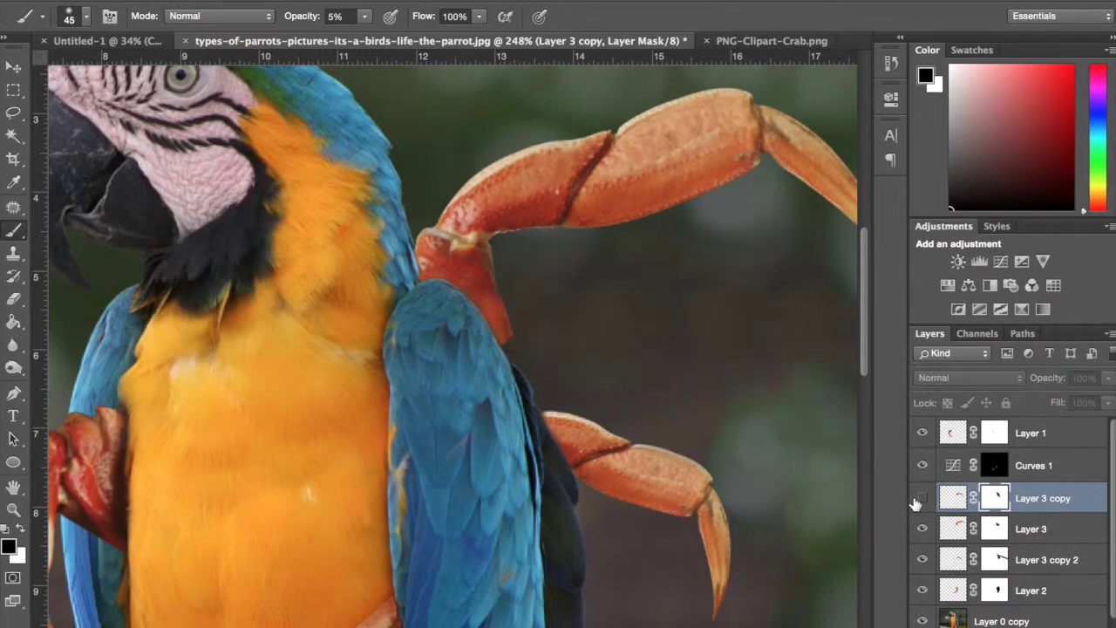
{"action": "left_click", "coordinate": [916, 499]}
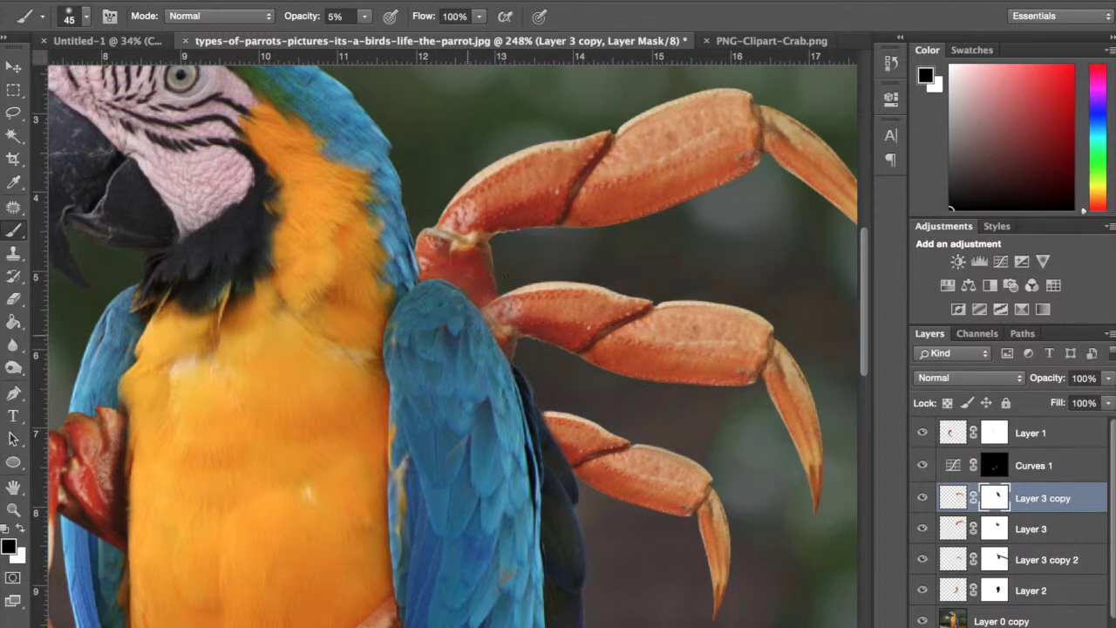
{"action": "mouse_move", "coordinate": [475, 315]}
{"action": "left_mouse_down"}
{"action": "mouse_move", "coordinate": [523, 371]}
{"action": "mouse_move", "coordinate": [486, 291]}
{"action": "mouse_move", "coordinate": [526, 361]}
{"action": "mouse_move", "coordinate": [470, 303]}
{"action": "left_mouse_up"}
Paint black at 5% opacity on Layer 3's mask along the upper leg's base where it meets the wing
{"action": "key", "text": "v"}
{"action": "left_click", "coordinate": [458, 265]}
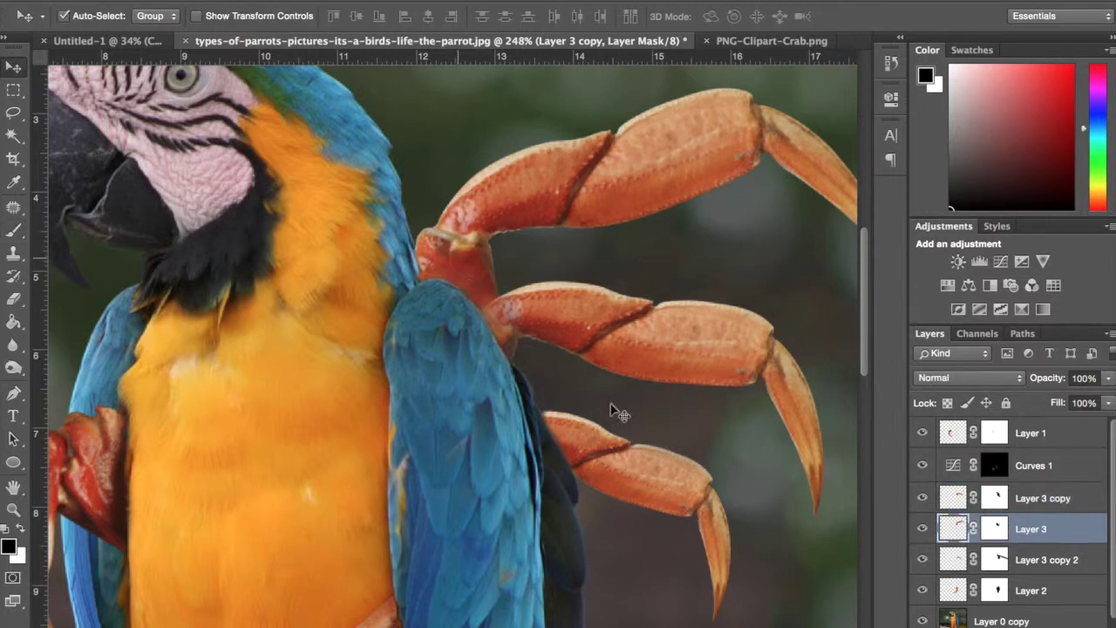
{"action": "left_click", "coordinate": [987, 530]}
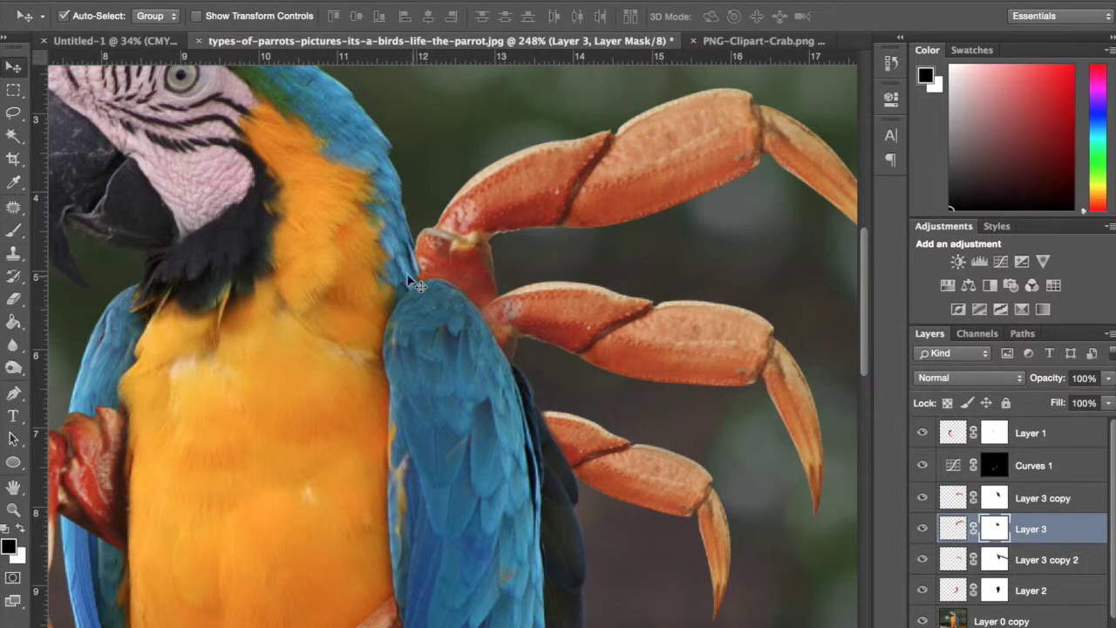
{"action": "key", "text": "b"}
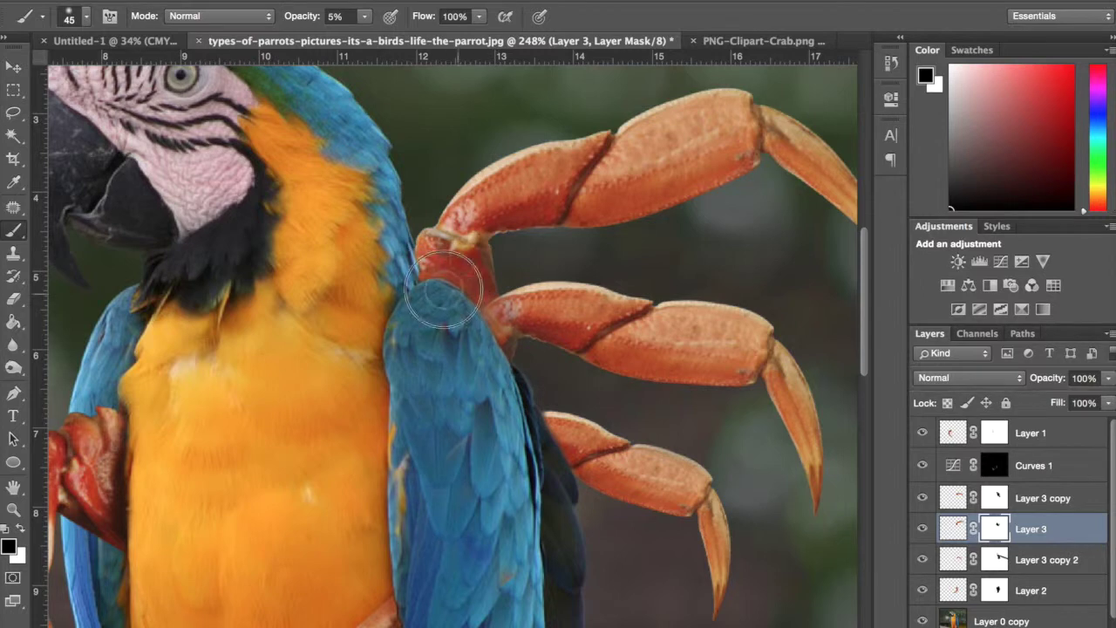
{"action": "mouse_move", "coordinate": [508, 318]}
{"action": "left_mouse_down"}
{"action": "mouse_move", "coordinate": [491, 335]}
{"action": "mouse_move", "coordinate": [423, 284]}
{"action": "mouse_move", "coordinate": [443, 291]}
{"action": "left_mouse_up"}
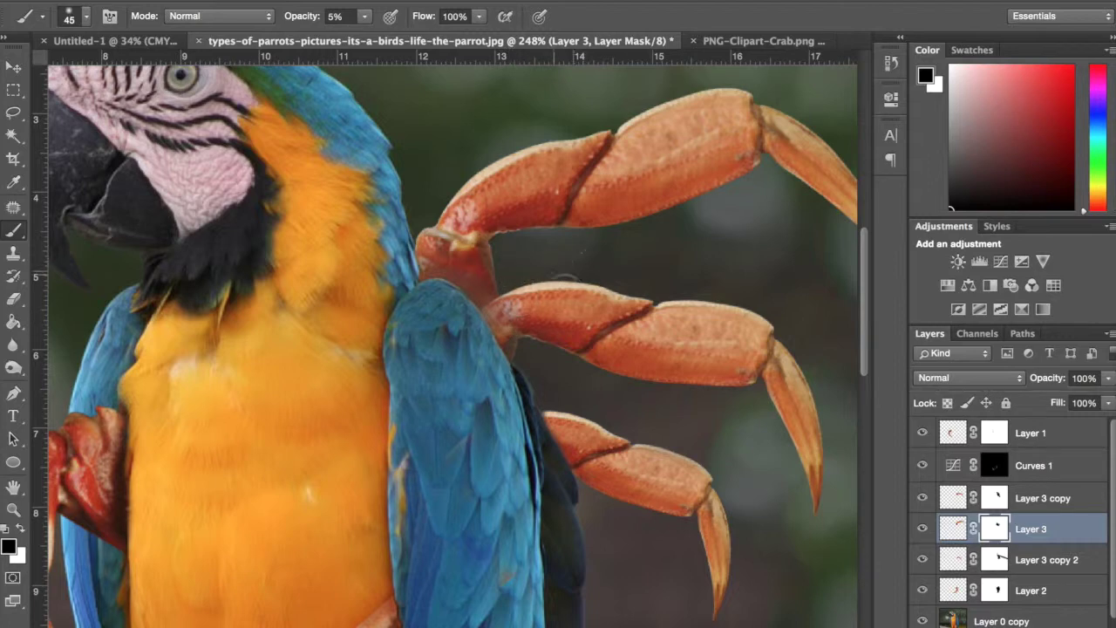
Select Layer 3 copy 2 and compare the image with the lowest leg hidden and shown
{"action": "left_click", "coordinate": [939, 559]}
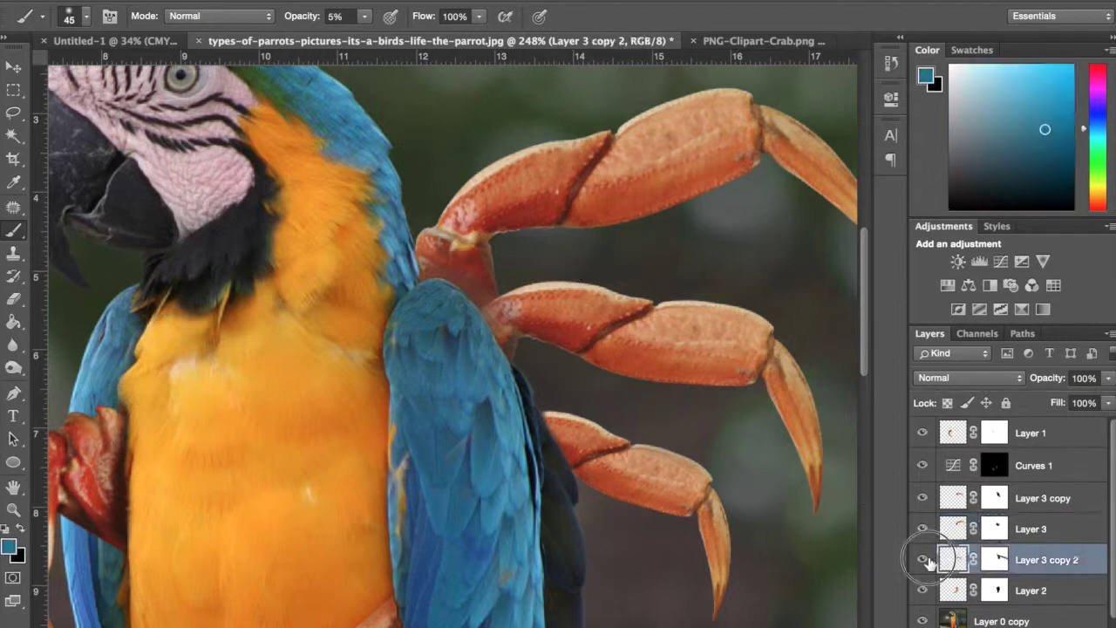
{"action": "left_click", "coordinate": [923, 560]}
{"action": "left_click", "coordinate": [923, 559]}
{"action": "left_click", "coordinate": [923, 559]}
{"action": "left_click", "coordinate": [923, 559]}
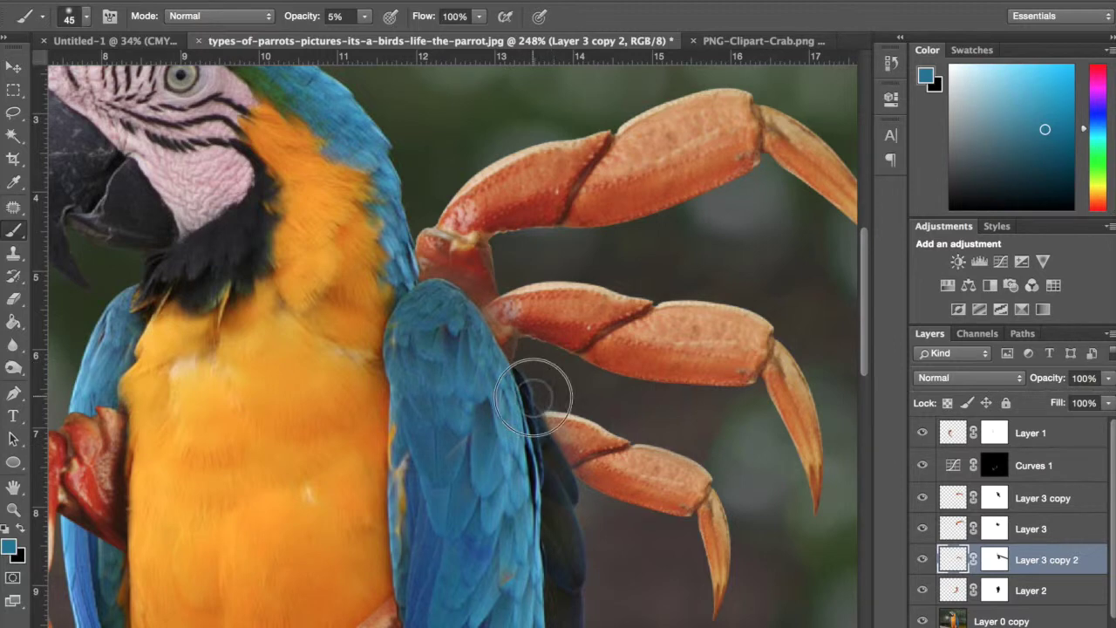
Set the brush opacity to 100%, undo the stray stroke over the wing, and target Layer 3 copy 2's mask
{"action": "left_click", "coordinate": [366, 19]}
{"action": "left_click_drag", "start_coordinate": [367, 35], "coordinate": [509, 48]}
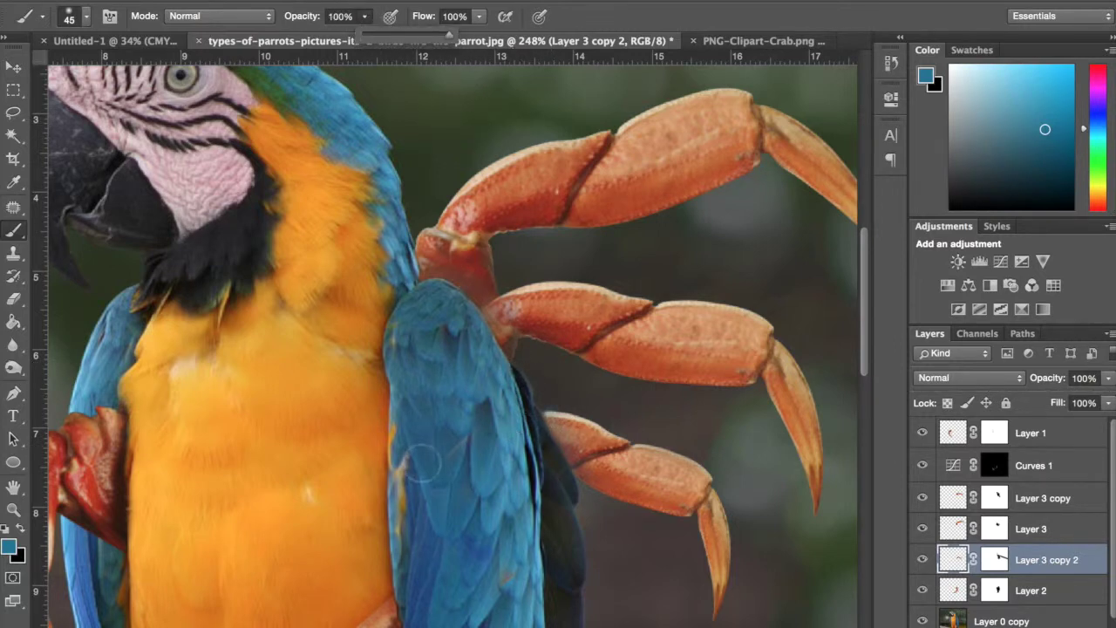
{"action": "left_click", "coordinate": [453, 446]}
{"action": "mouse_move", "coordinate": [454, 447]}
{"action": "left_mouse_down"}
{"action": "mouse_move", "coordinate": [417, 453]}
{"action": "mouse_move", "coordinate": [407, 364]}
{"action": "mouse_move", "coordinate": [382, 451]}
{"action": "mouse_move", "coordinate": [377, 563]}
{"action": "mouse_move", "coordinate": [369, 519]}
{"action": "left_mouse_up"}
{"action": "key", "text": "ctrl+z"}
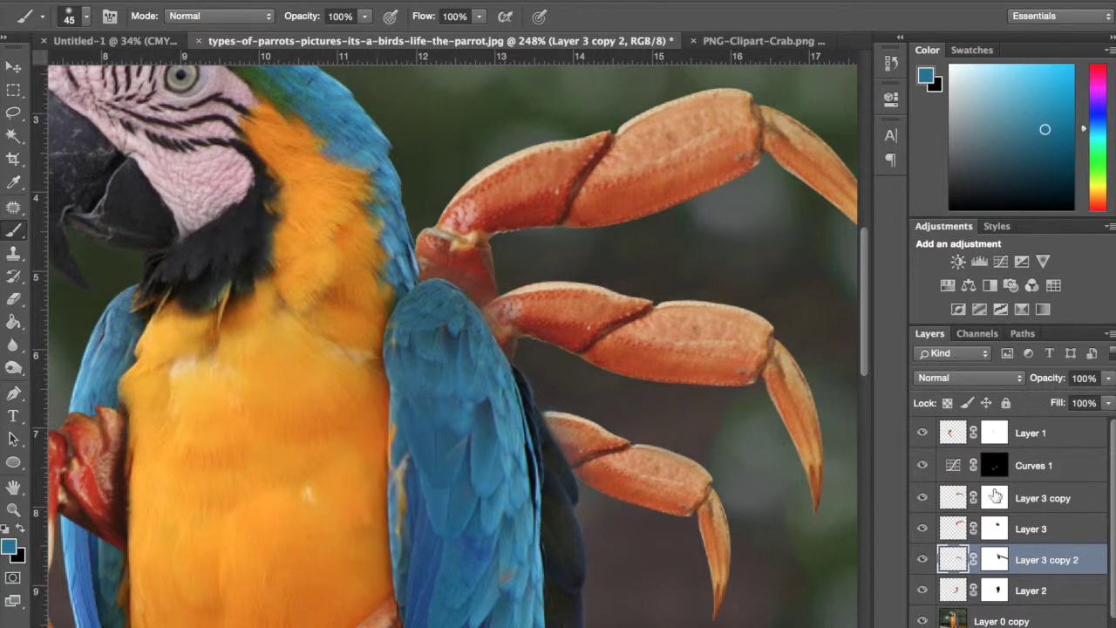
{"action": "left_click", "coordinate": [995, 562]}
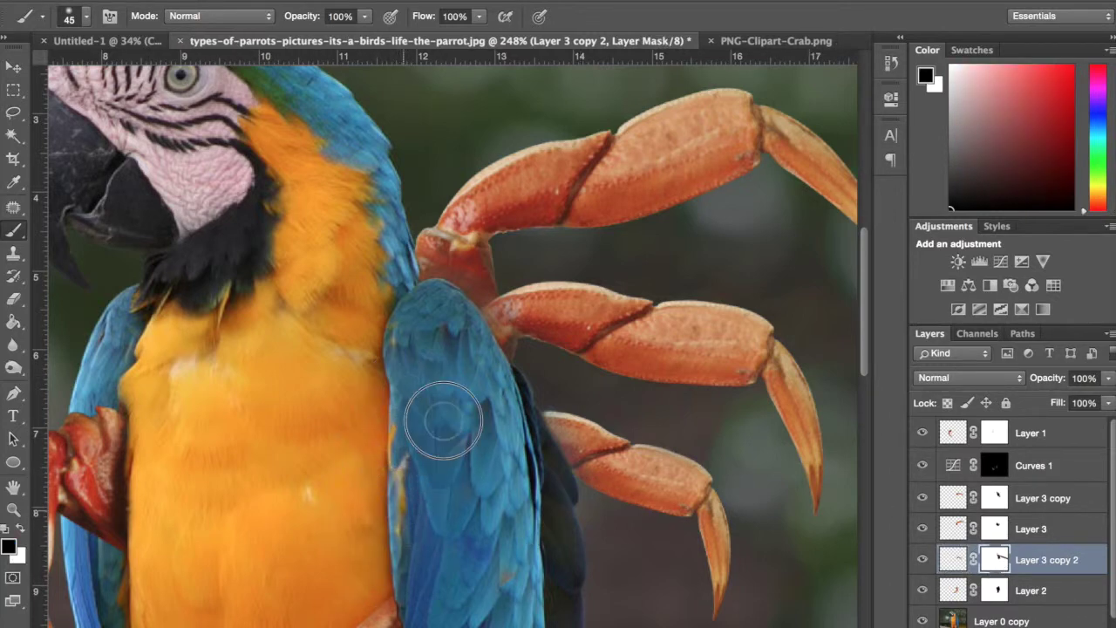
{"action": "scroll", "coordinate": [442, 399], "scroll_direction": "down", "scroll_amount": 8}
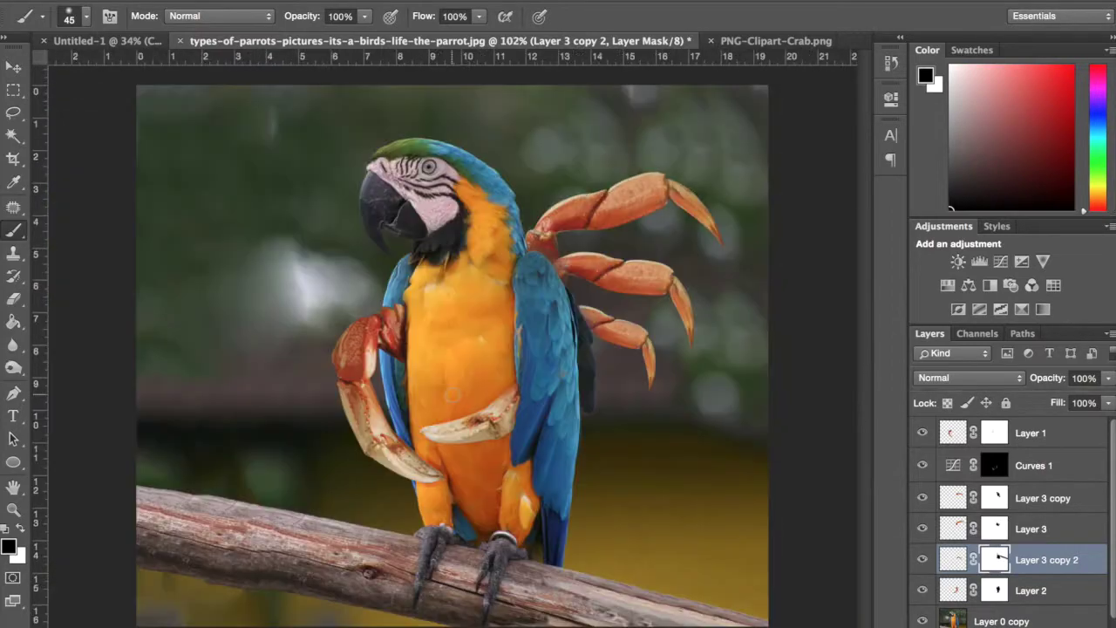
{"action": "scroll", "coordinate": [493, 298], "scroll_direction": "up", "scroll_amount": 4}
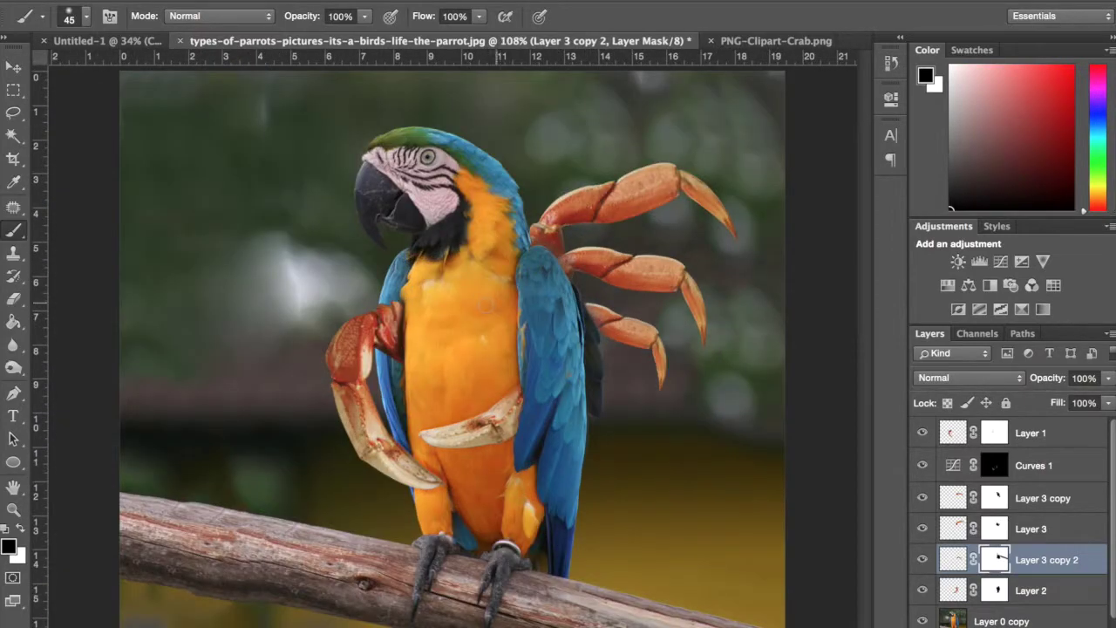
Select Layer 3 copy, Layer 3 and Layer 3 copy 2 together and place duplicates of the three legs on the parrot's opposite side
{"action": "key", "text": "v"}
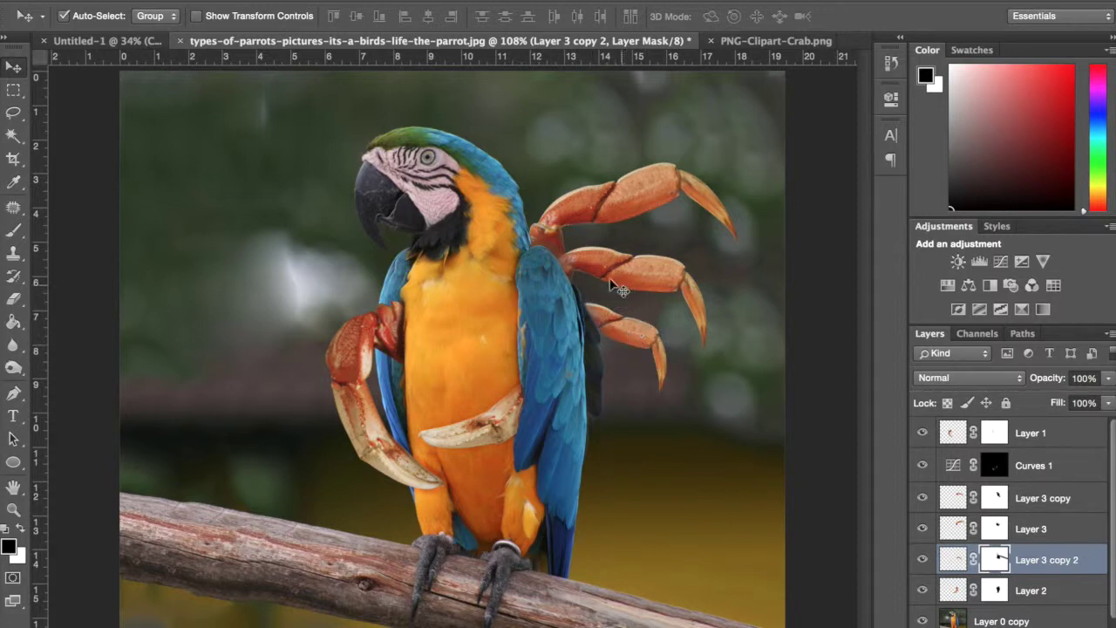
{"action": "left_click", "coordinate": [813, 343]}
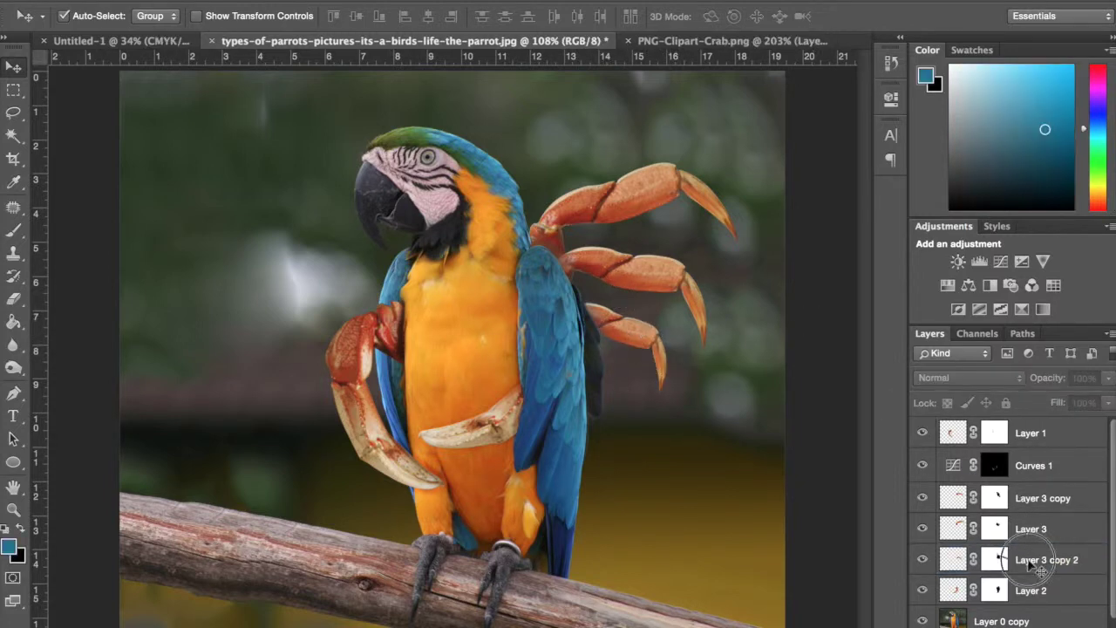
{"action": "left_click", "coordinate": [1029, 560]}
{"action": "left_click", "coordinate": [1026, 498], "text": "shift"}
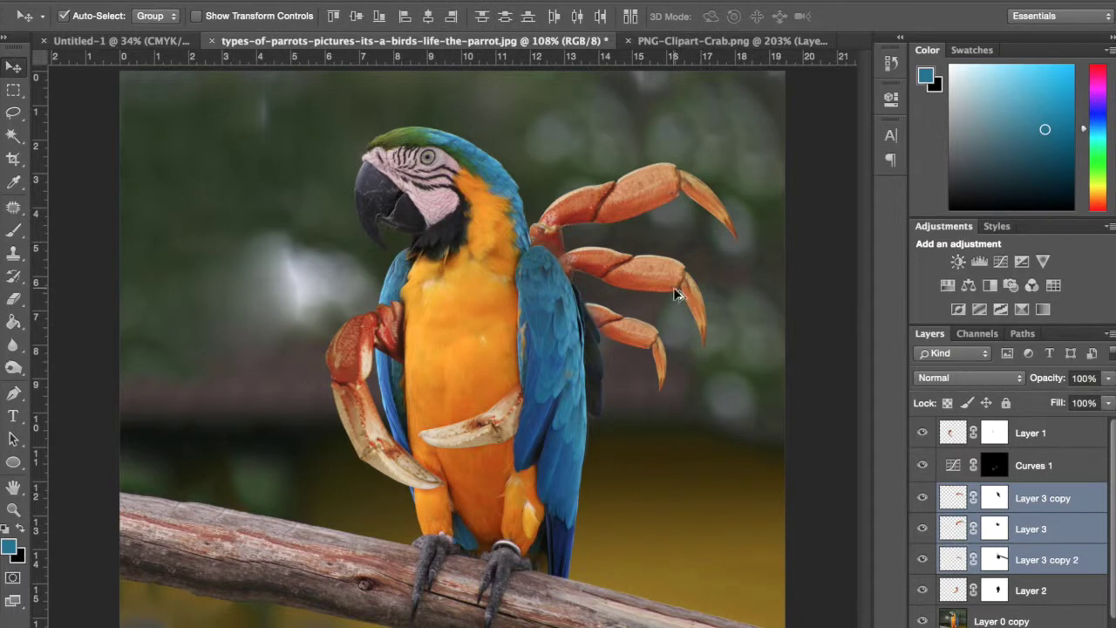
{"action": "left_click_drag", "start_coordinate": [649, 260], "coordinate": [198, 296]}
Flip the three duplicated legs horizontally and move them against the parrot's shoulder on the beak side
{"action": "left_click", "coordinate": [172, 1]}
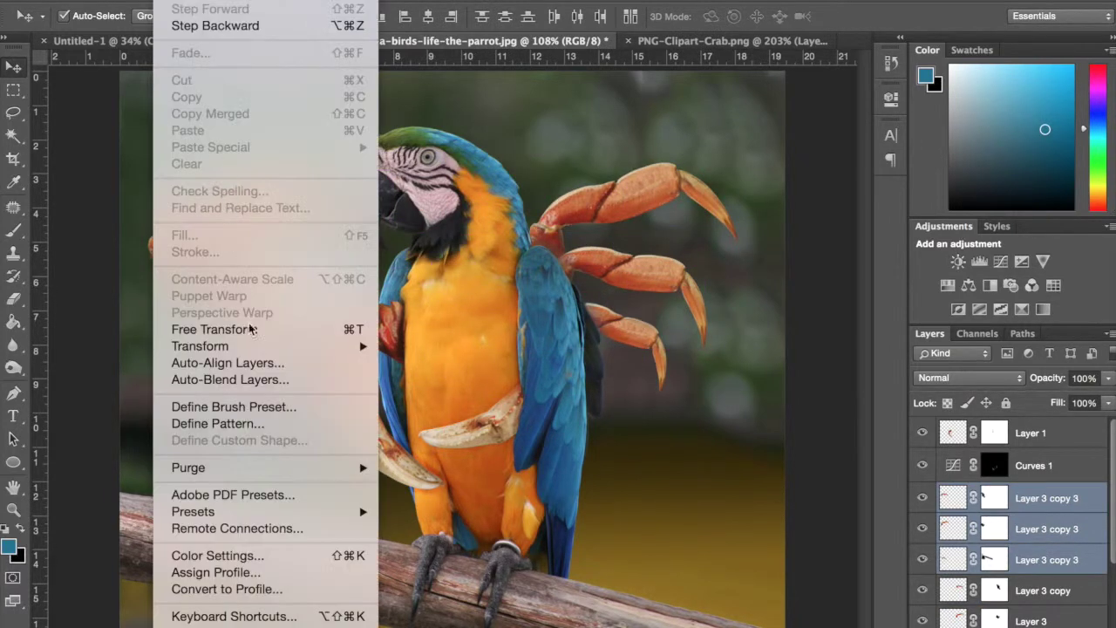
{"action": "mouse_move", "coordinate": [254, 348]}
{"action": "left_click", "coordinate": [486, 541]}
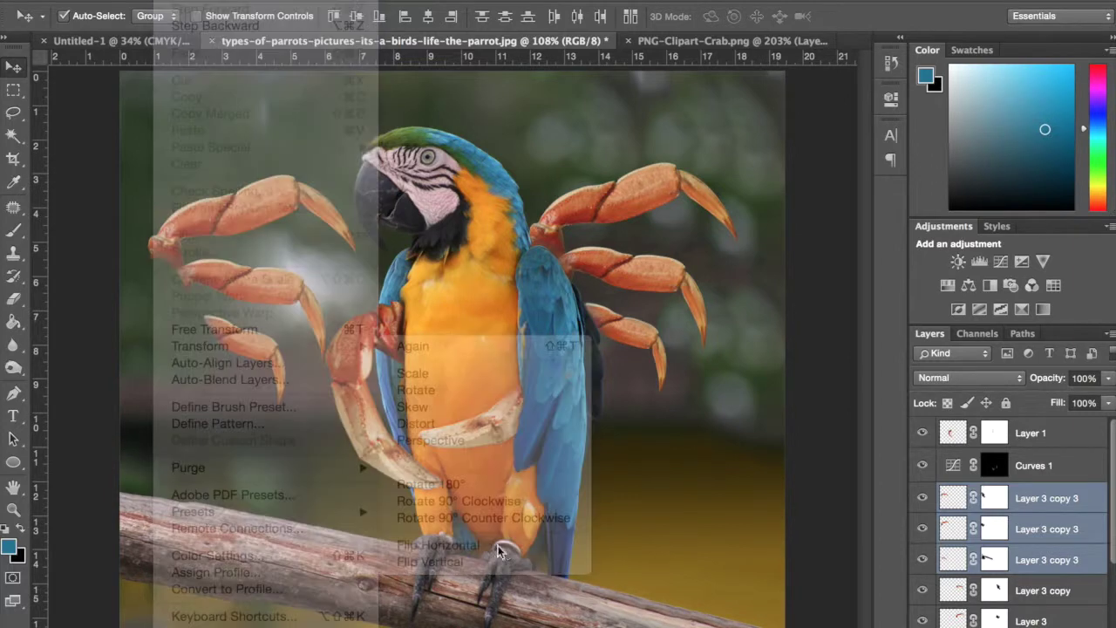
{"action": "left_click_drag", "start_coordinate": [323, 248], "coordinate": [403, 273]}
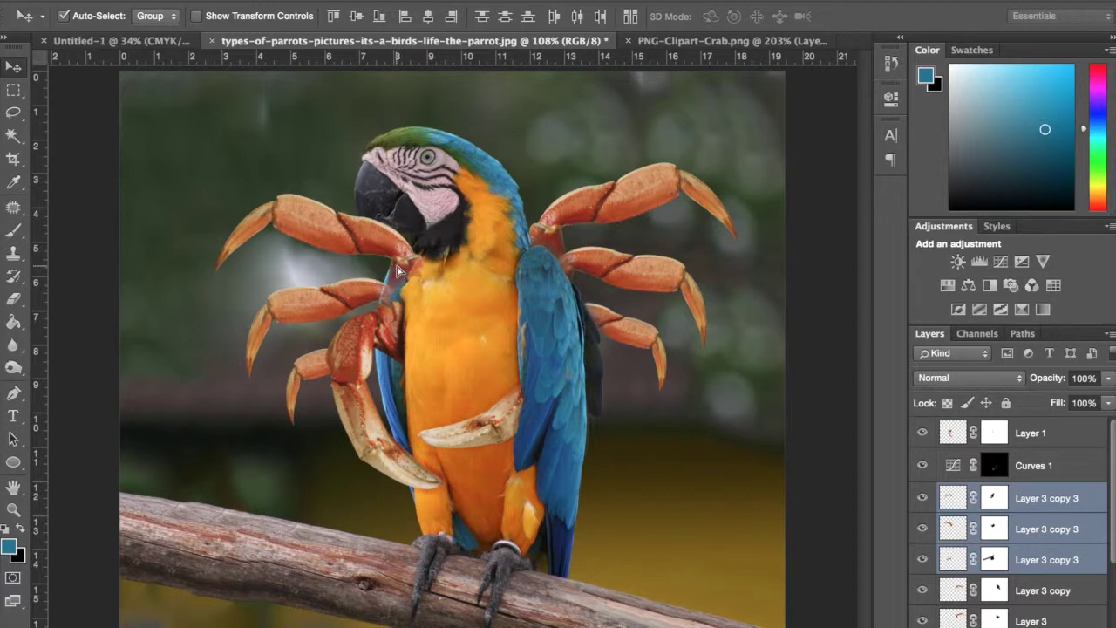
Rotate the three duplicated legs by about 9 degrees
{"action": "key", "text": "ctrl+t"}
{"action": "left_click_drag", "start_coordinate": [513, 290], "coordinate": [521, 315]}
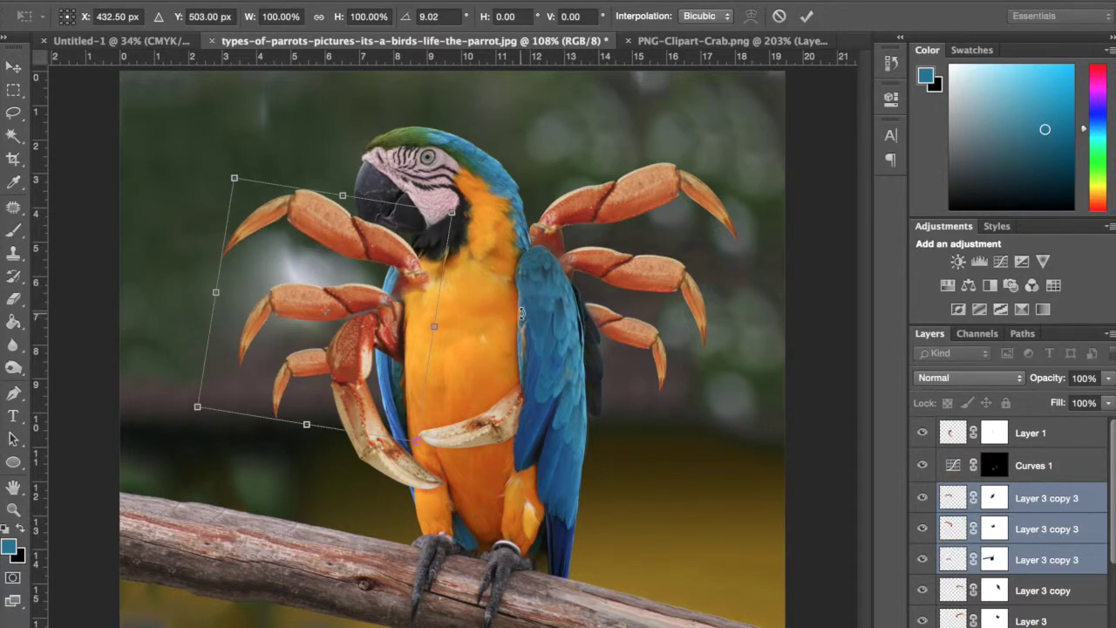
{"action": "key", "text": "Return"}
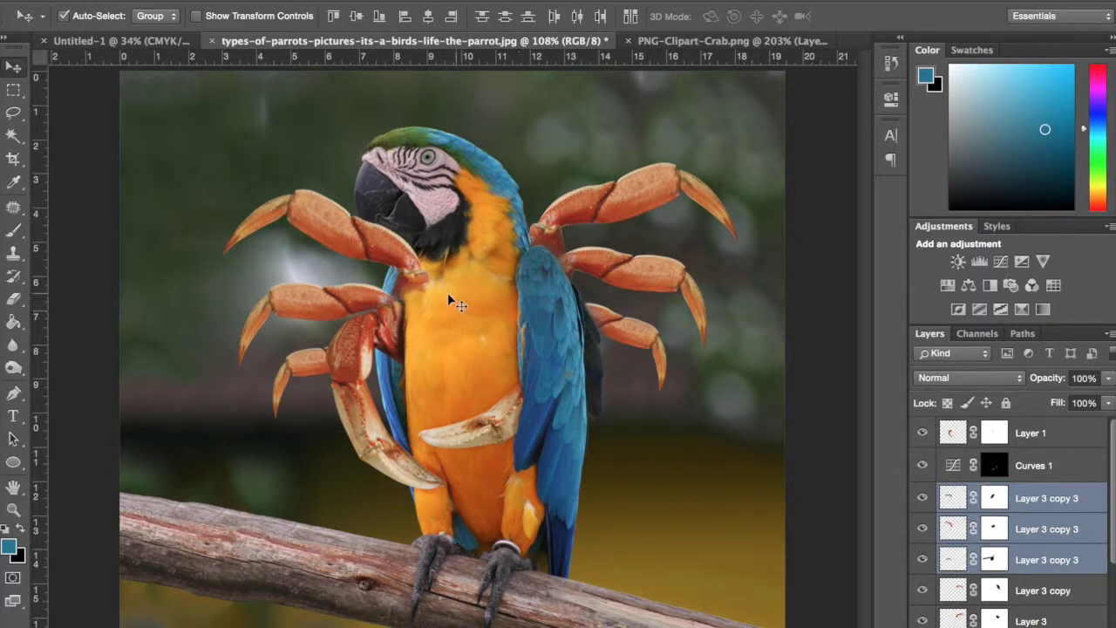
Reorder the three Layer 3 copy 3 layers so they sit directly above Layer 0 copy and below Layer 2
{"action": "scroll", "coordinate": [448, 293], "scroll_direction": "up", "scroll_amount": 3}
{"action": "scroll", "coordinate": [416, 279], "scroll_direction": "up", "scroll_amount": 3}
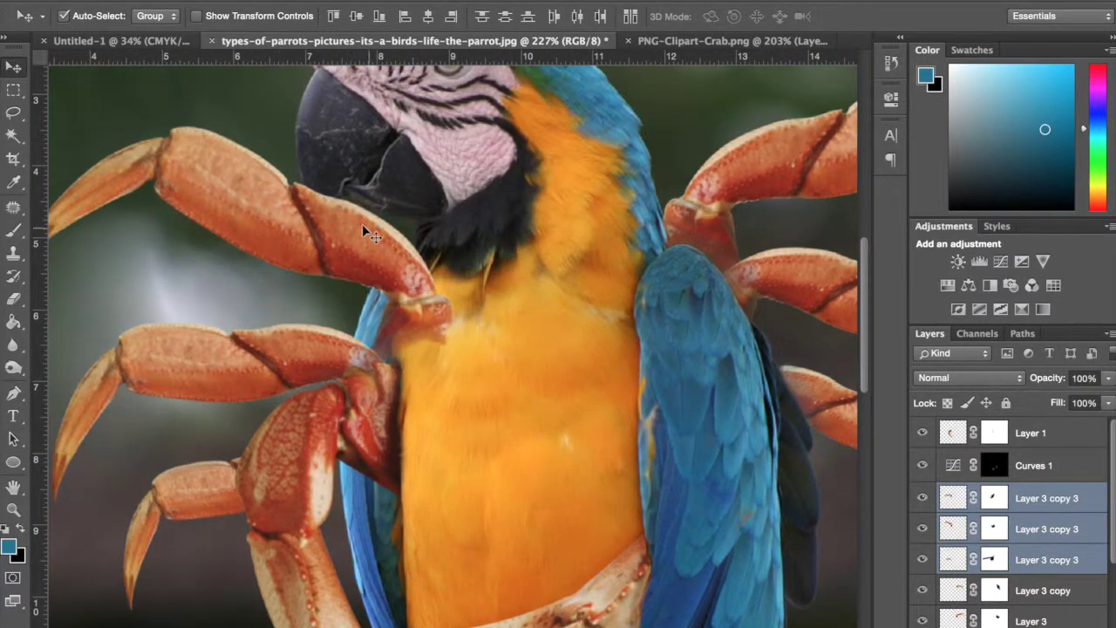
{"action": "scroll", "coordinate": [362, 224], "scroll_direction": "left", "scroll_amount": 3}
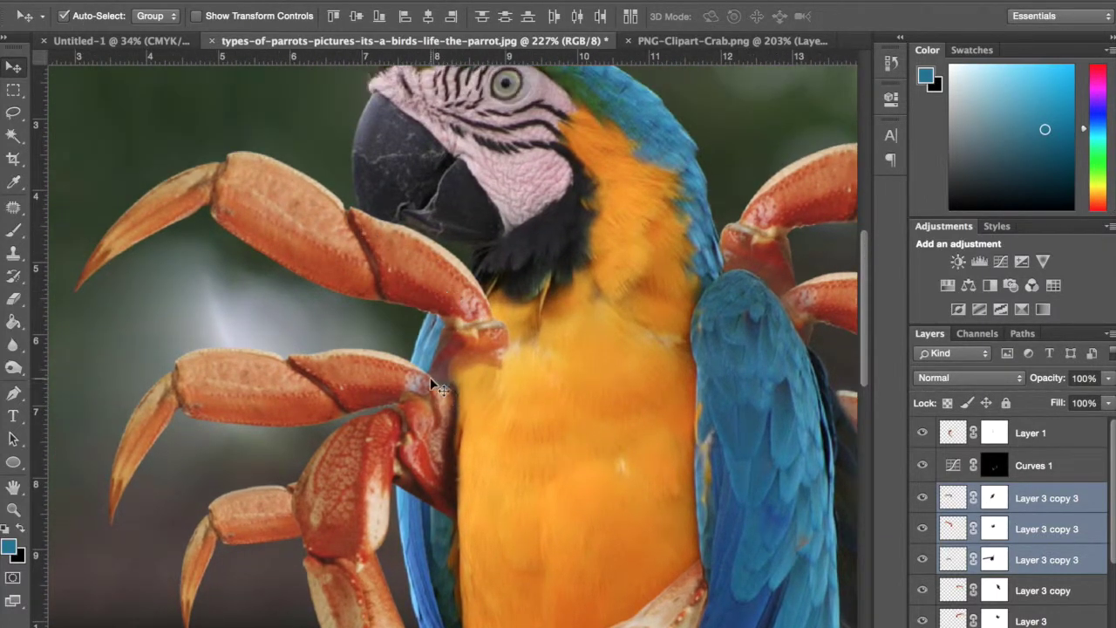
{"action": "key", "text": "ctrl+shift+bracketleft"}
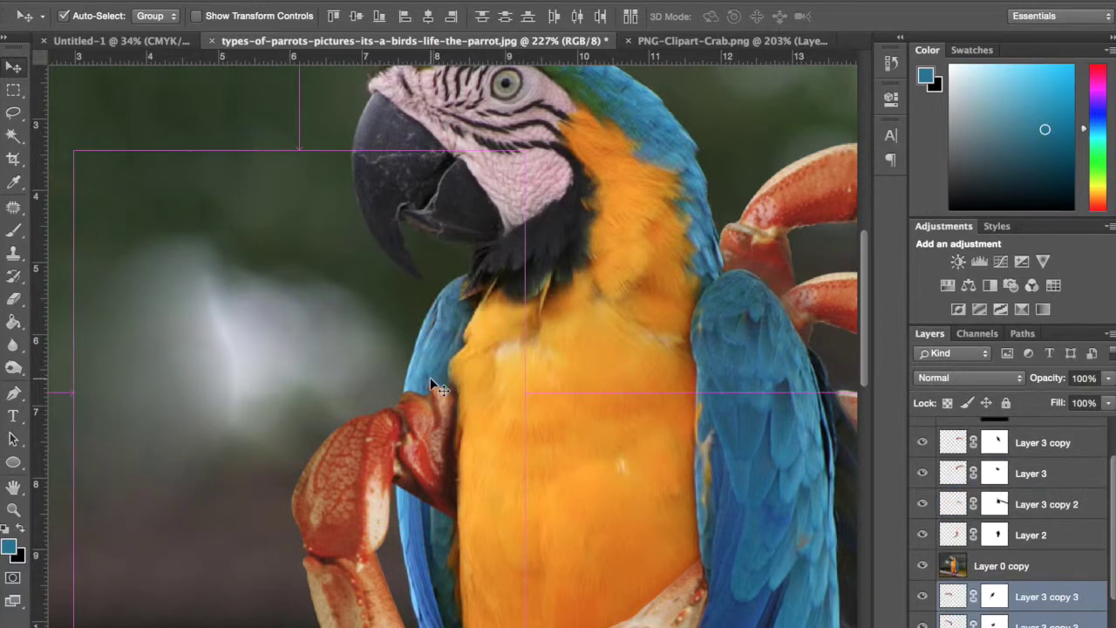
{"action": "key", "text": "ctrl+z"}
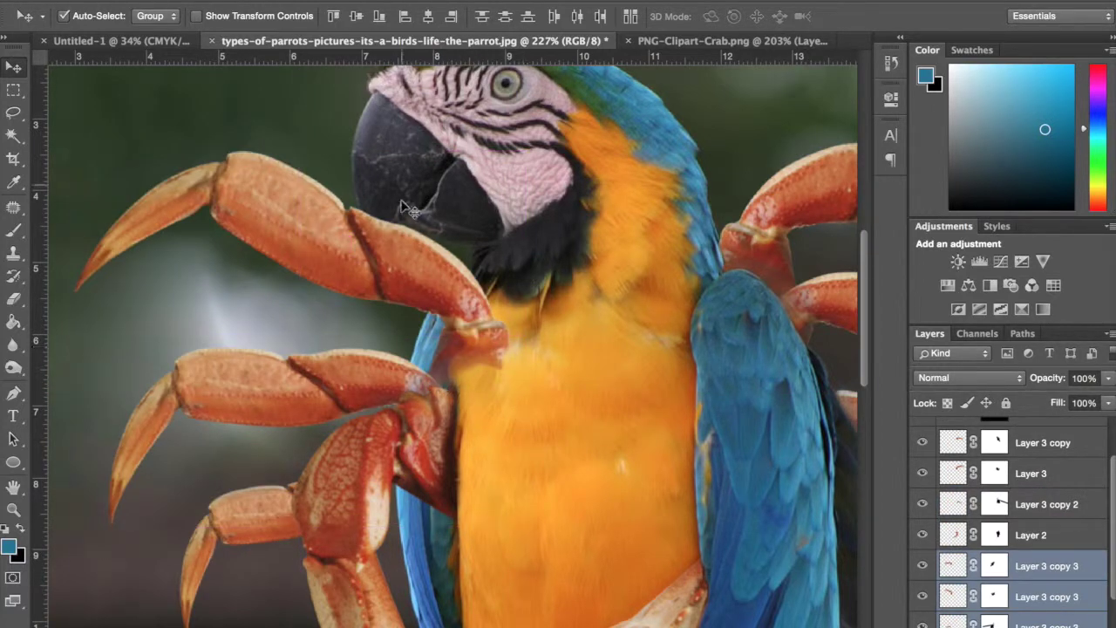
Rotate the three duplicated legs by about 17 degrees and shift them up so the upper leg crosses the parrot's face
{"action": "scroll", "coordinate": [413, 262], "scroll_direction": "down", "scroll_amount": 5}
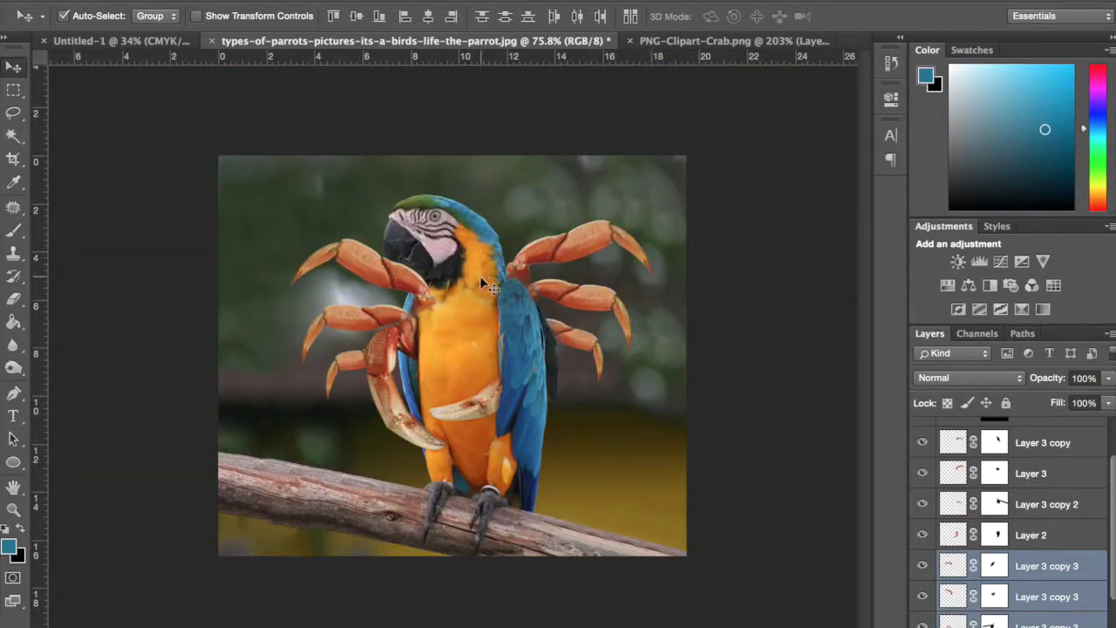
{"action": "key", "text": "ctrl+t"}
{"action": "left_click_drag", "start_coordinate": [485, 321], "coordinate": [487, 374]}
{"action": "left_click_drag", "start_coordinate": [403, 281], "coordinate": [426, 258]}
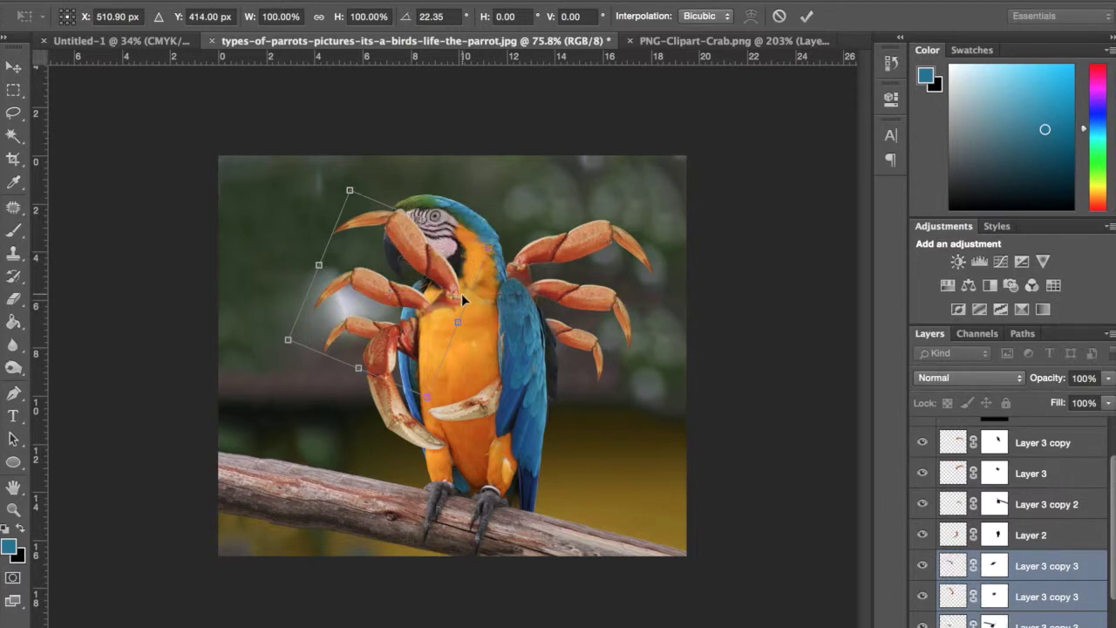
{"action": "mouse_move", "coordinate": [503, 322]}
{"action": "left_mouse_down"}
{"action": "mouse_move", "coordinate": [523, 305]}
{"action": "mouse_move", "coordinate": [514, 322]}
{"action": "left_mouse_up"}
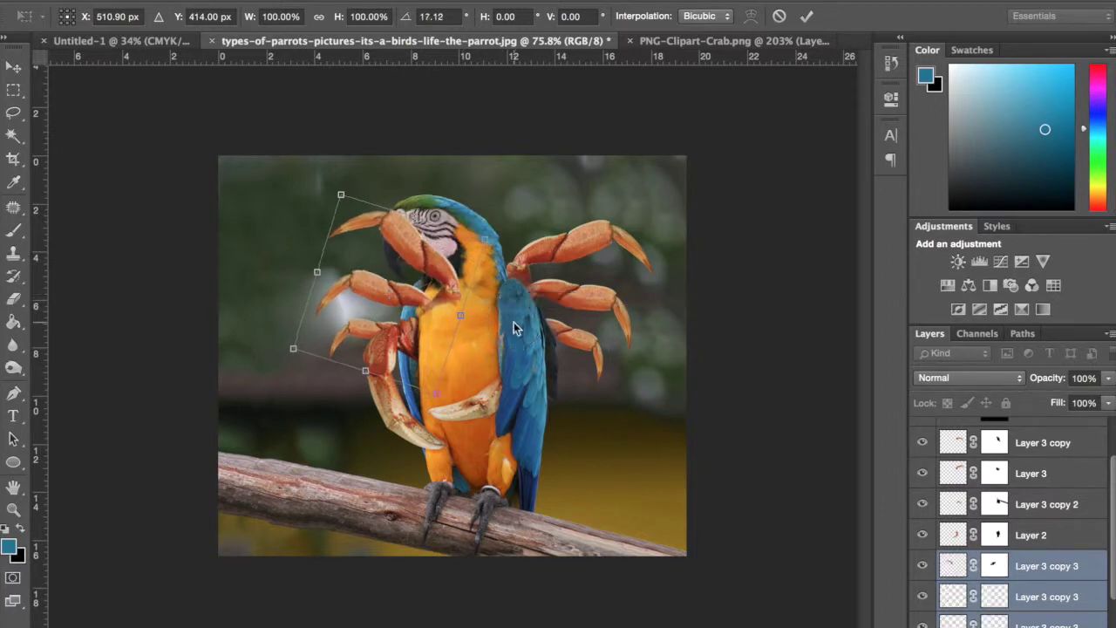
{"action": "key", "text": "Return"}
Paint black on the upper duplicated leg's mask with a 90 px brush to hide the part over the face and neck
{"action": "scroll", "coordinate": [427, 179], "scroll_direction": "up", "scroll_amount": 8}
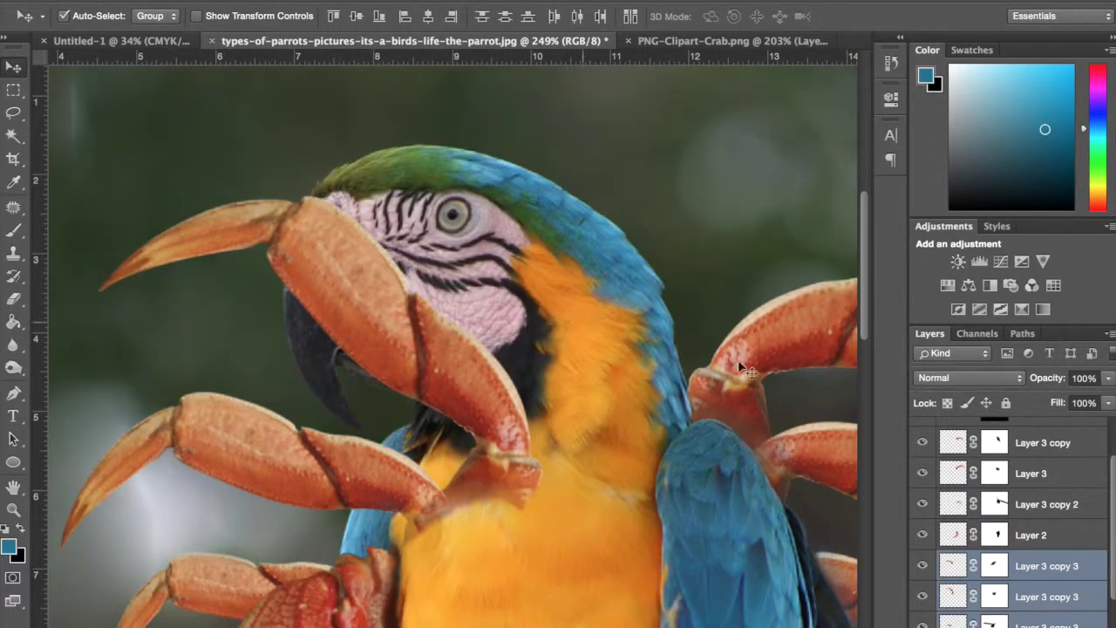
{"action": "left_click", "coordinate": [738, 360]}
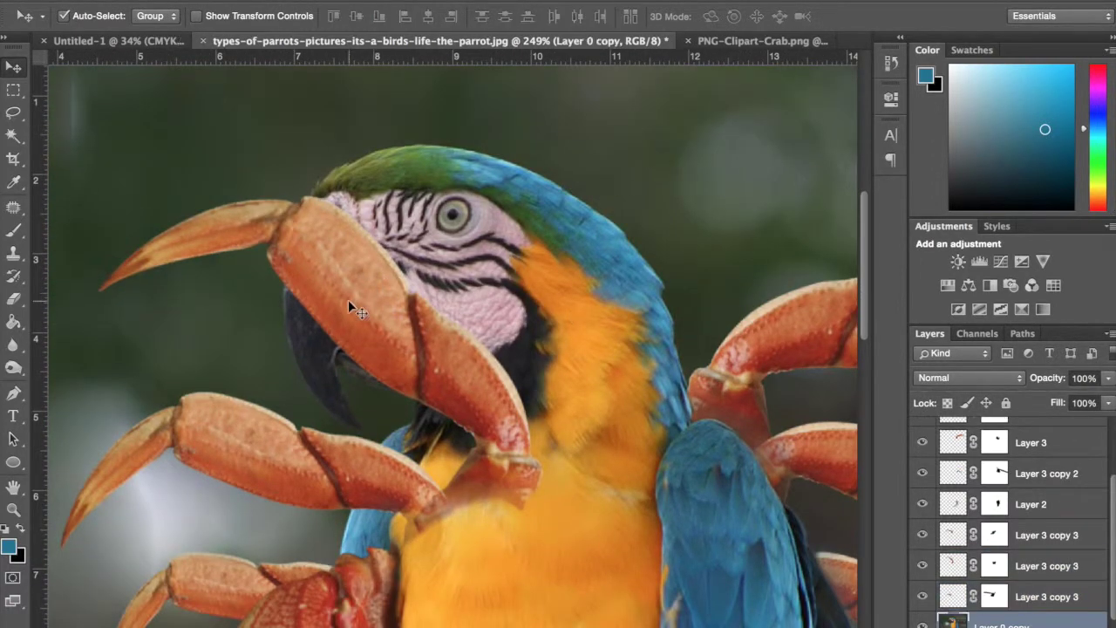
{"action": "left_click", "coordinate": [997, 566]}
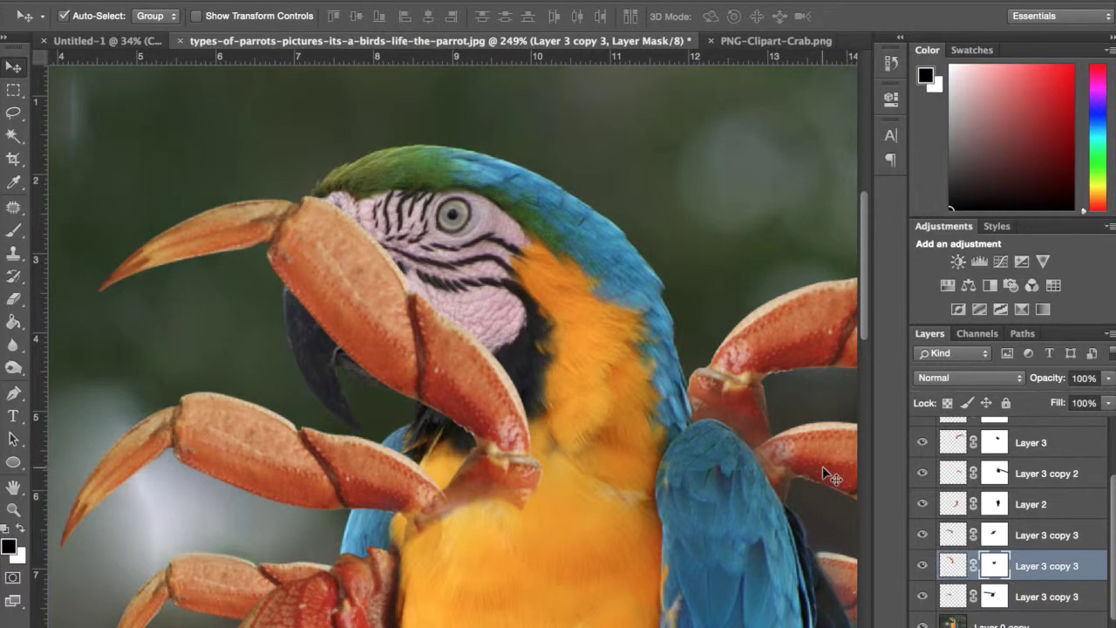
{"action": "key", "text": "b"}
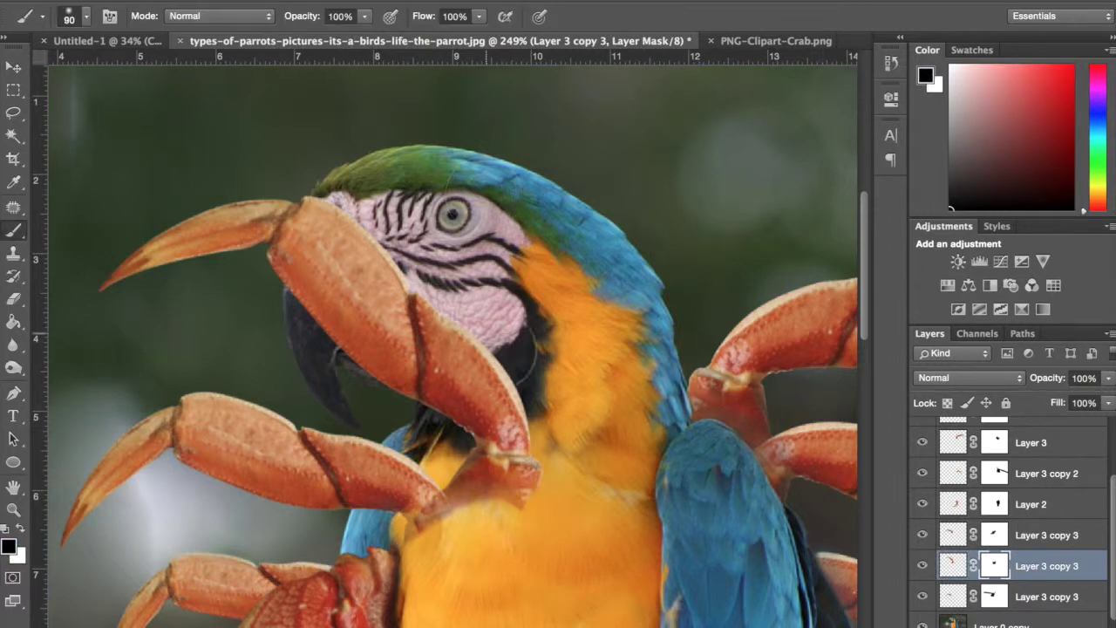
{"action": "mouse_move", "coordinate": [524, 410]}
{"action": "left_mouse_down"}
{"action": "mouse_move", "coordinate": [474, 498]}
{"action": "mouse_move", "coordinate": [486, 524]}
{"action": "mouse_move", "coordinate": [449, 424]}
{"action": "mouse_move", "coordinate": [448, 311]}
{"action": "mouse_move", "coordinate": [401, 384]}
{"action": "mouse_move", "coordinate": [427, 523]}
{"action": "mouse_move", "coordinate": [419, 459]}
{"action": "mouse_move", "coordinate": [349, 274]}
{"action": "mouse_move", "coordinate": [337, 294]}
{"action": "mouse_move", "coordinate": [327, 260]}
{"action": "mouse_move", "coordinate": [317, 287]}
{"action": "mouse_move", "coordinate": [357, 204]}
{"action": "mouse_move", "coordinate": [319, 294]}
{"action": "mouse_move", "coordinate": [342, 236]}
{"action": "mouse_move", "coordinate": [342, 272]}
{"action": "left_mouse_up"}
Paint white on the upper leg's mask with a 10 px brush to restore the leg up to the beak's edge
{"action": "scroll", "coordinate": [374, 303], "scroll_direction": "up", "scroll_amount": 8}
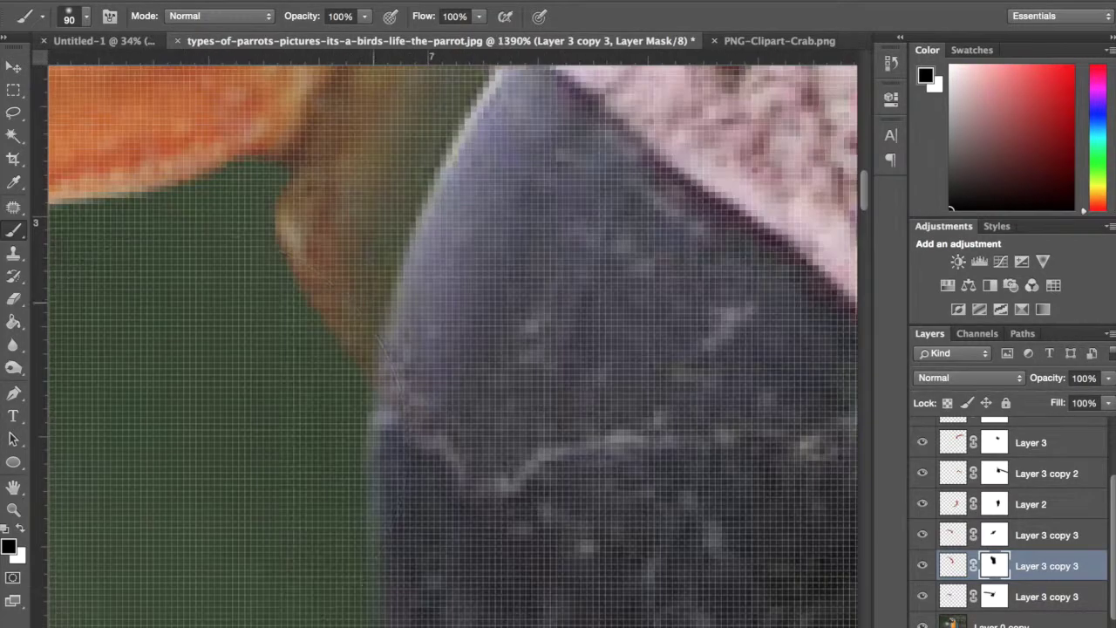
{"action": "left_click", "coordinate": [17, 532]}
{"action": "scroll", "coordinate": [214, 383], "scroll_direction": "down", "scroll_amount": 5}
{"action": "key", "text": "bracketleft"}
{"action": "key", "text": "bracketleft"}
{"action": "key", "text": "bracketleft"}
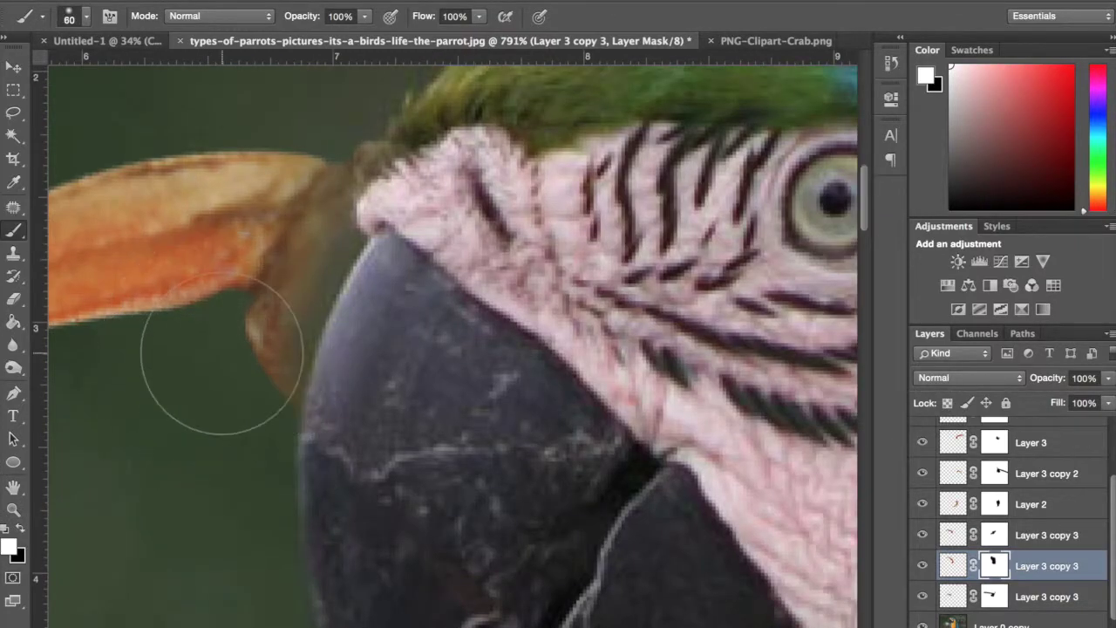
{"action": "key", "text": "bracketleft"}
{"action": "key", "text": "bracketleft"}
{"action": "key", "text": "bracketleft"}
{"action": "mouse_move", "coordinate": [219, 351]}
{"action": "left_mouse_down"}
{"action": "mouse_move", "coordinate": [262, 338]}
{"action": "mouse_move", "coordinate": [292, 175]}
{"action": "mouse_move", "coordinate": [287, 204]}
{"action": "mouse_move", "coordinate": [227, 231]}
{"action": "left_mouse_up"}
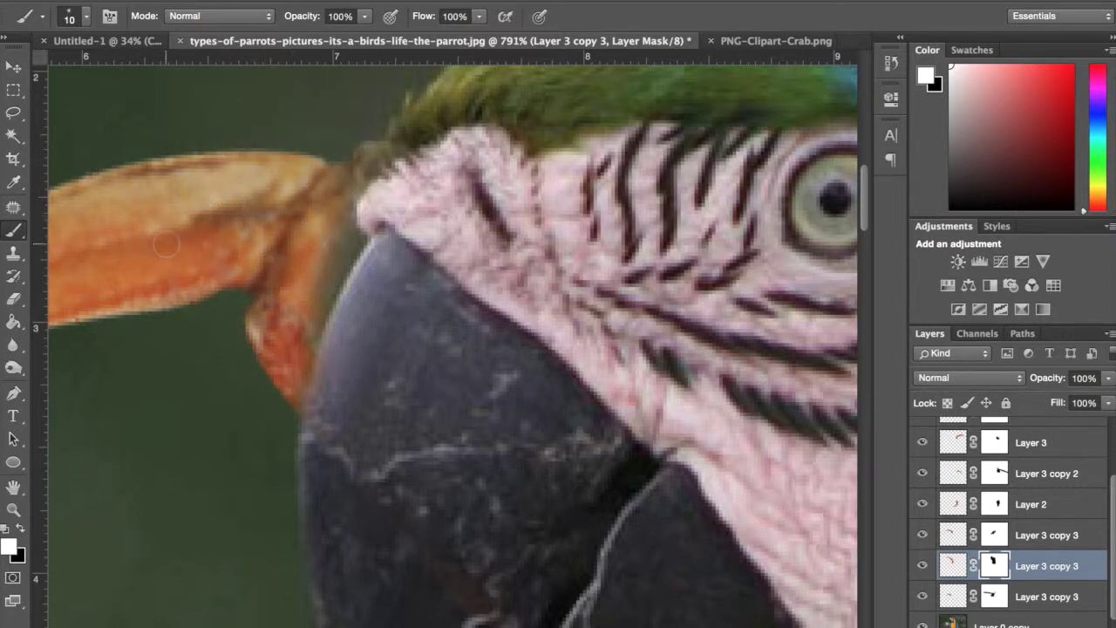
{"action": "mouse_move", "coordinate": [276, 338]}
{"action": "left_mouse_down"}
{"action": "mouse_move", "coordinate": [291, 343]}
{"action": "mouse_move", "coordinate": [336, 249]}
{"action": "mouse_move", "coordinate": [362, 236]}
{"action": "mouse_move", "coordinate": [322, 266]}
{"action": "mouse_move", "coordinate": [337, 262]}
{"action": "mouse_move", "coordinate": [319, 219]}
{"action": "mouse_move", "coordinate": [331, 157]}
{"action": "mouse_move", "coordinate": [354, 201]}
{"action": "mouse_move", "coordinate": [325, 247]}
{"action": "left_mouse_up"}
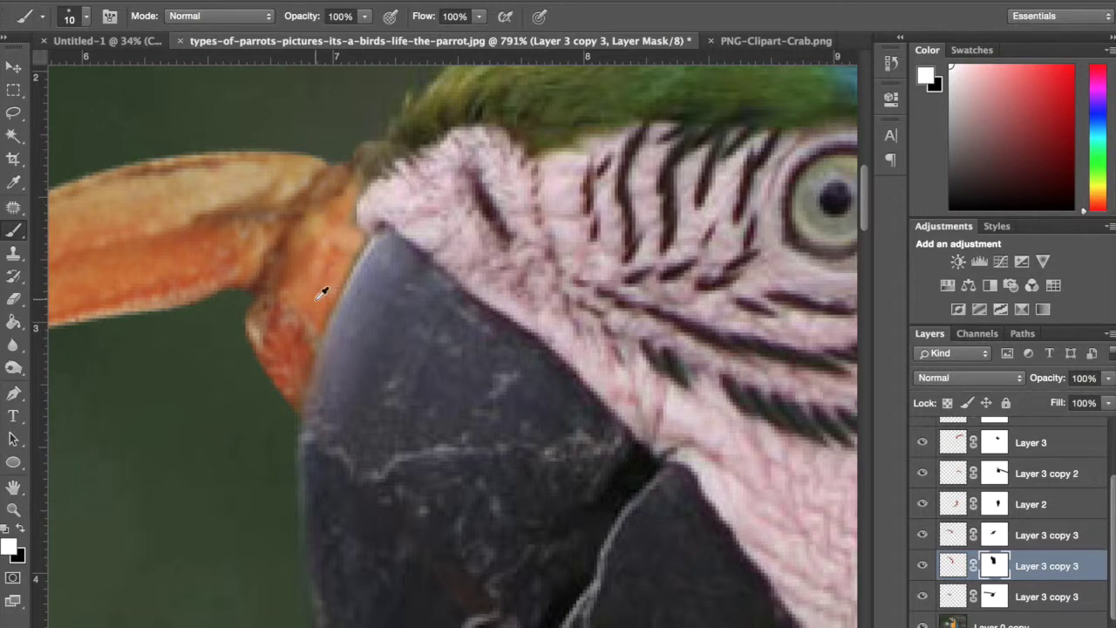
Paint black on the middle duplicated leg's mask with a 45 px brush to hide its base over the wing and breast
{"action": "scroll", "coordinate": [323, 292], "scroll_direction": "down", "scroll_amount": 5}
{"action": "scroll", "coordinate": [319, 305], "scroll_direction": "down", "scroll_amount": 3}
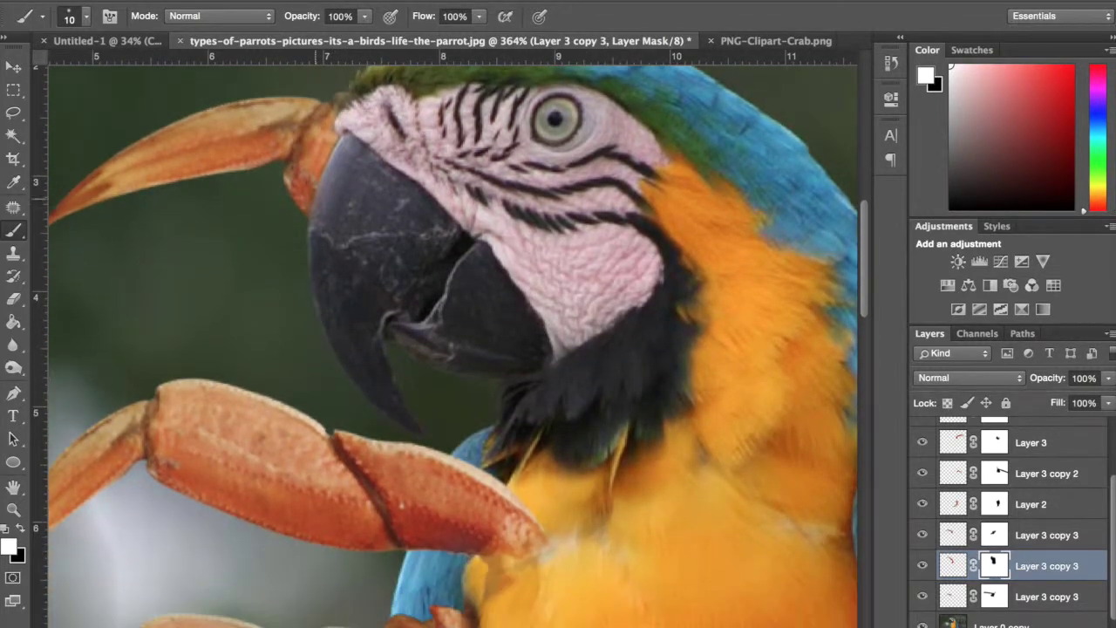
{"action": "scroll", "coordinate": [424, 328], "scroll_direction": "down", "scroll_amount": 3}
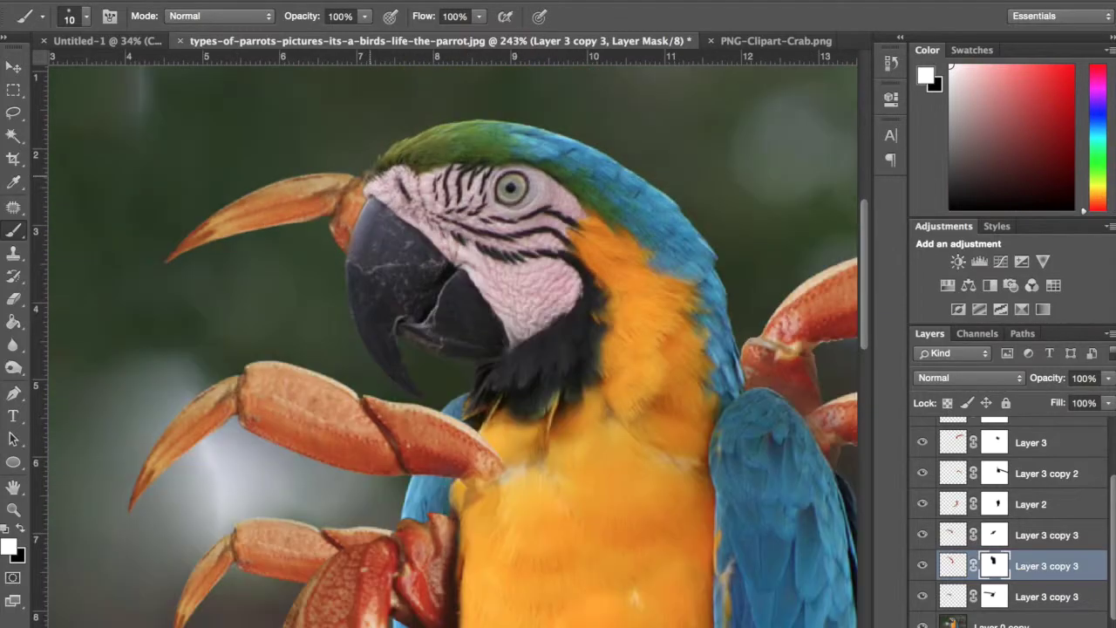
{"action": "scroll", "coordinate": [375, 172], "scroll_direction": "up", "scroll_amount": 3}
{"action": "scroll", "coordinate": [352, 221], "scroll_direction": "down", "scroll_amount": 2}
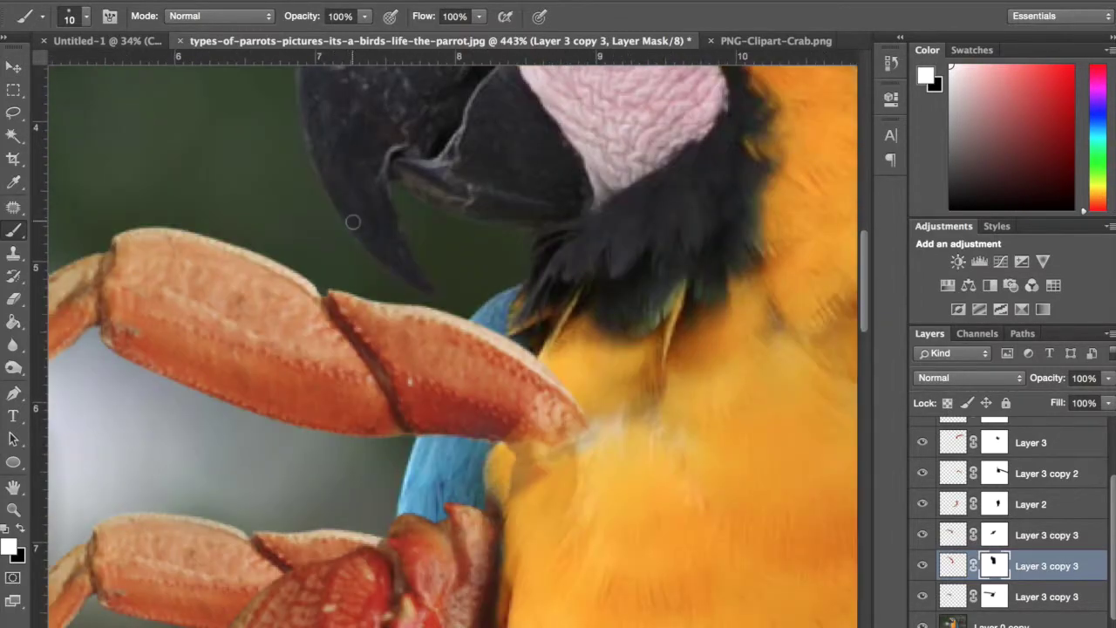
{"action": "left_click", "coordinate": [429, 374], "text": "super"}
{"action": "left_click", "coordinate": [995, 534]}
{"action": "key", "text": "bracketleft"}
{"action": "key", "text": "bracketleft"}
{"action": "key", "text": "bracketleft"}
{"action": "key", "text": "x"}
{"action": "left_click", "coordinate": [559, 428]}
{"action": "scroll", "coordinate": [558, 427], "scroll_direction": "up", "scroll_amount": 4}
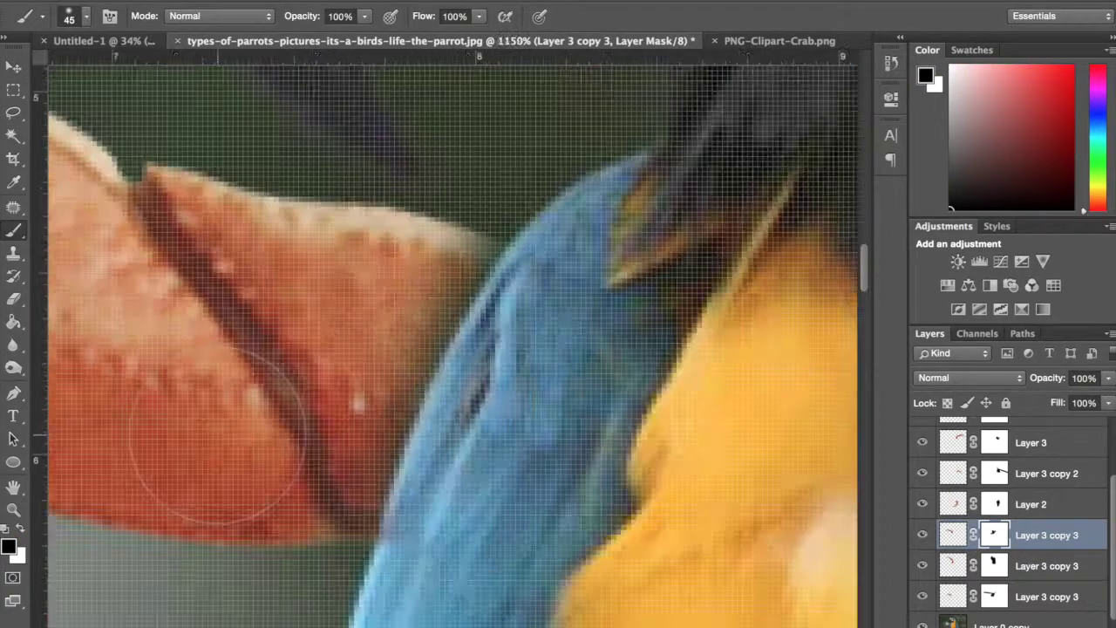
Mask the lowest duplicated leg's base along the wing's edge with Layer 1's claw hidden, and show the claw again
{"action": "key", "text": "x"}
{"action": "scroll", "coordinate": [216, 436], "scroll_direction": "down", "scroll_amount": 5}
{"action": "left_click", "coordinate": [336, 453], "text": "super"}
{"action": "scroll", "coordinate": [337, 454], "scroll_direction": "up", "scroll_amount": 3}
{"action": "key", "text": "1"}
{"action": "key", "text": "0"}
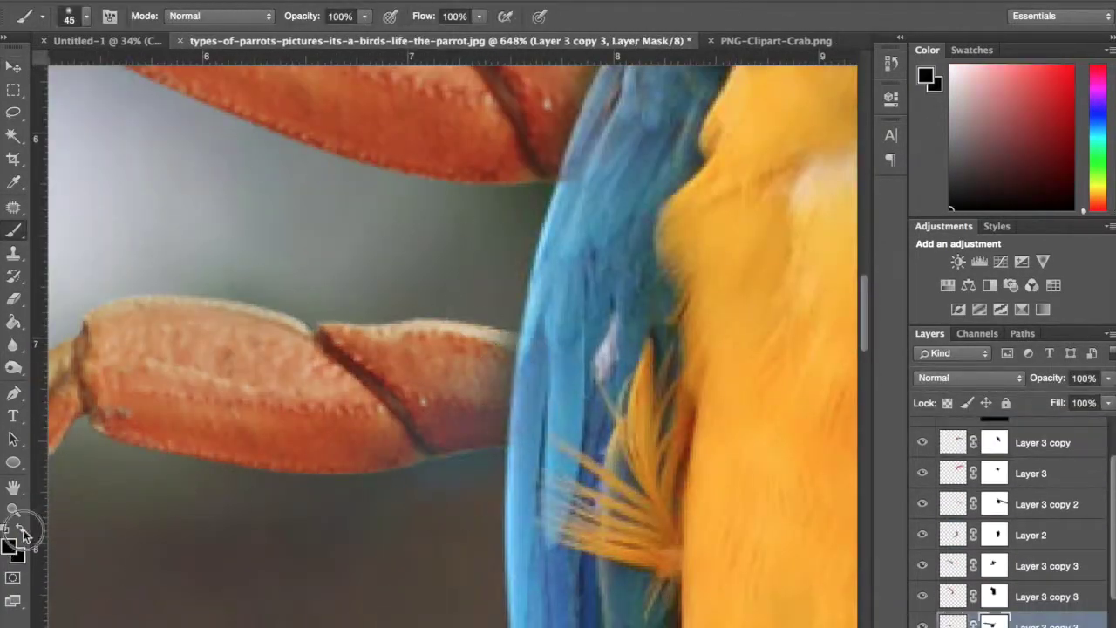
{"action": "scroll", "coordinate": [583, 331], "scroll_direction": "down", "scroll_amount": 5}
{"action": "scroll", "coordinate": [994, 488], "scroll_direction": "up", "scroll_amount": 2}
{"action": "left_click", "coordinate": [923, 433]}
Set the brush opacity to 14% and paint white on the Curves 1 mask where the duplicated legs meet the wing
{"action": "left_click", "coordinate": [995, 465]}
{"action": "scroll", "coordinate": [551, 397], "scroll_direction": "up", "scroll_amount": 6}
{"action": "key", "text": "x"}
{"action": "left_click", "coordinate": [365, 16]}
{"action": "left_click", "coordinate": [293, 35]}
{"action": "scroll", "coordinate": [404, 378], "scroll_direction": "down", "scroll_amount": 4}
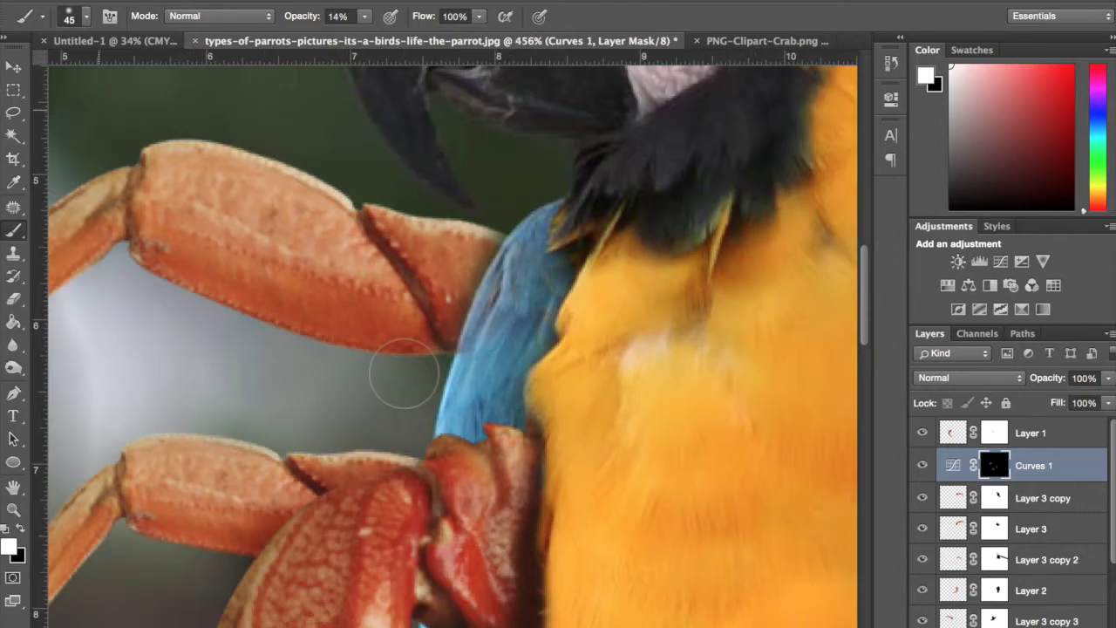
{"action": "left_click", "coordinate": [480, 336], "text": "super"}
{"action": "key", "text": "x"}
{"action": "left_click", "coordinate": [994, 465]}
{"action": "key", "text": "x"}
Paint white on the Curves 1 mask with a 20 px brush to shade the upper leg where it meets the beak
{"action": "scroll", "coordinate": [338, 299], "scroll_direction": "up", "scroll_amount": 4}
{"action": "key", "text": "bracketleft"}
{"action": "key", "text": "bracketleft"}
{"action": "key", "text": "bracketleft"}
{"action": "key", "text": "bracketleft"}
{"action": "key", "text": "bracketleft"}
{"action": "left_click_drag", "start_coordinate": [338, 299], "coordinate": [306, 402]}
Set the brush opacity to 100% and paint black on the Curves 1 mask to clean up the shading around the upper leg's base
{"action": "key", "text": "x"}
{"action": "left_click_drag", "start_coordinate": [314, 384], "coordinate": [340, 222]}
{"action": "key", "text": "0"}
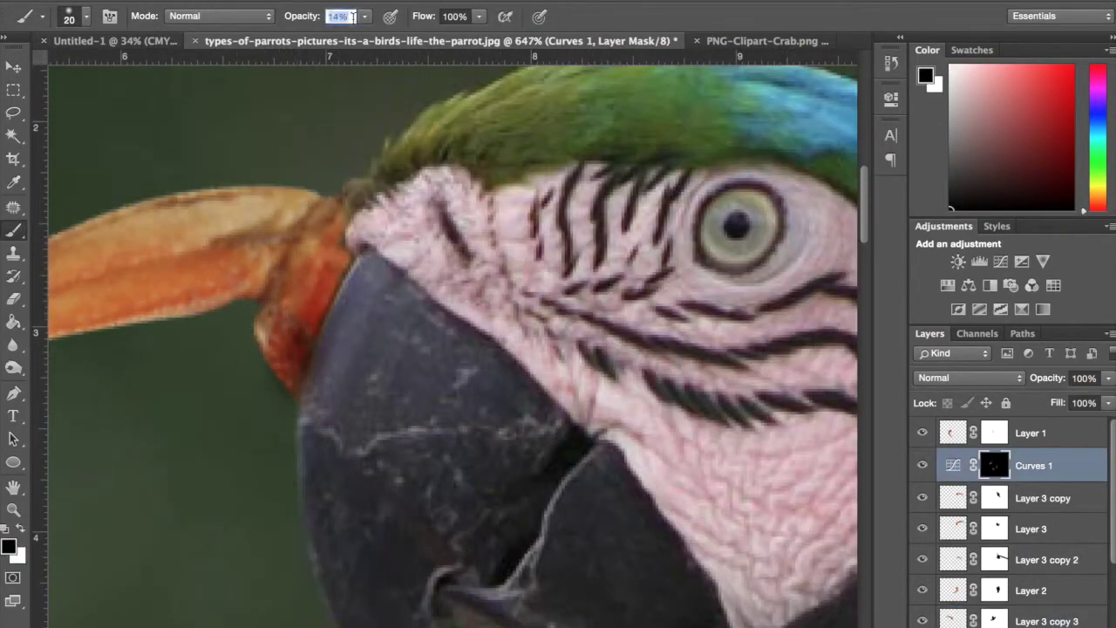
{"action": "left_click_drag", "start_coordinate": [340, 349], "coordinate": [393, 196]}
Examine the whole composite and how the crab legs and claws blend into the parrot
{"action": "scroll", "coordinate": [403, 252], "scroll_direction": "down", "scroll_amount": 6}
{"action": "scroll", "coordinate": [403, 381], "scroll_direction": "up", "scroll_amount": 3}
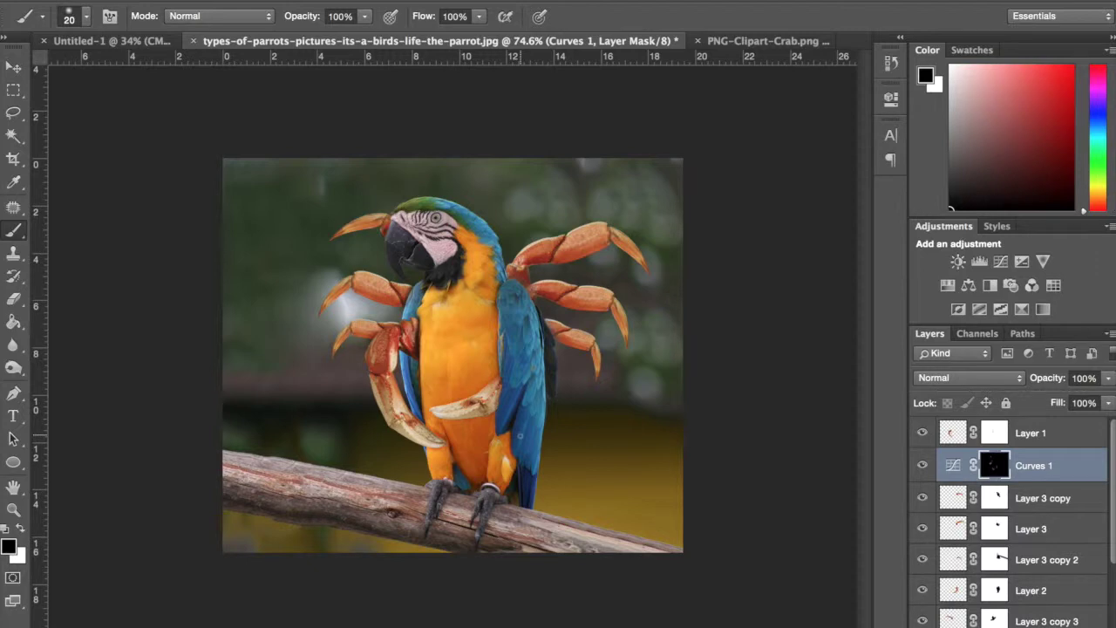
{"action": "scroll", "coordinate": [522, 439], "scroll_direction": "up", "scroll_amount": 2}
{"action": "scroll", "coordinate": [527, 434], "scroll_direction": "down", "scroll_amount": 2}
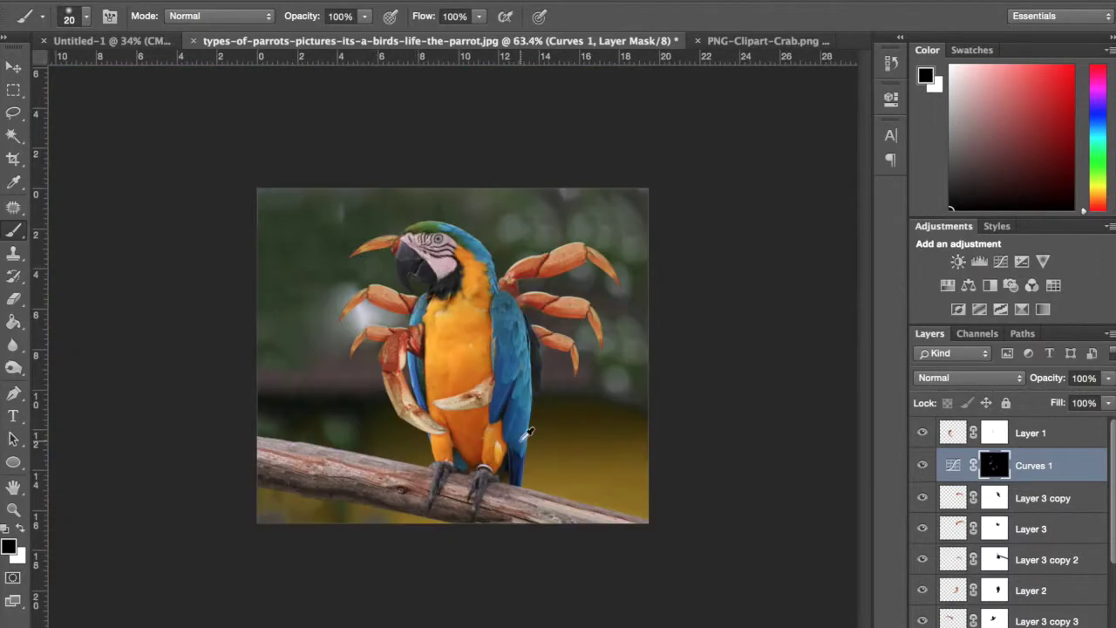
{"action": "scroll", "coordinate": [523, 437], "scroll_direction": "up", "scroll_amount": 1}
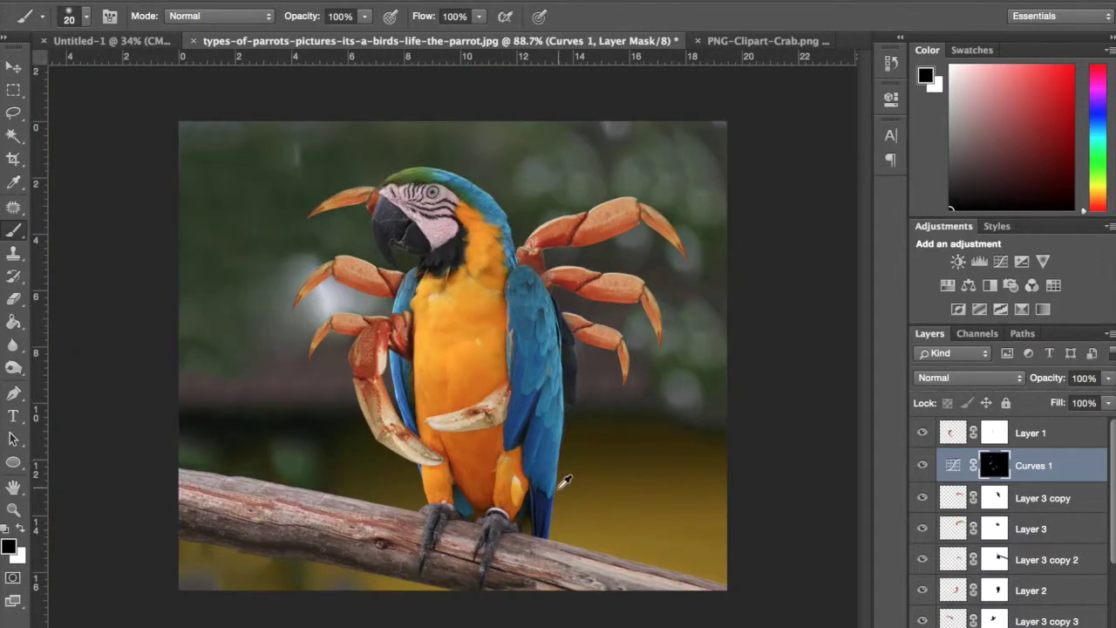
{"action": "scroll", "coordinate": [565, 481], "scroll_direction": "up", "scroll_amount": 2}
{"action": "scroll", "coordinate": [561, 484], "scroll_direction": "down", "scroll_amount": 1}
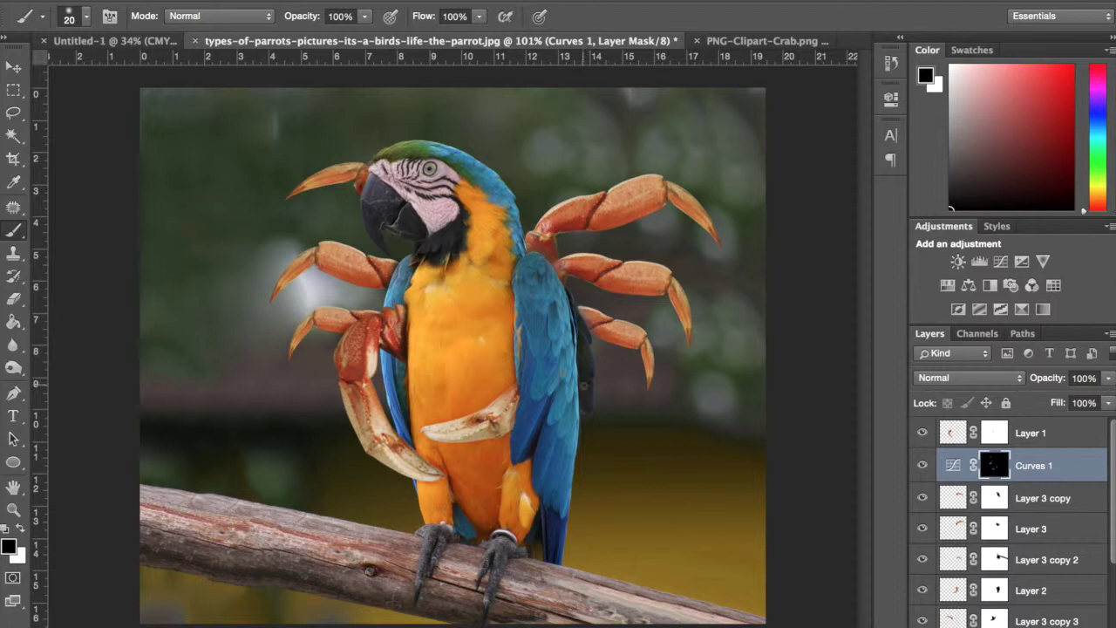
{"action": "scroll", "coordinate": [536, 355], "scroll_direction": "up", "scroll_amount": 7}
{"action": "scroll", "coordinate": [536, 355], "scroll_direction": "down", "scroll_amount": 6}
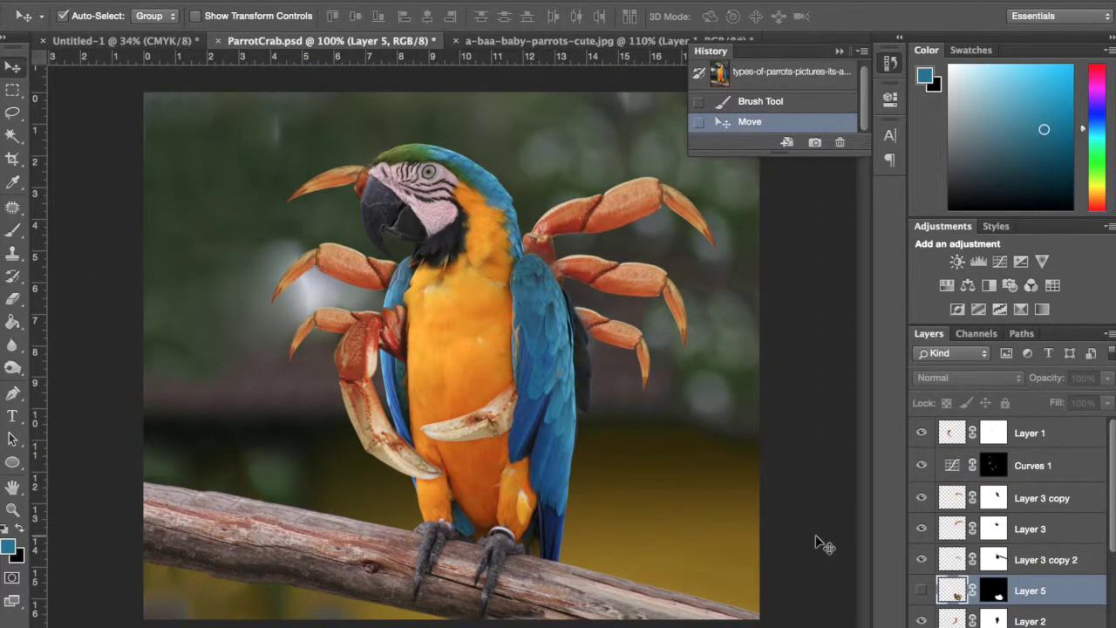
Collapse the edit history, show Layer 5 with the two small crab-clawed parrots on the branch, and inspect them up close
{"action": "left_click", "coordinate": [897, 63]}
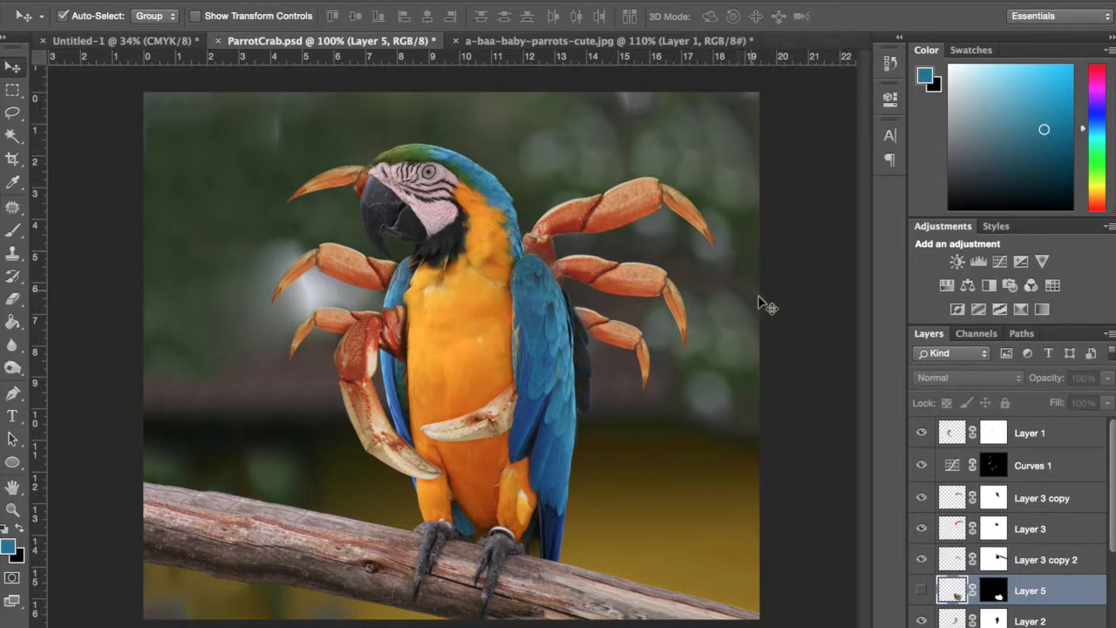
{"action": "left_click", "coordinate": [923, 591]}
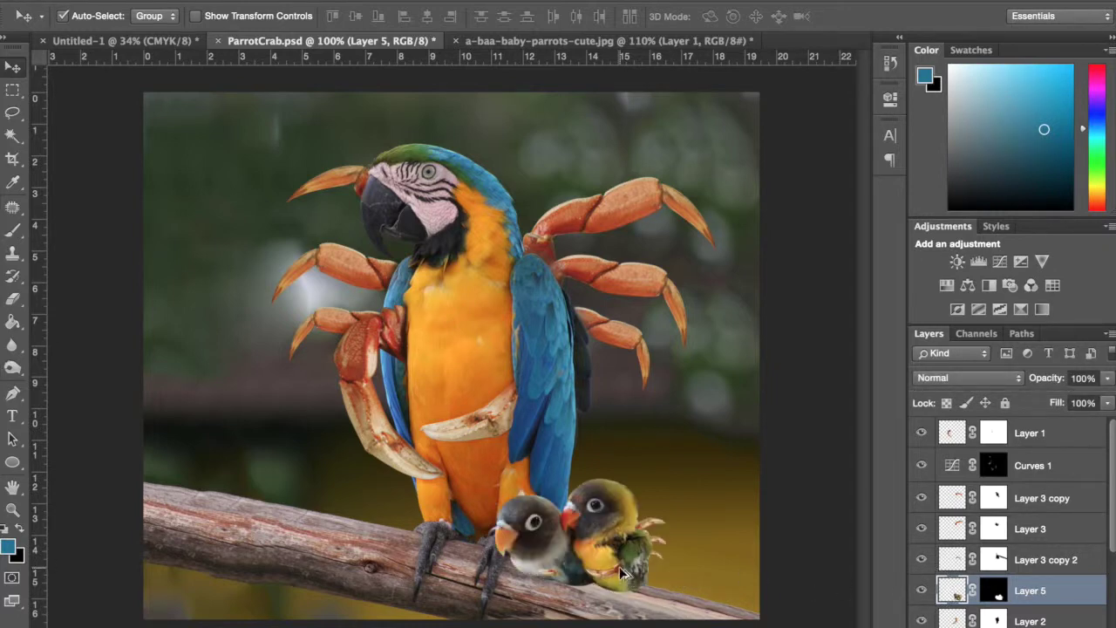
{"action": "scroll", "coordinate": [625, 576], "scroll_direction": "up", "scroll_amount": 3}
{"action": "scroll", "coordinate": [627, 576], "scroll_direction": "down", "scroll_amount": 3}
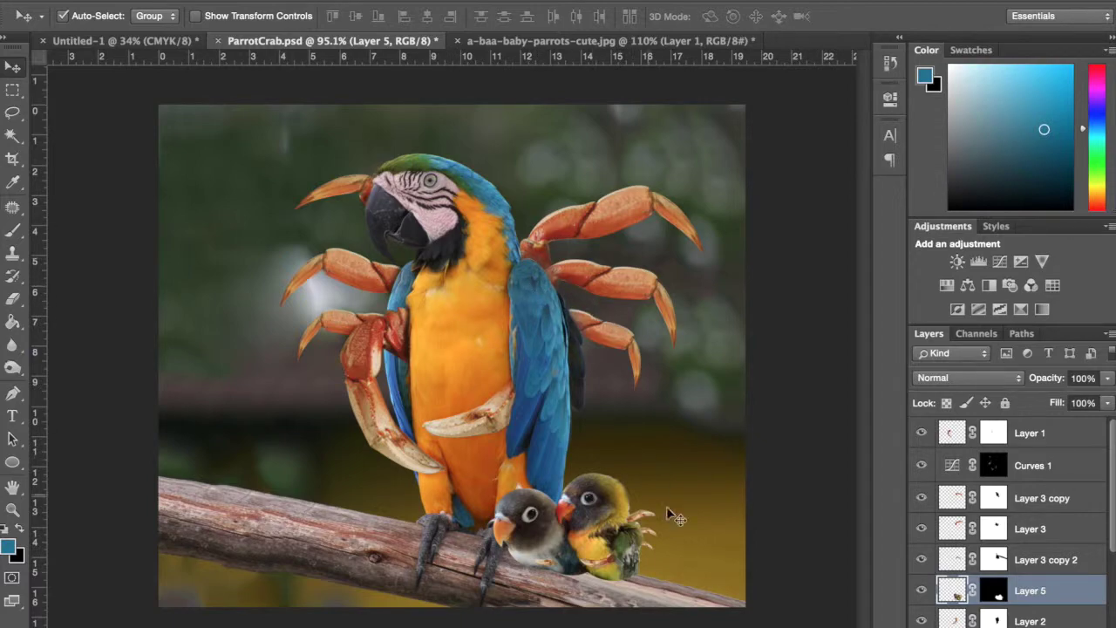
{"action": "scroll", "coordinate": [652, 552], "scroll_direction": "up", "scroll_amount": 5}
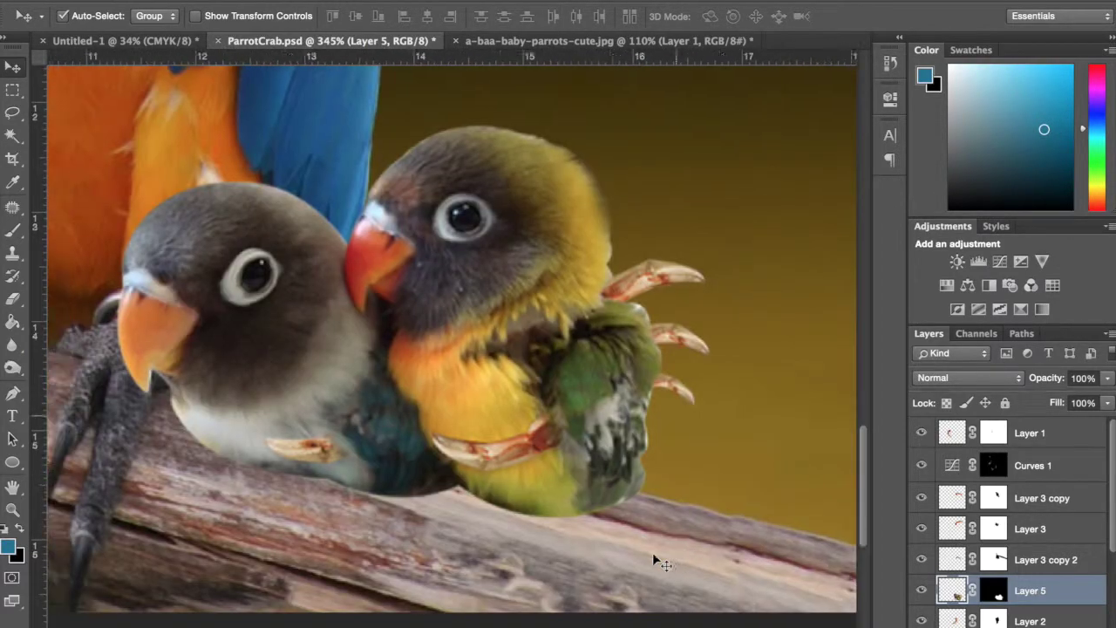
{"action": "scroll", "coordinate": [402, 517], "scroll_direction": "down", "scroll_amount": 6}
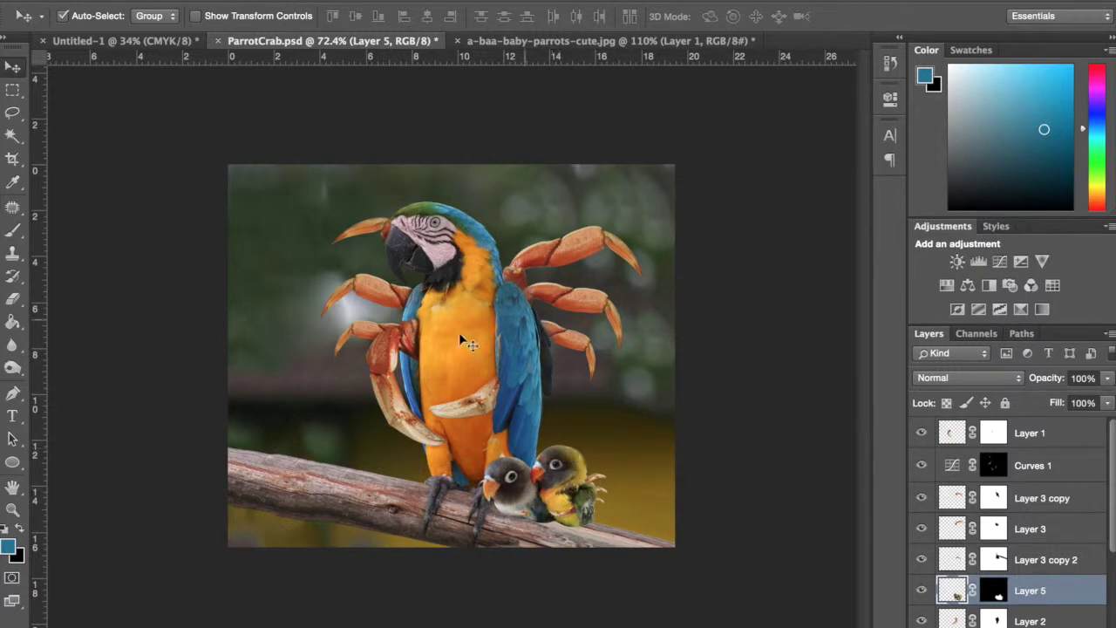
Crop a narrow strip of background off the left side of the image and review the composition
{"action": "left_click", "coordinate": [12, 171]}
{"action": "left_click_drag", "start_coordinate": [227, 358], "coordinate": [250, 361]}
{"action": "key", "text": "Return"}
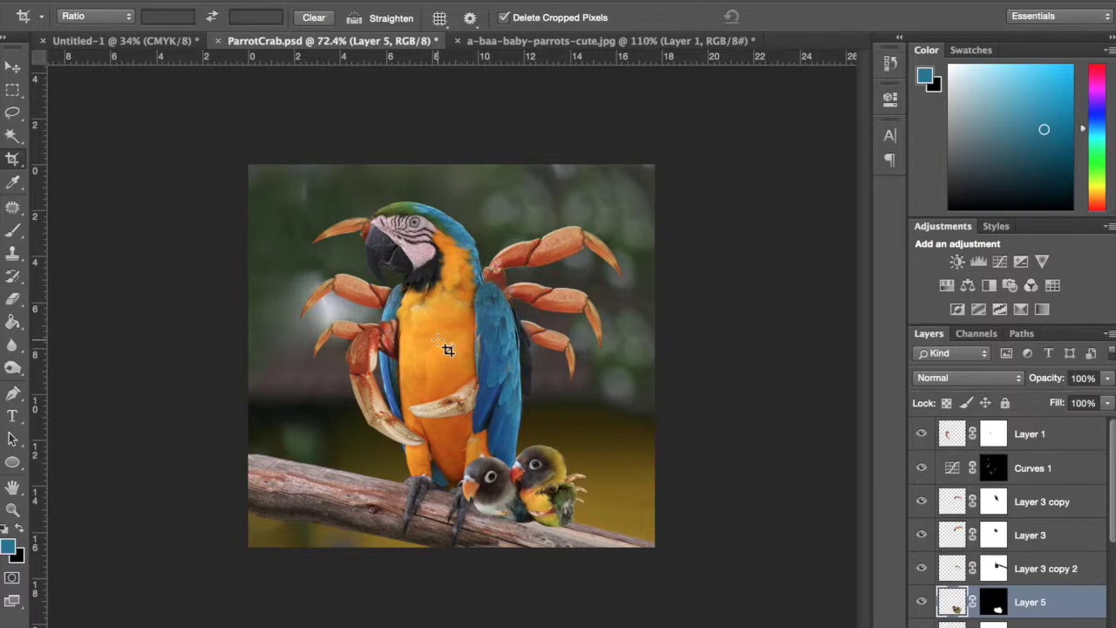
{"action": "scroll", "coordinate": [394, 358], "scroll_direction": "up", "scroll_amount": 5}
{"action": "scroll", "coordinate": [393, 358], "scroll_direction": "down", "scroll_amount": 9}
{"action": "scroll", "coordinate": [393, 358], "scroll_direction": "up", "scroll_amount": 5}
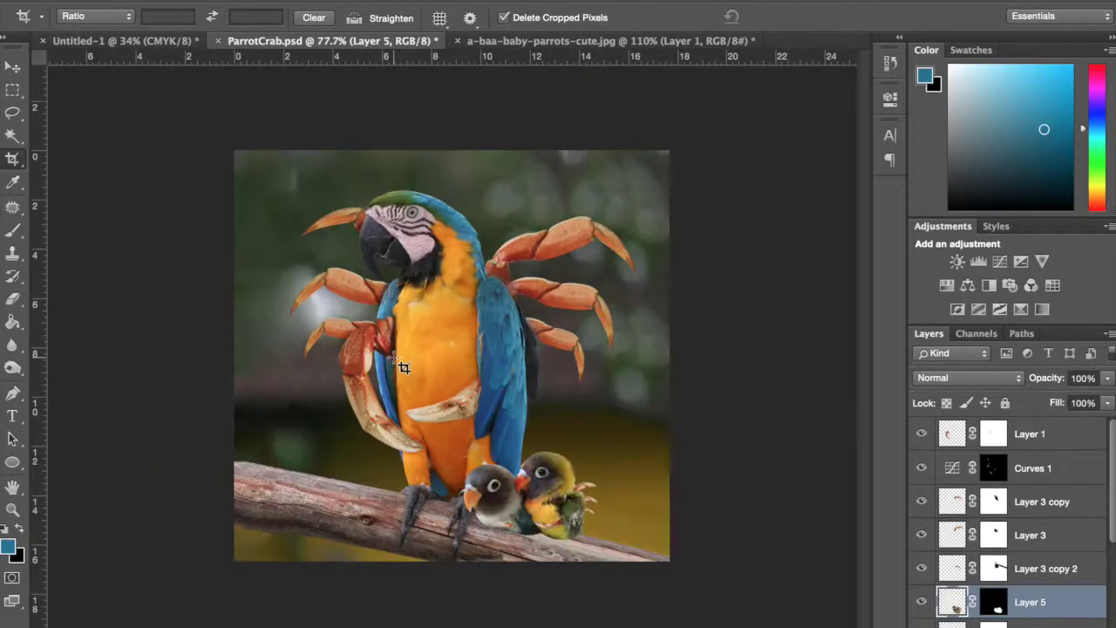